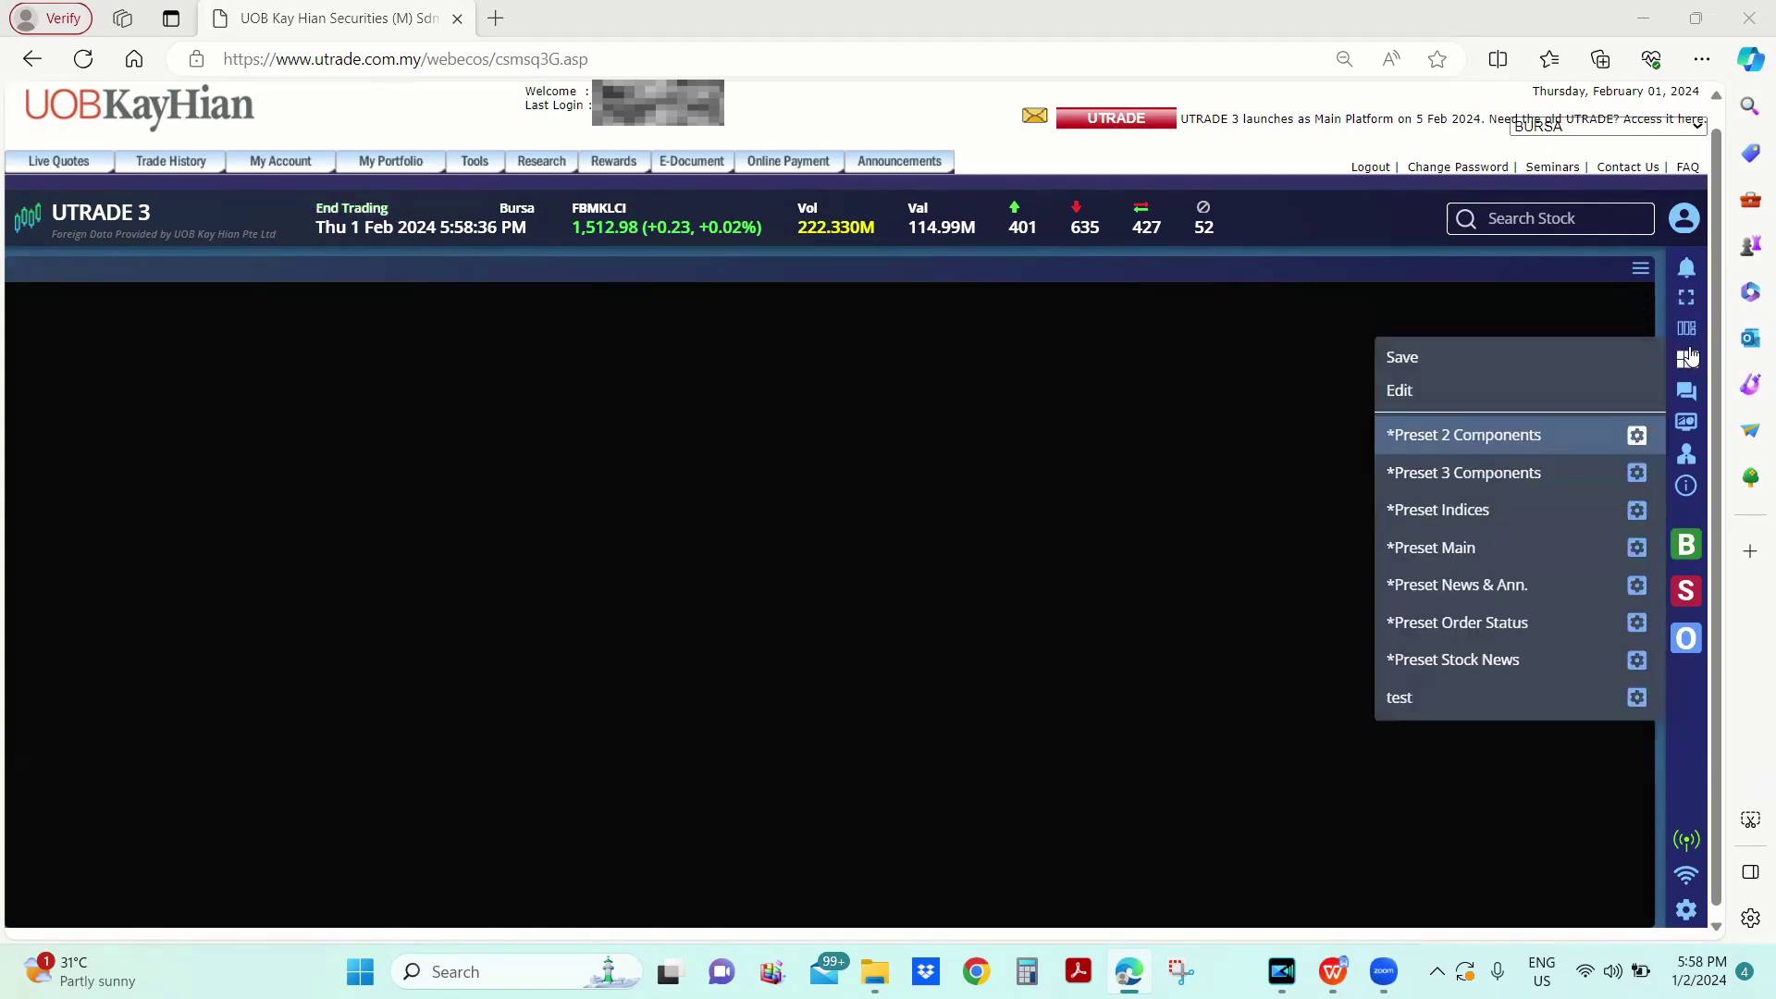
# Step: Switch to the three-pane layout and show Bursa Top Active in the left pane
pyautogui.moveTo(1688, 330)
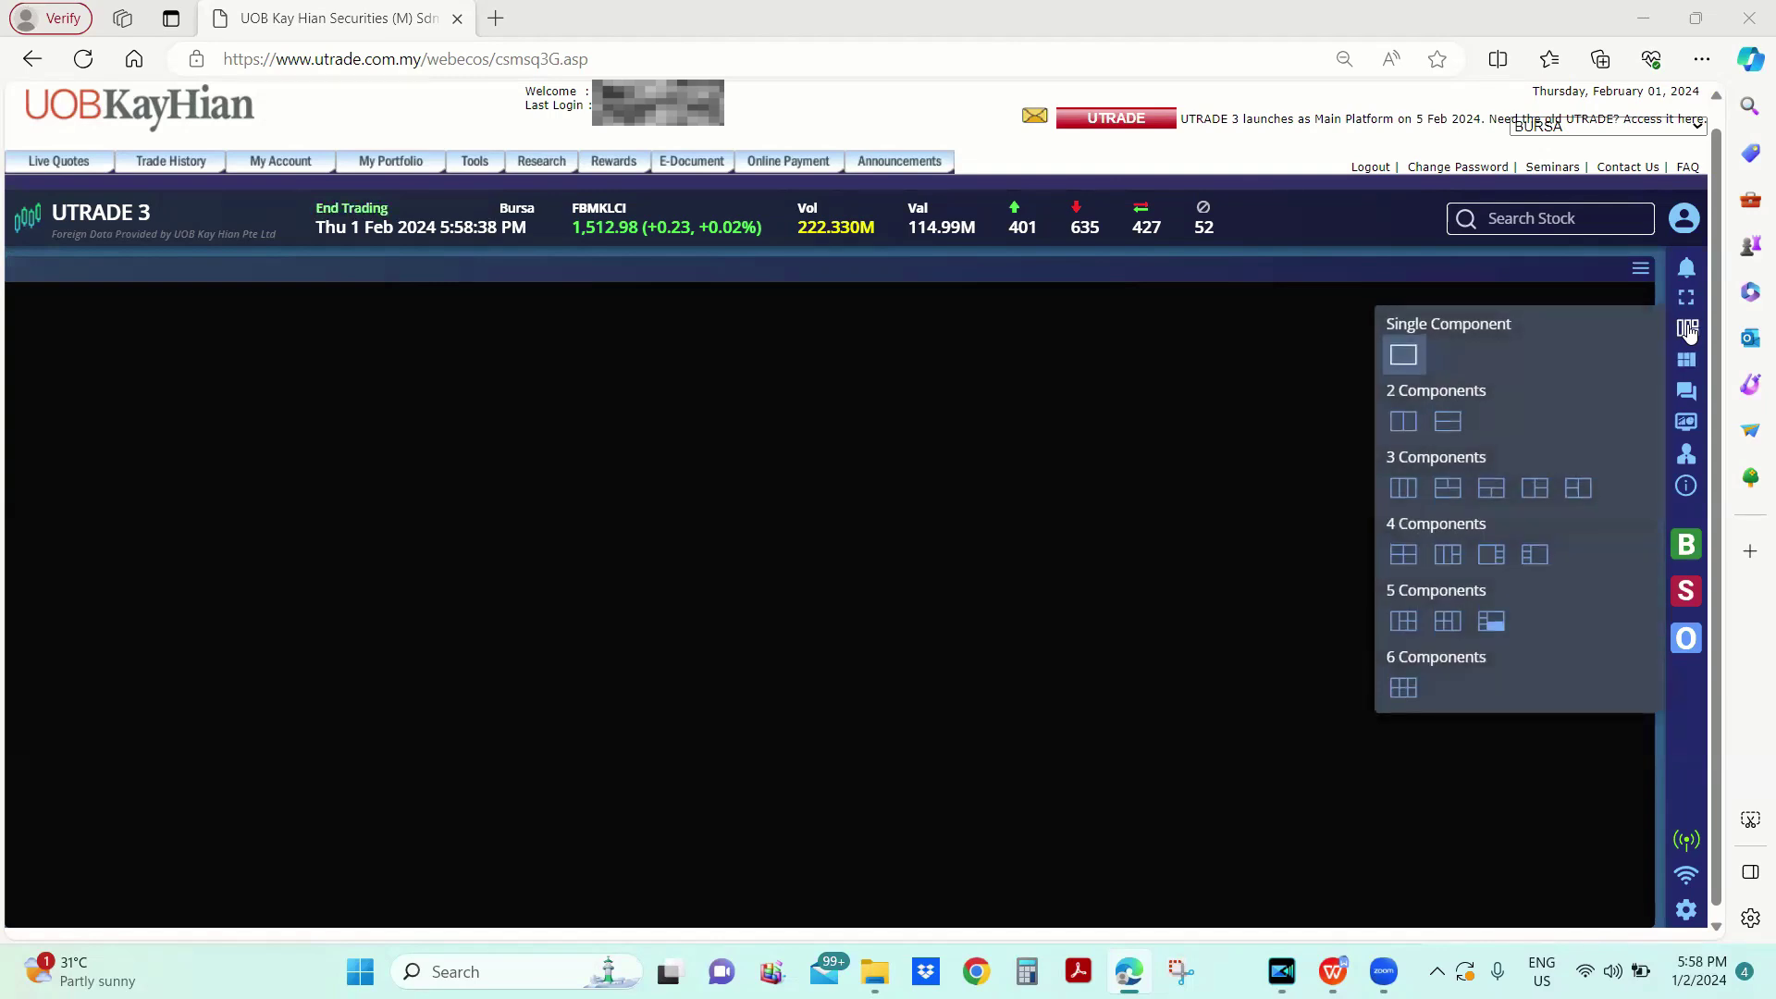
pyautogui.click(1534, 490)
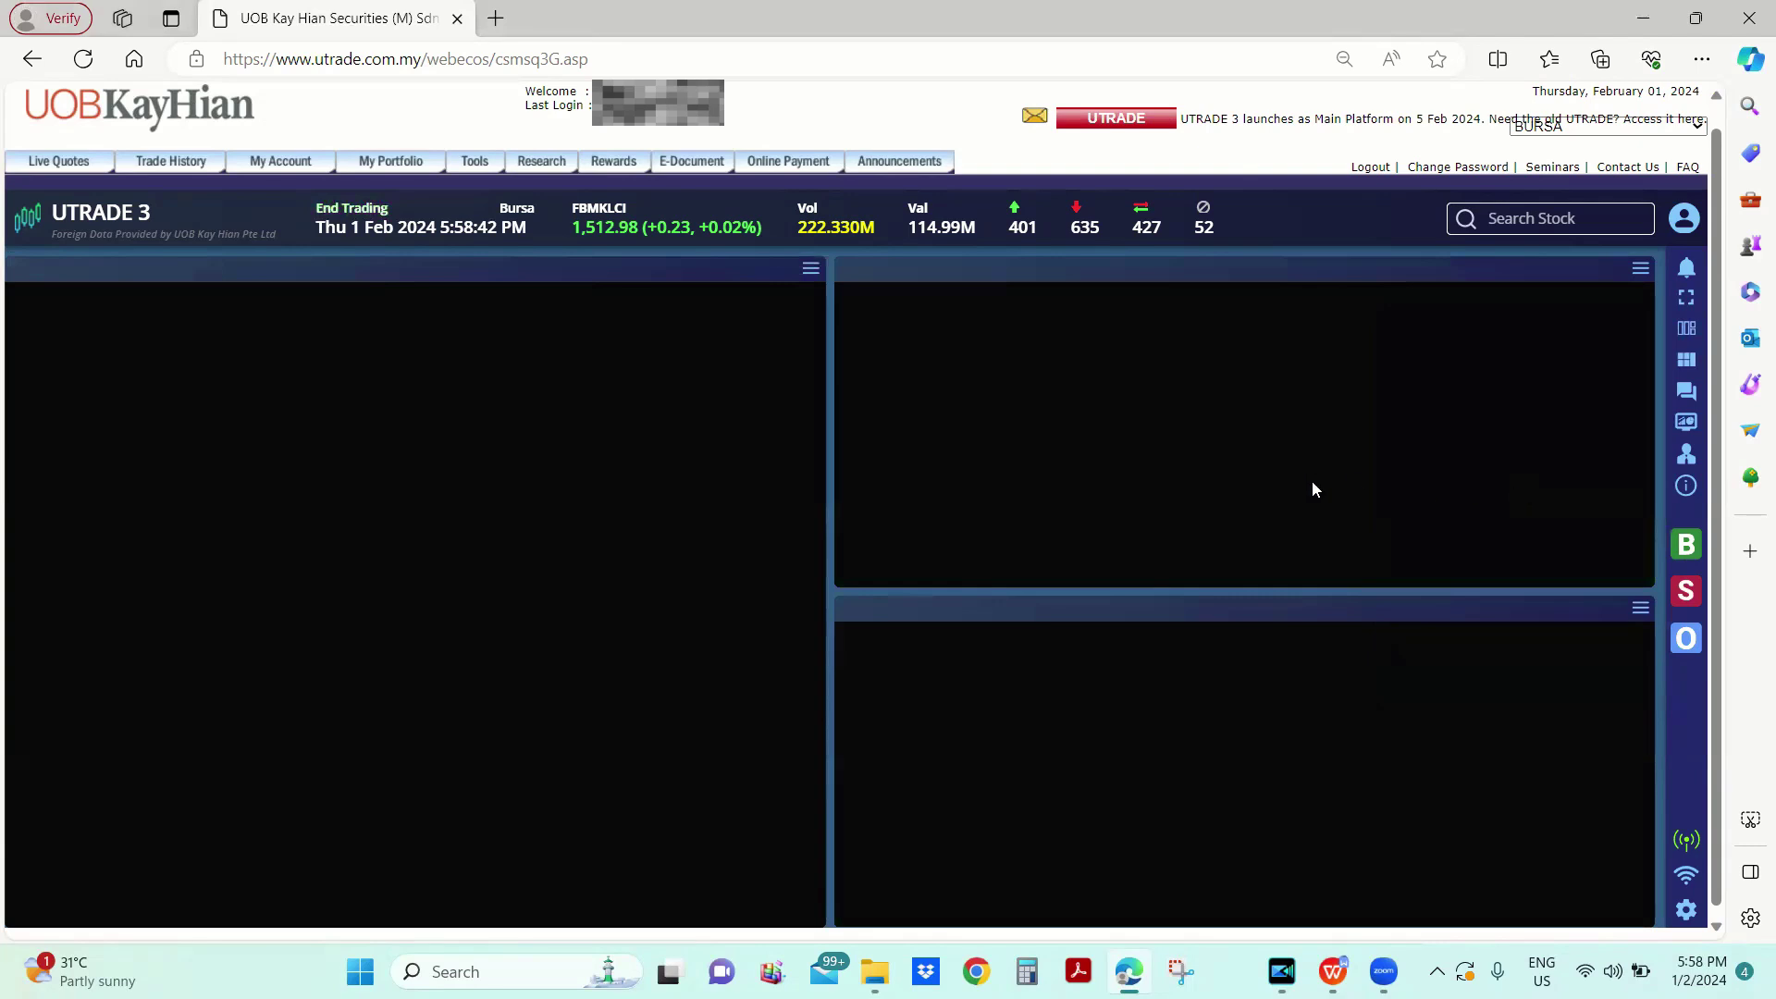
pyautogui.click(810, 269)
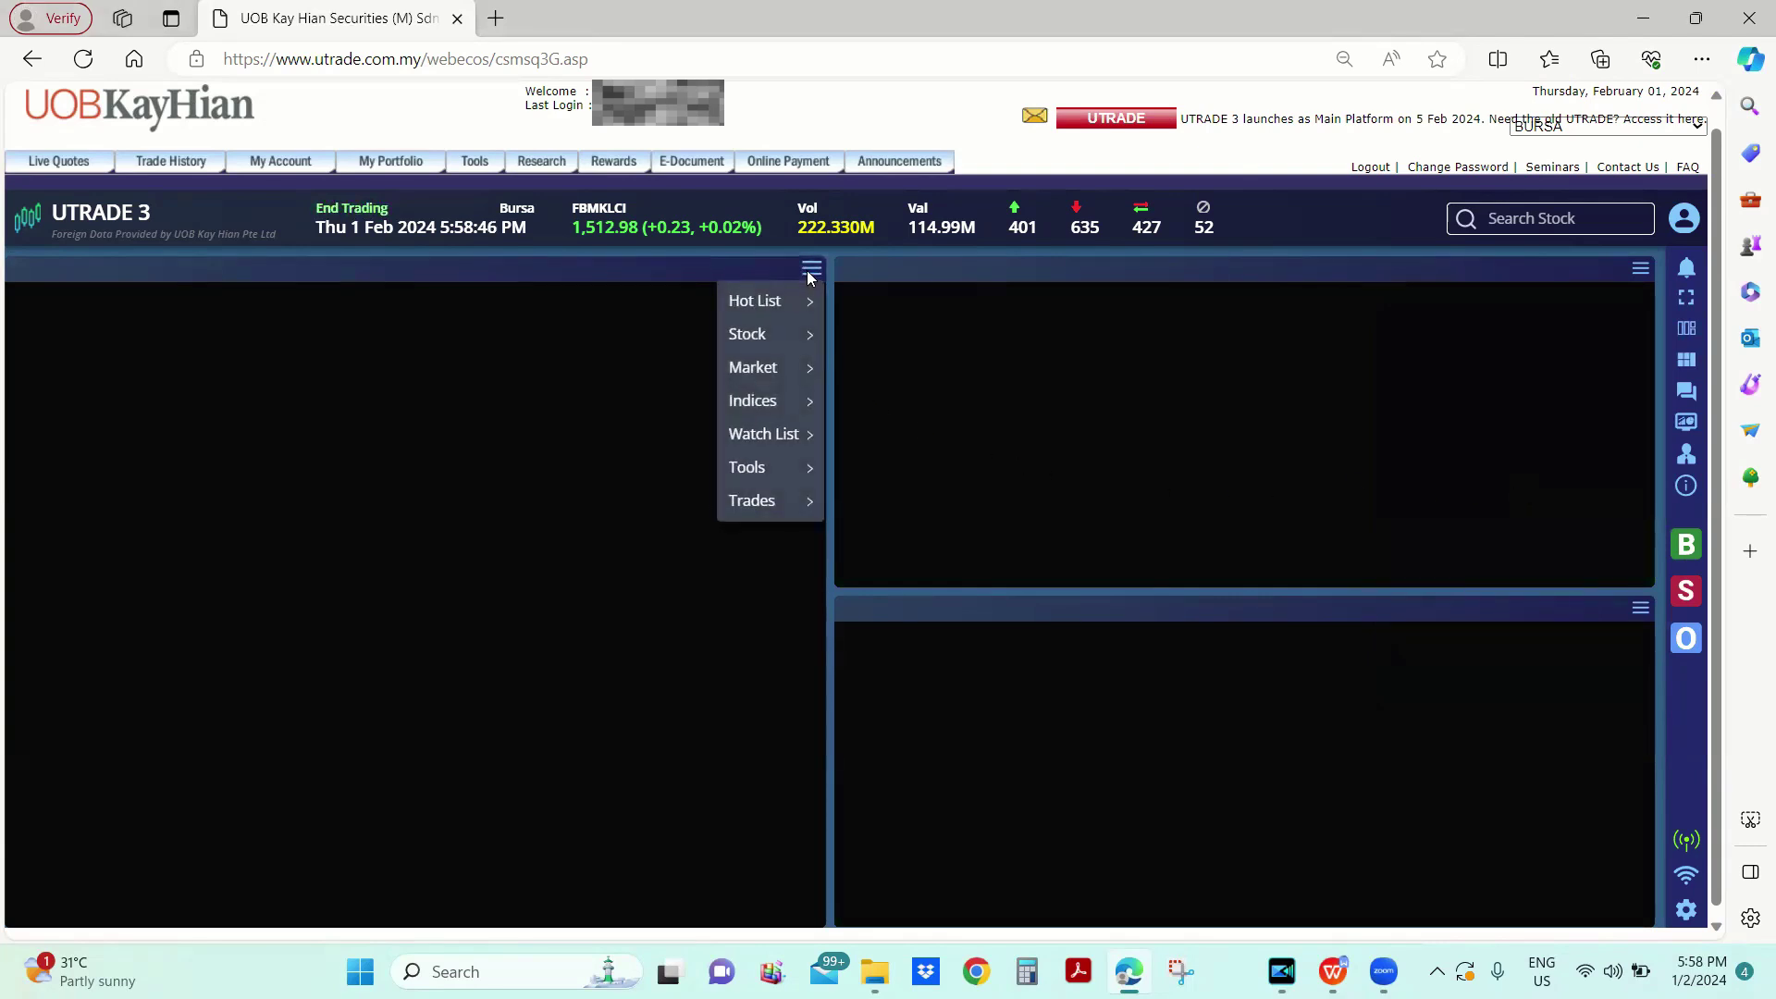
pyautogui.moveTo(807, 300)
pyautogui.moveTo(851, 316)
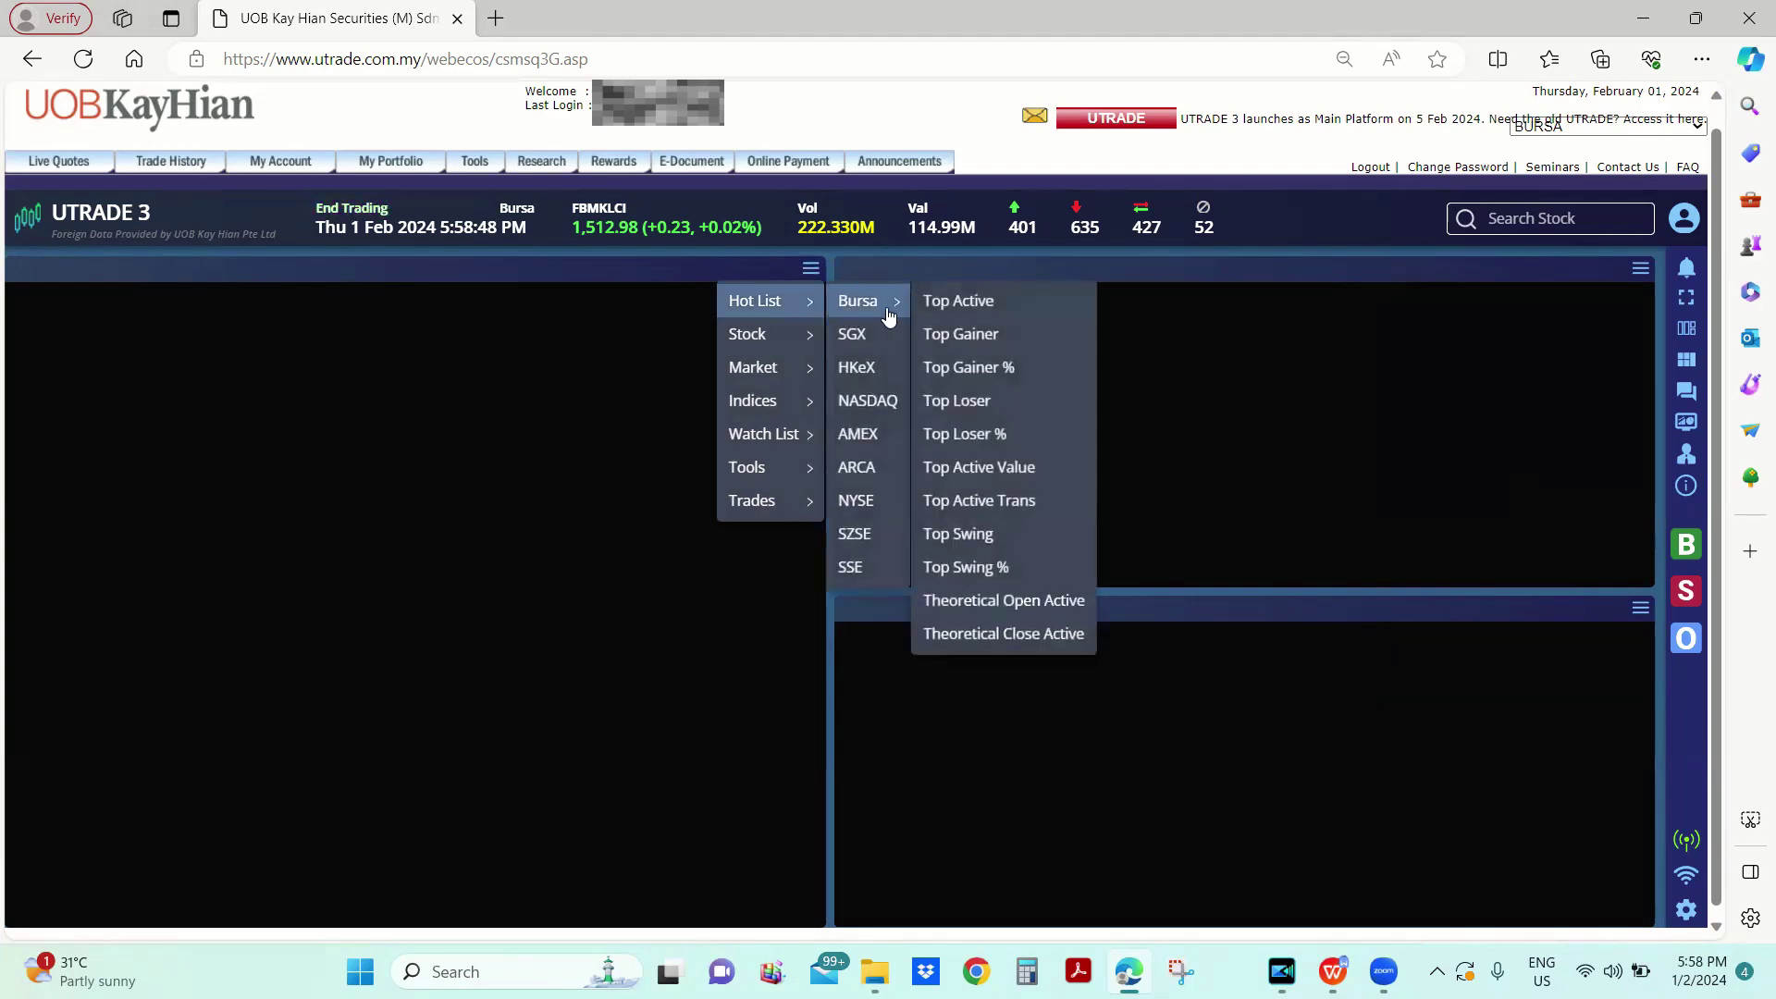
pyautogui.click(949, 302)
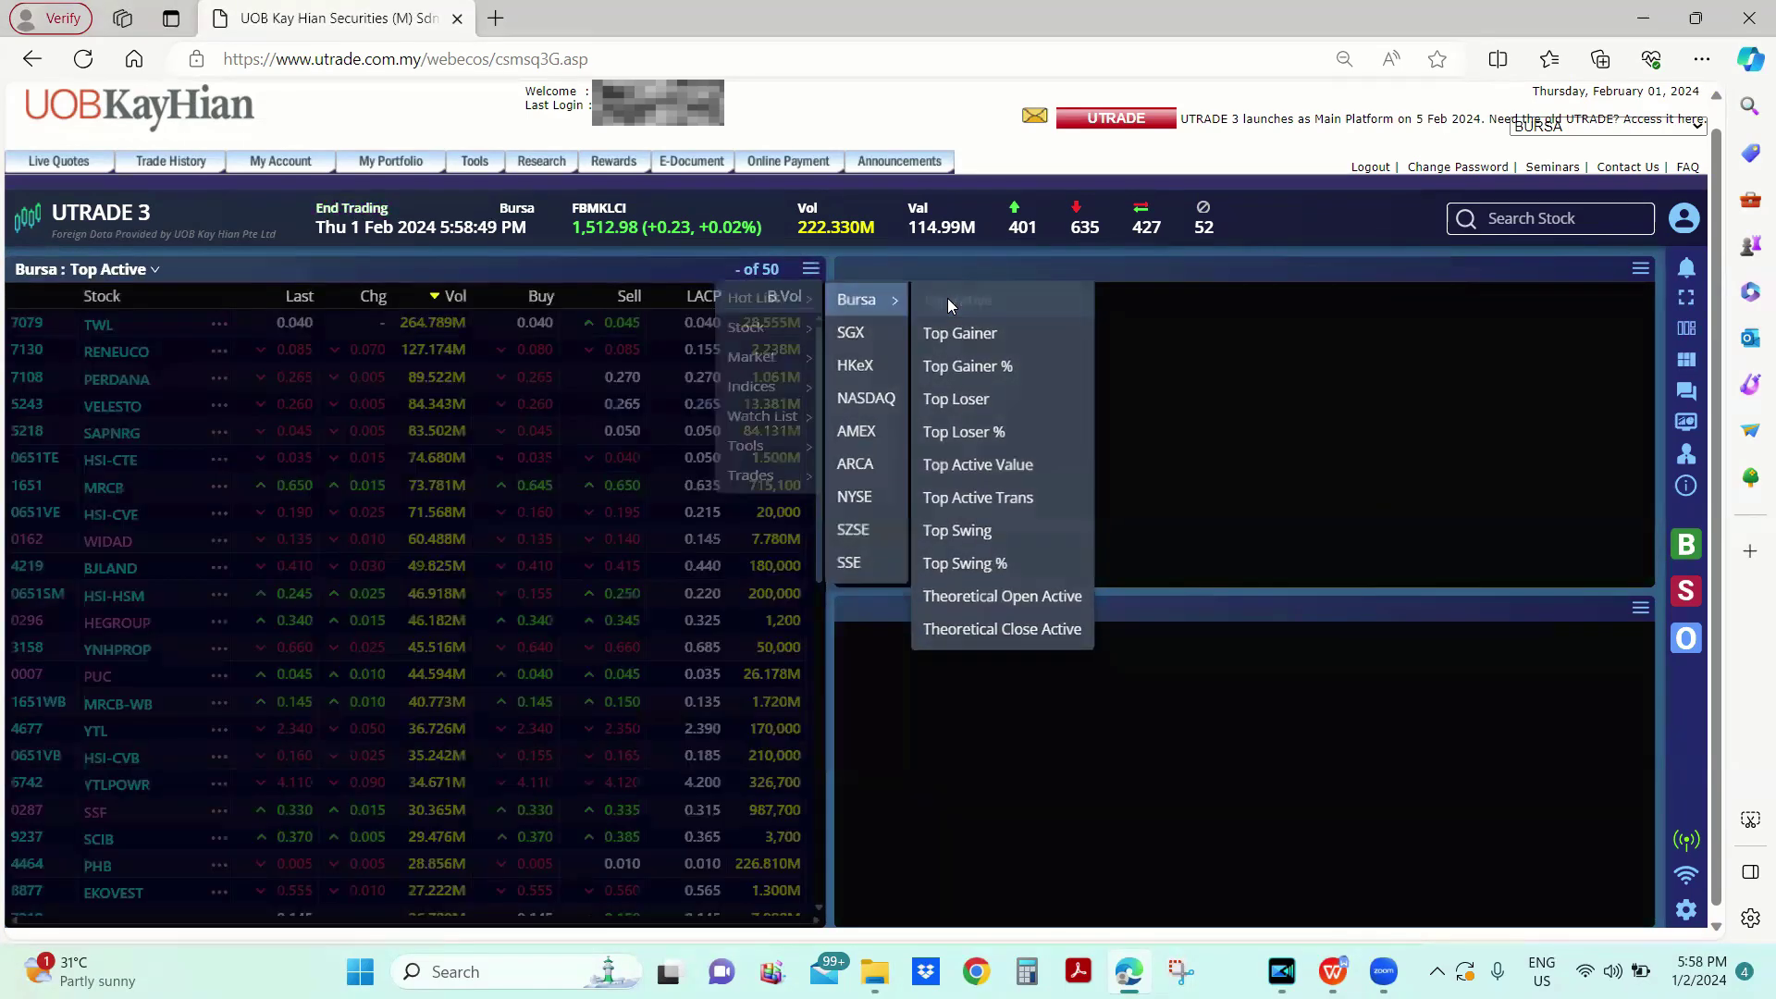
# Step: Show Trade Details in the top right pane and whole-market Bursa quotes below it
pyautogui.click(1640, 269)
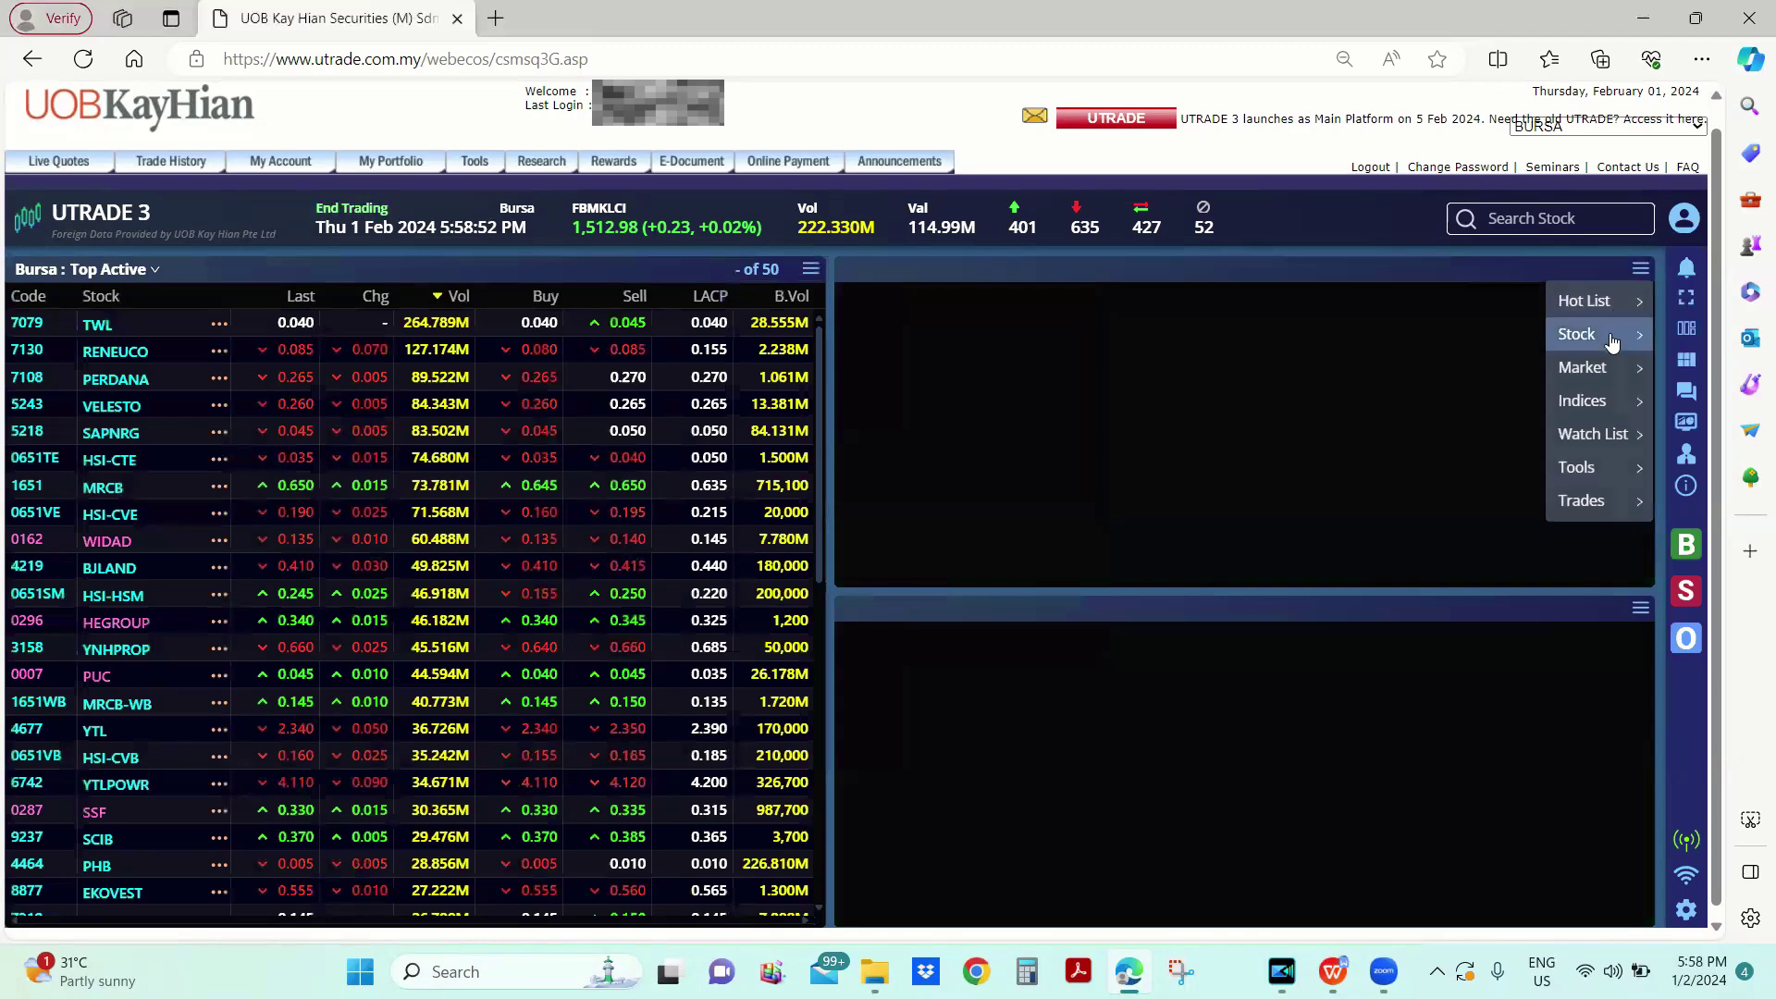
pyautogui.moveTo(1609, 334)
pyautogui.click(1498, 336)
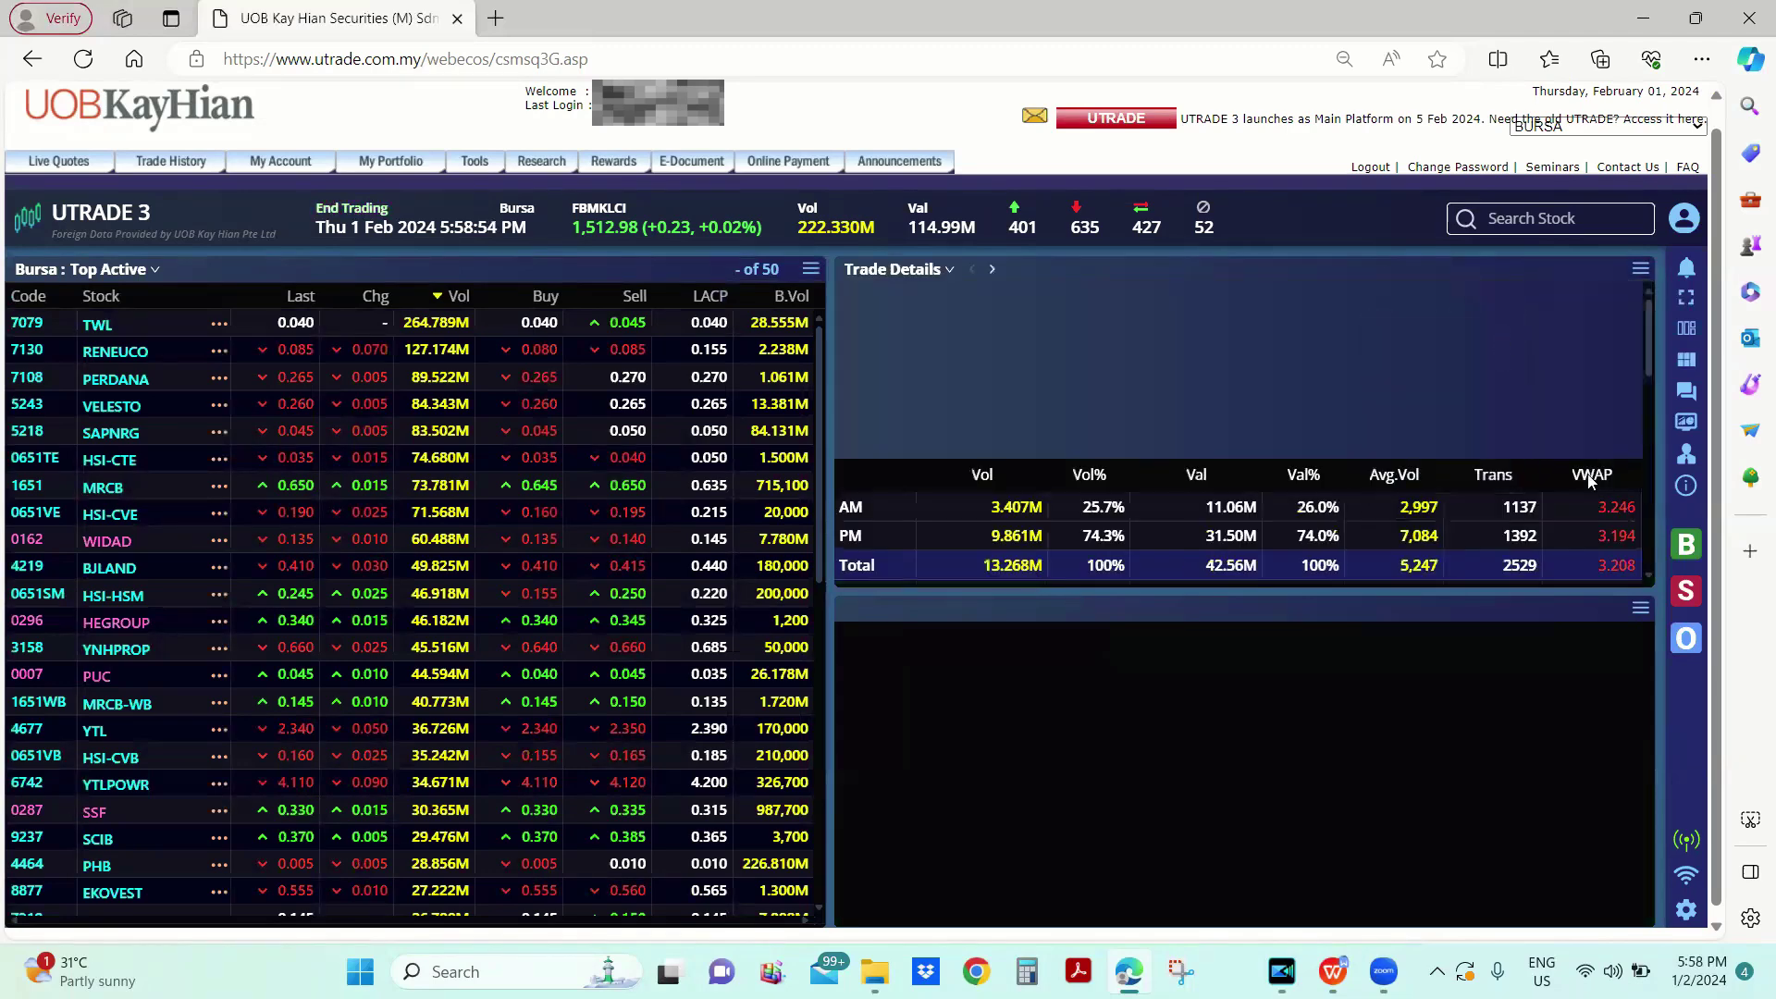
pyautogui.click(1640, 610)
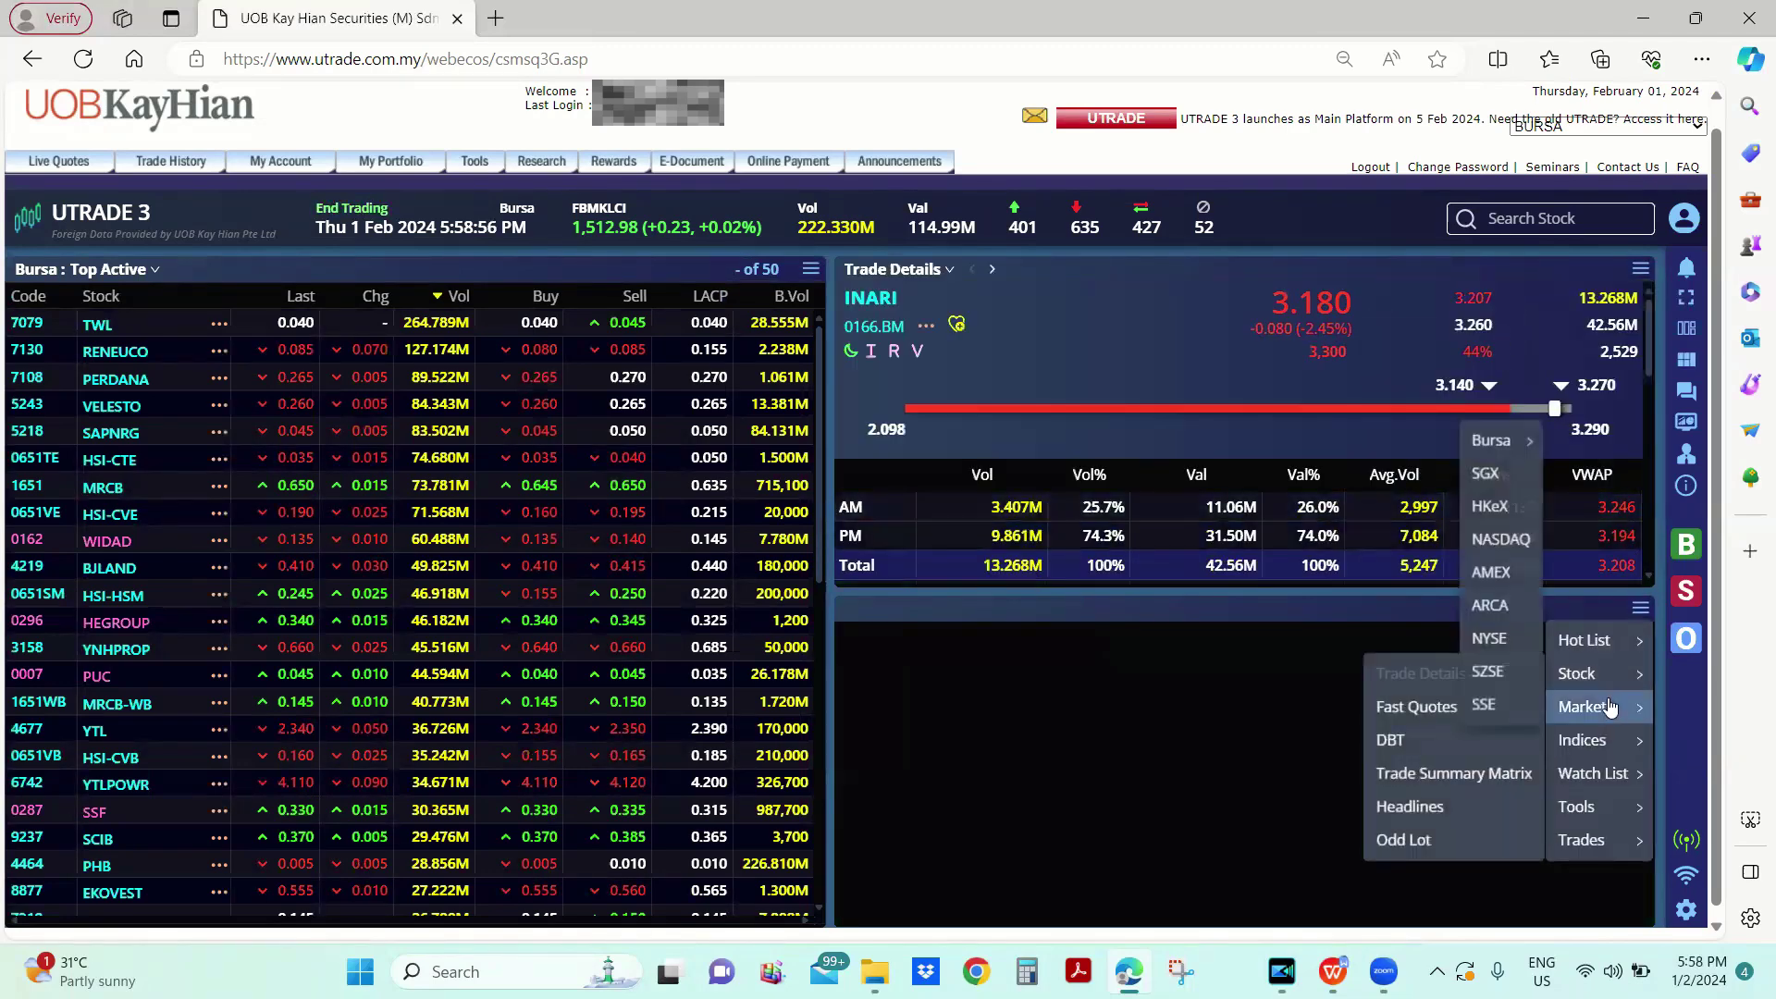
pyautogui.moveTo(1582, 705)
pyautogui.moveTo(1494, 442)
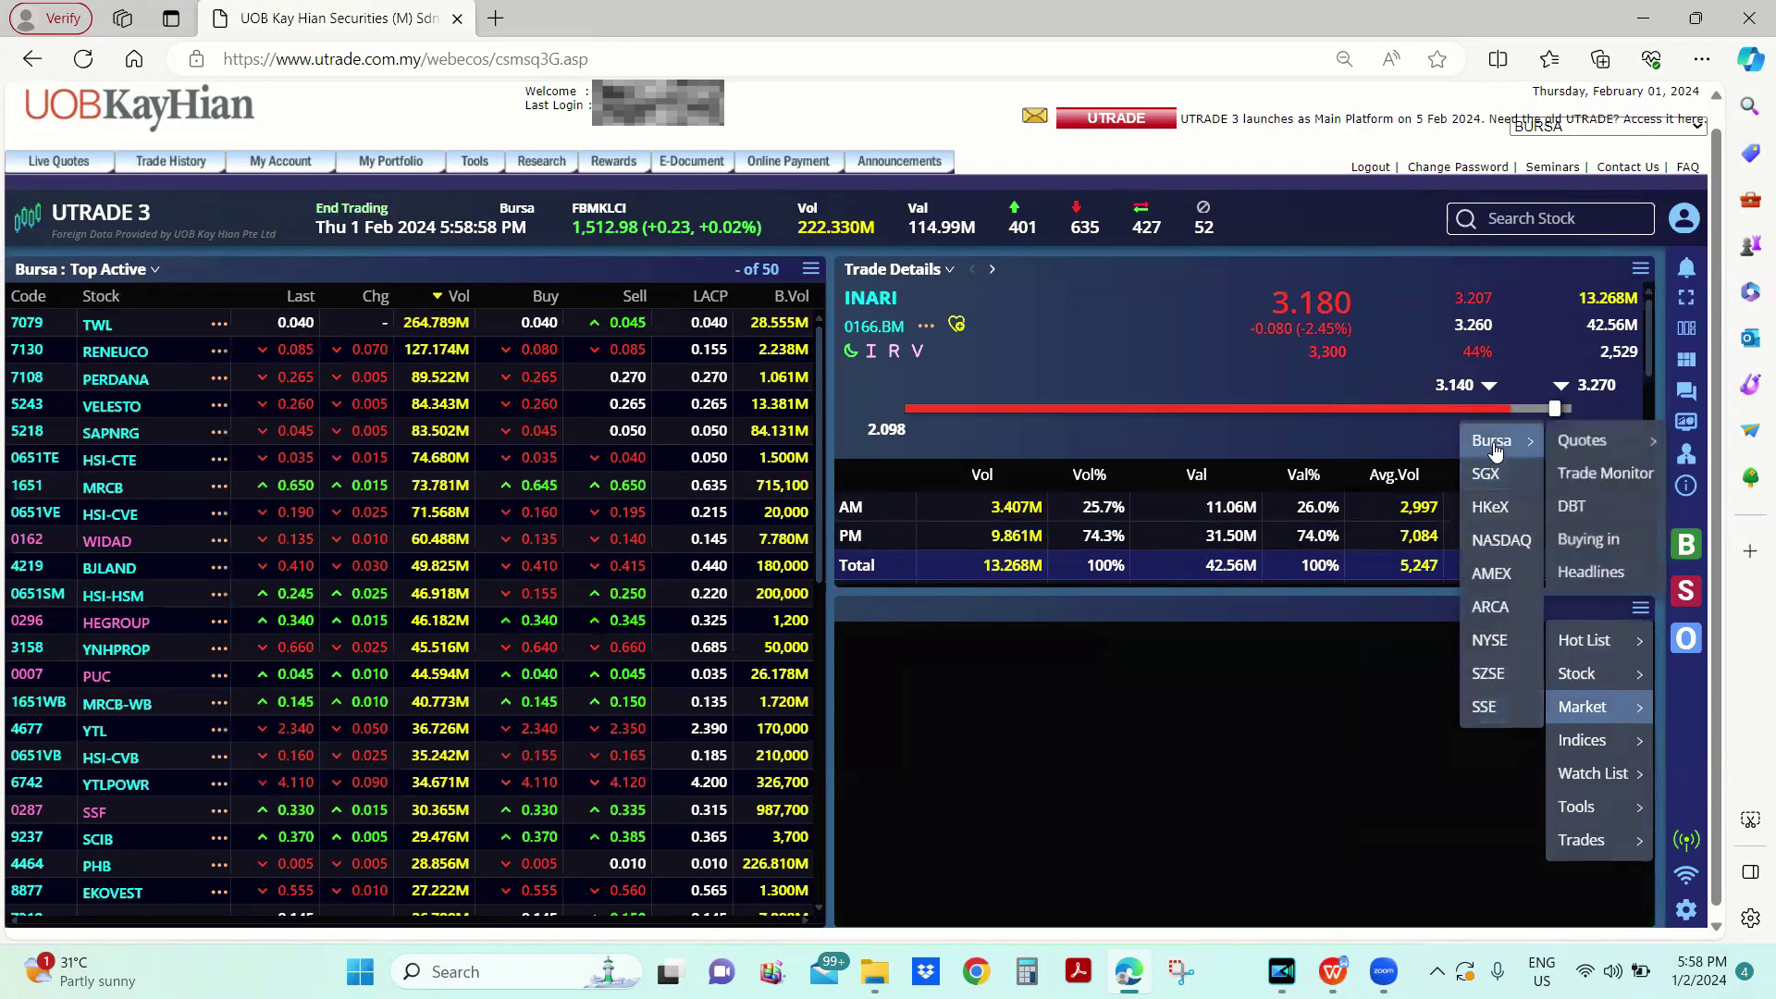
pyautogui.moveTo(1591, 442)
pyautogui.click(1496, 437)
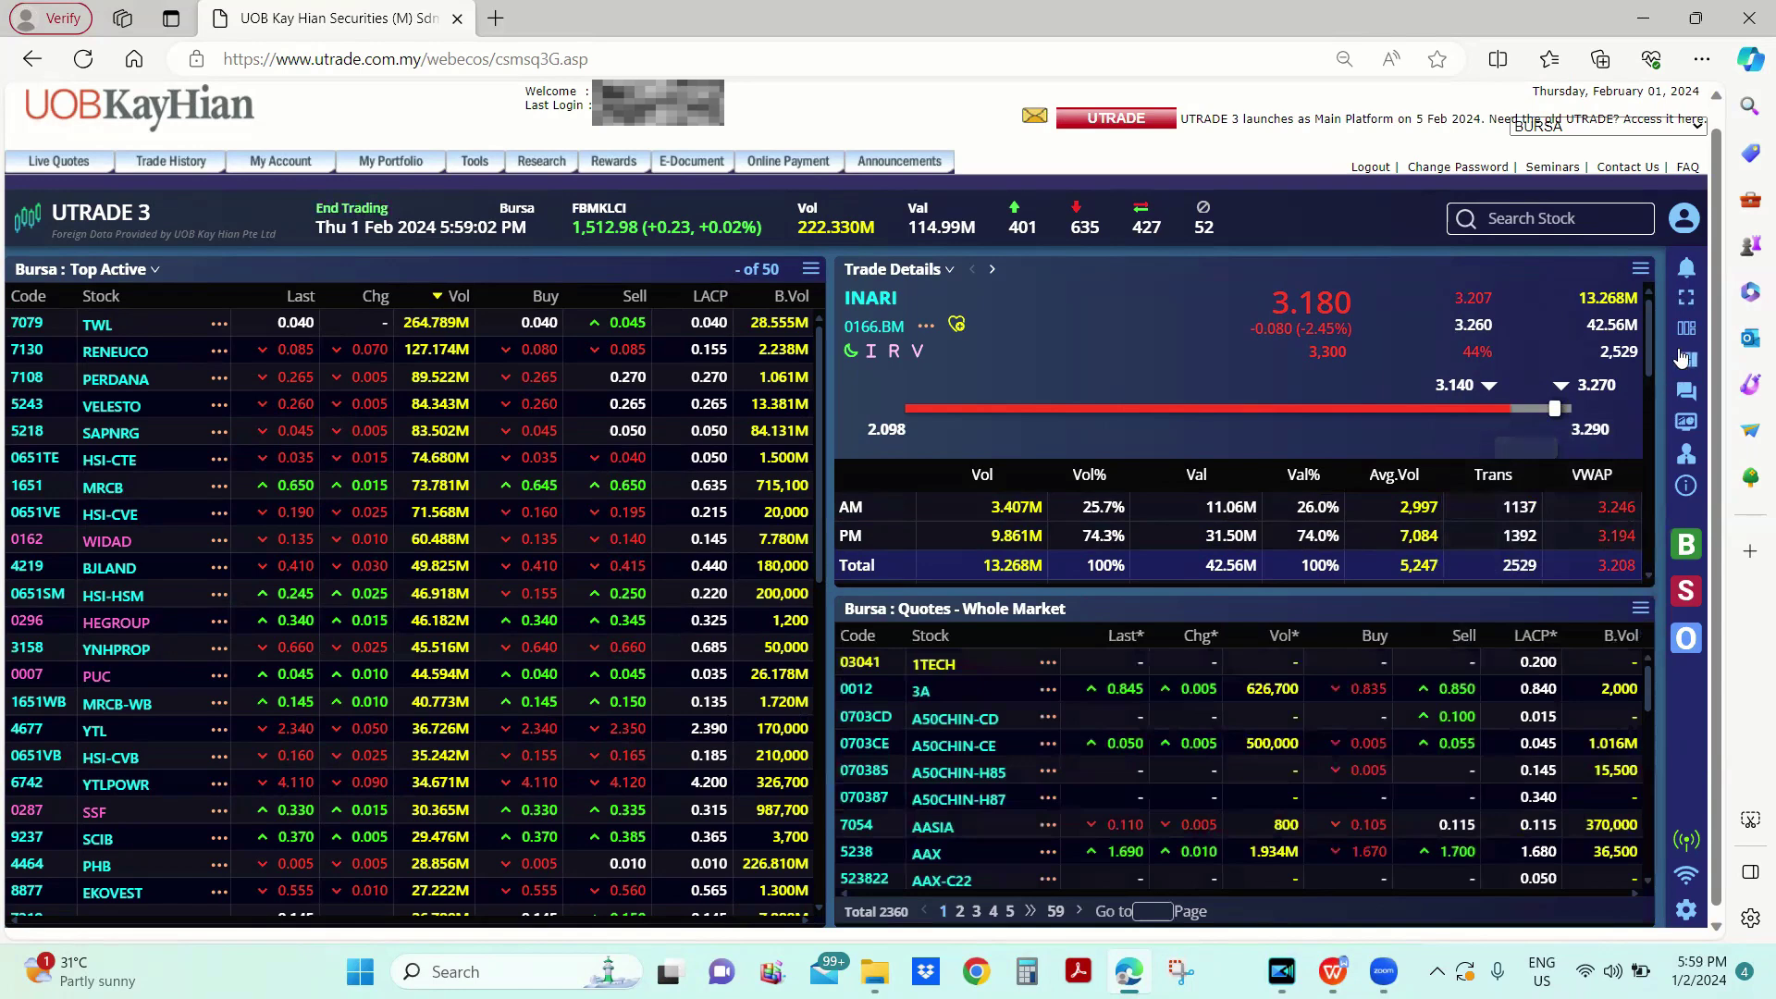
# Step: Save the current layout as a new template named 'sample'
pyautogui.moveTo(1686, 329)
pyautogui.moveTo(1693, 362)
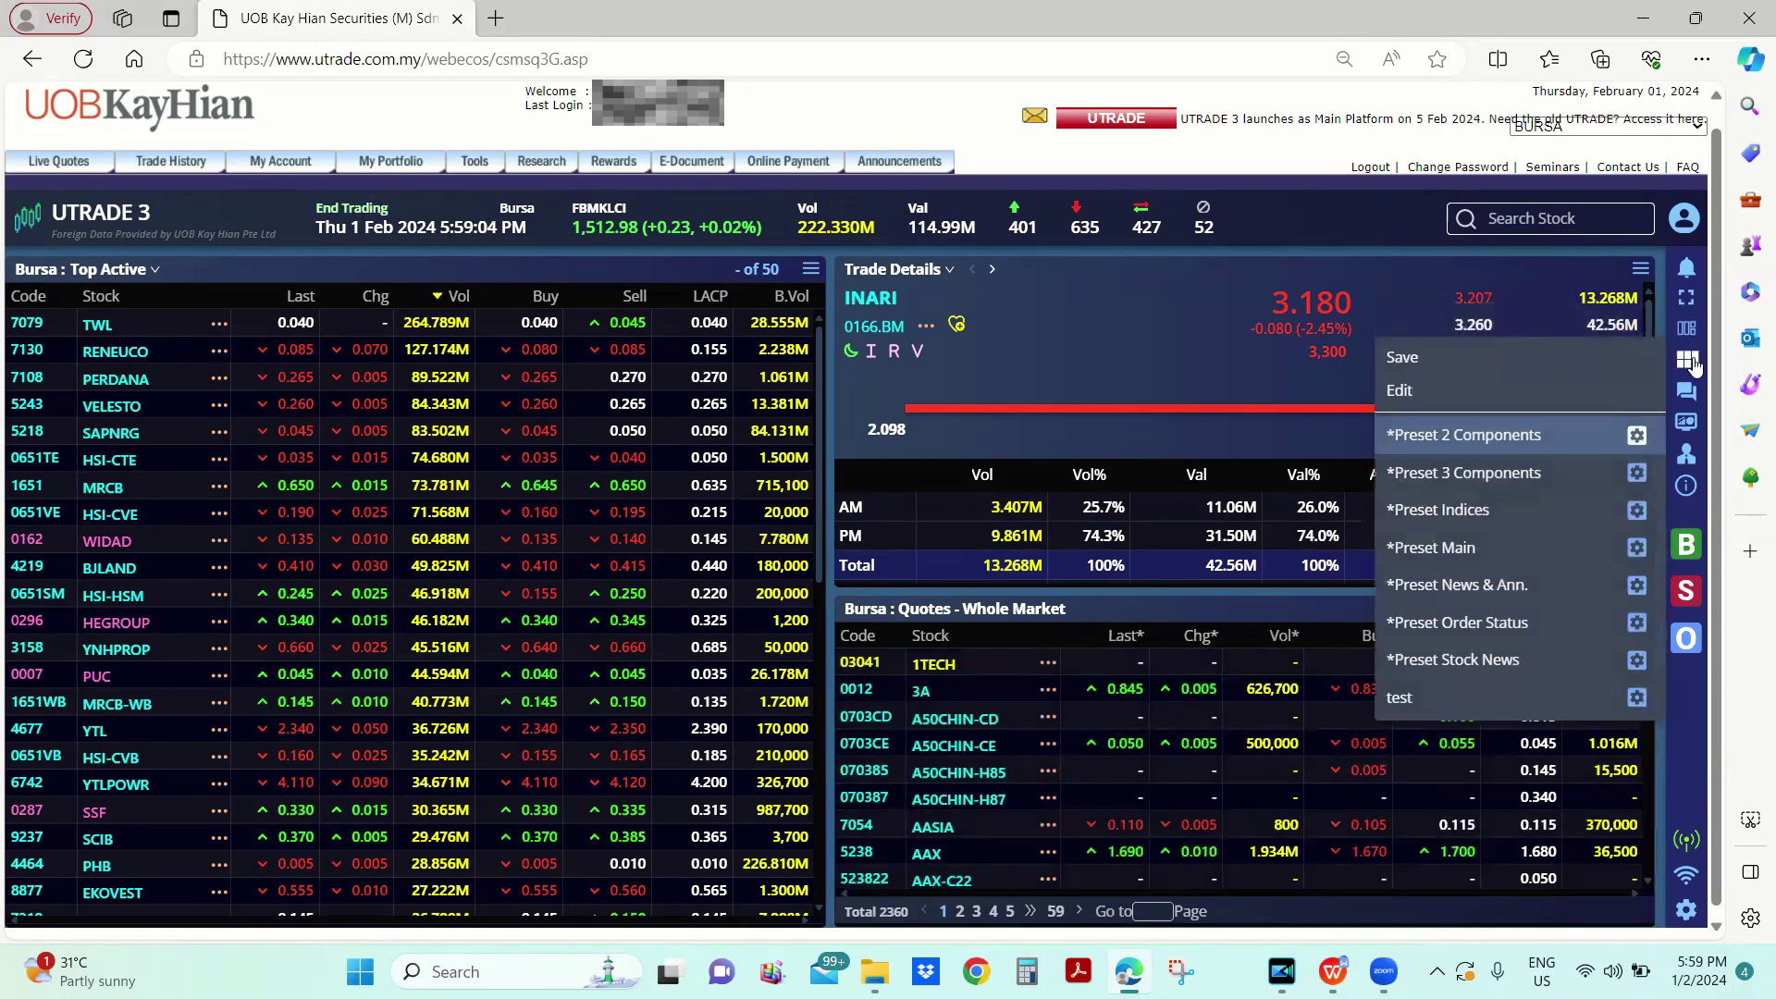
pyautogui.click(1581, 366)
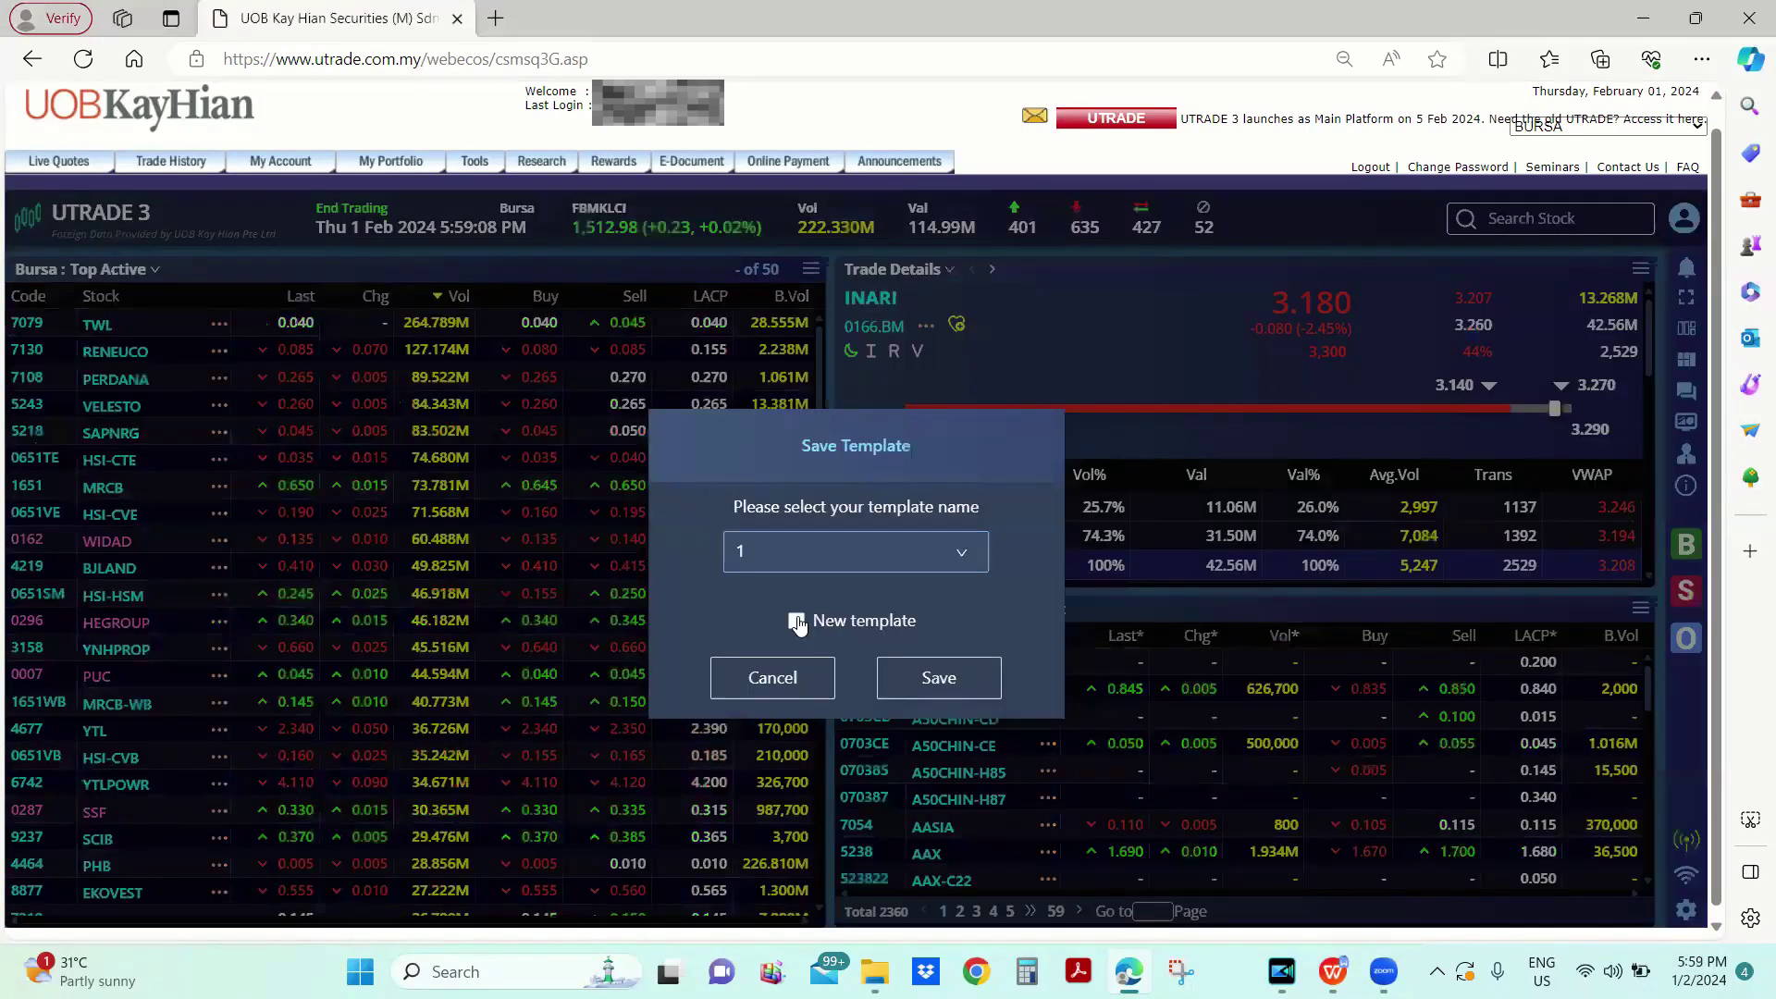
pyautogui.click(796, 621)
pyautogui.click(821, 560)
pyautogui.write('samp')
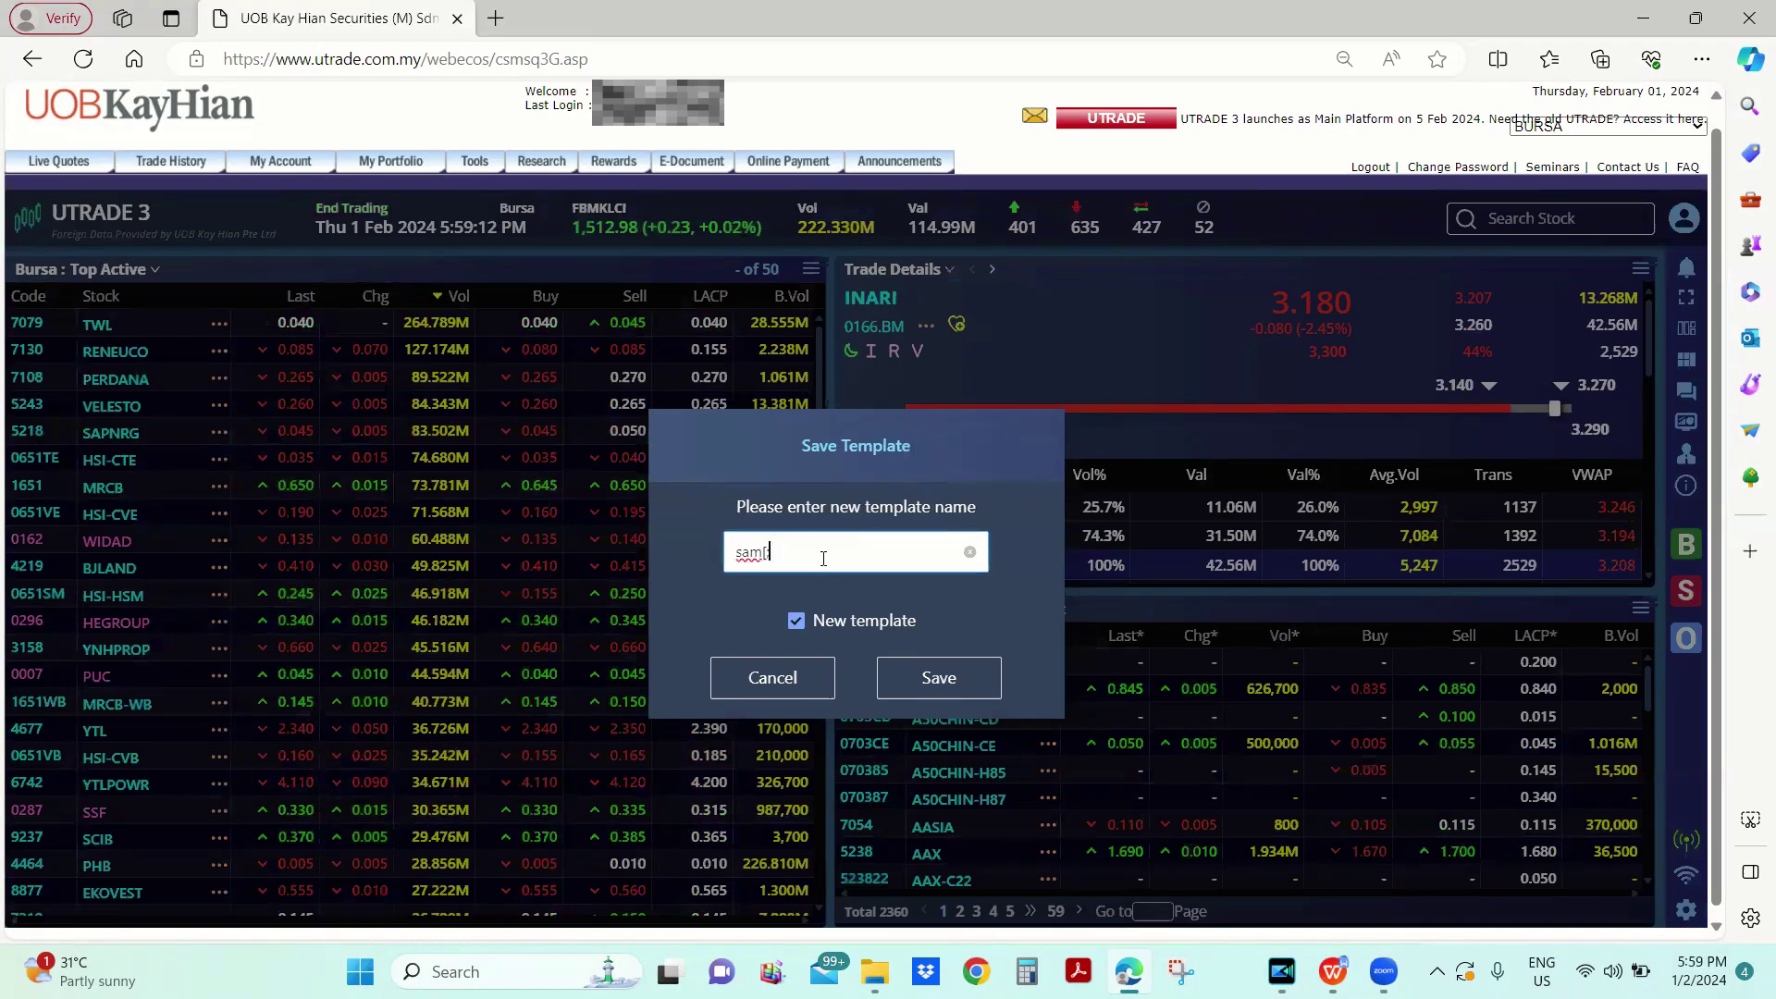
pyautogui.write('le')
pyautogui.click(923, 676)
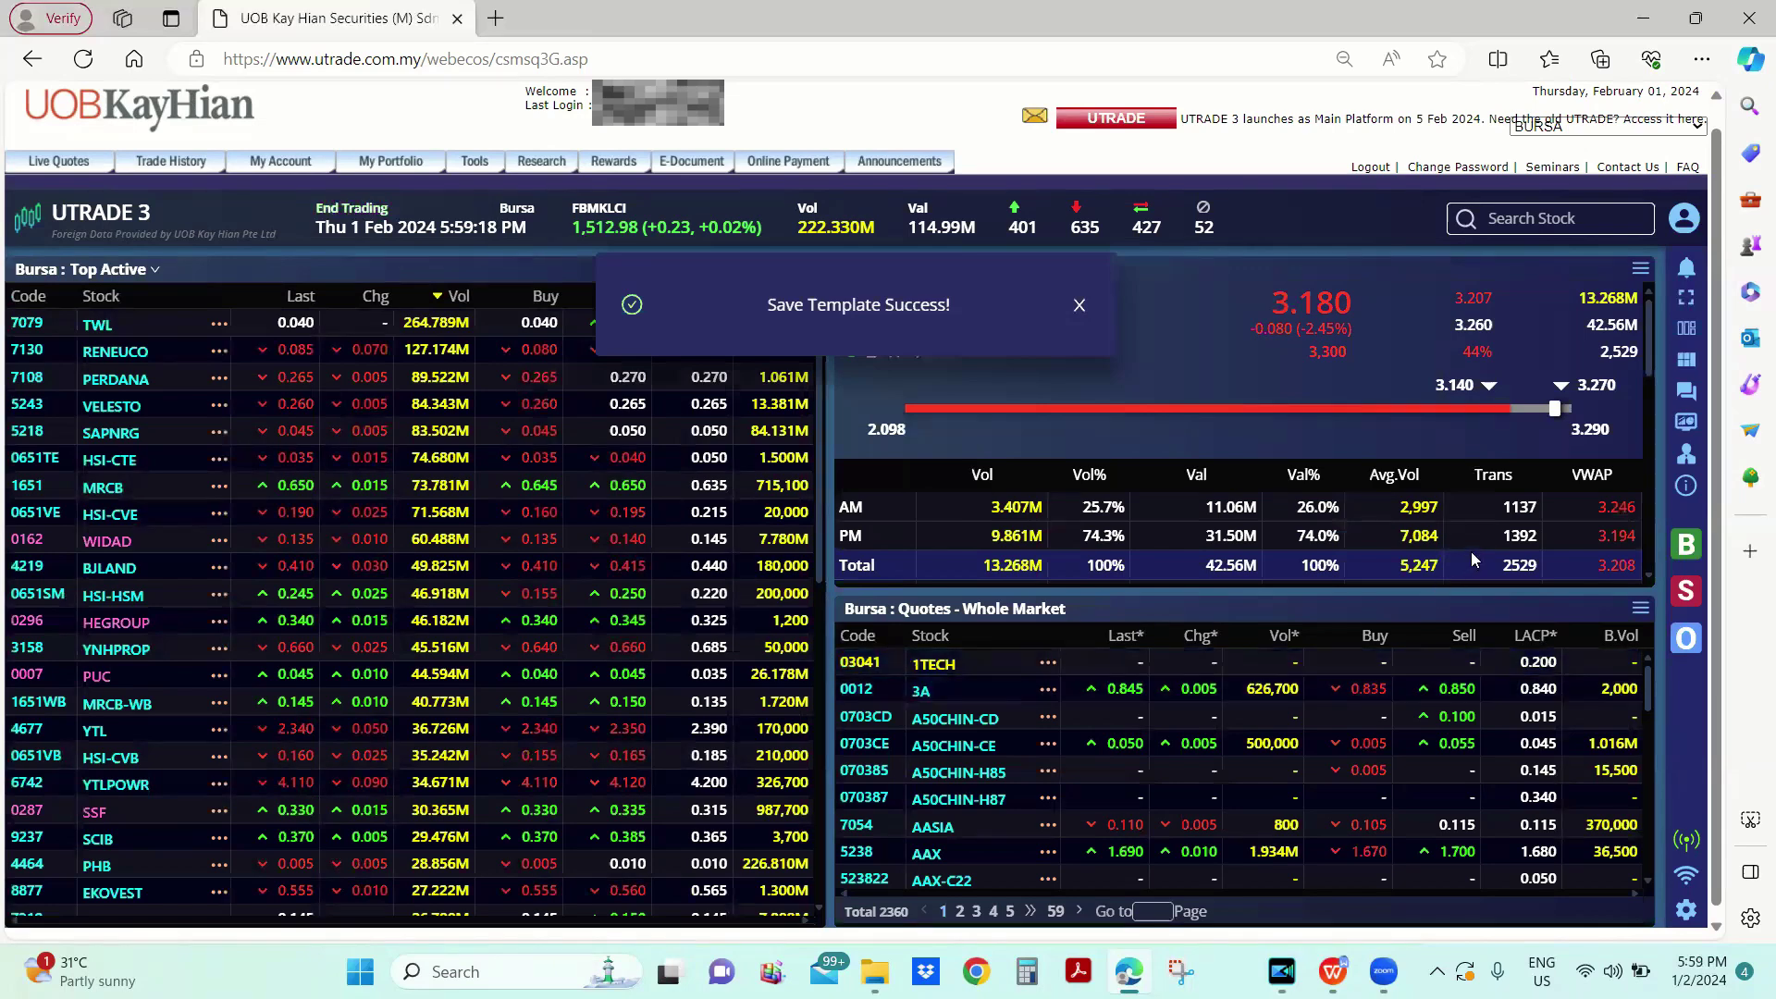
# Step: Switch the workspace to the Preset 2 Components template
pyautogui.click(1685, 360)
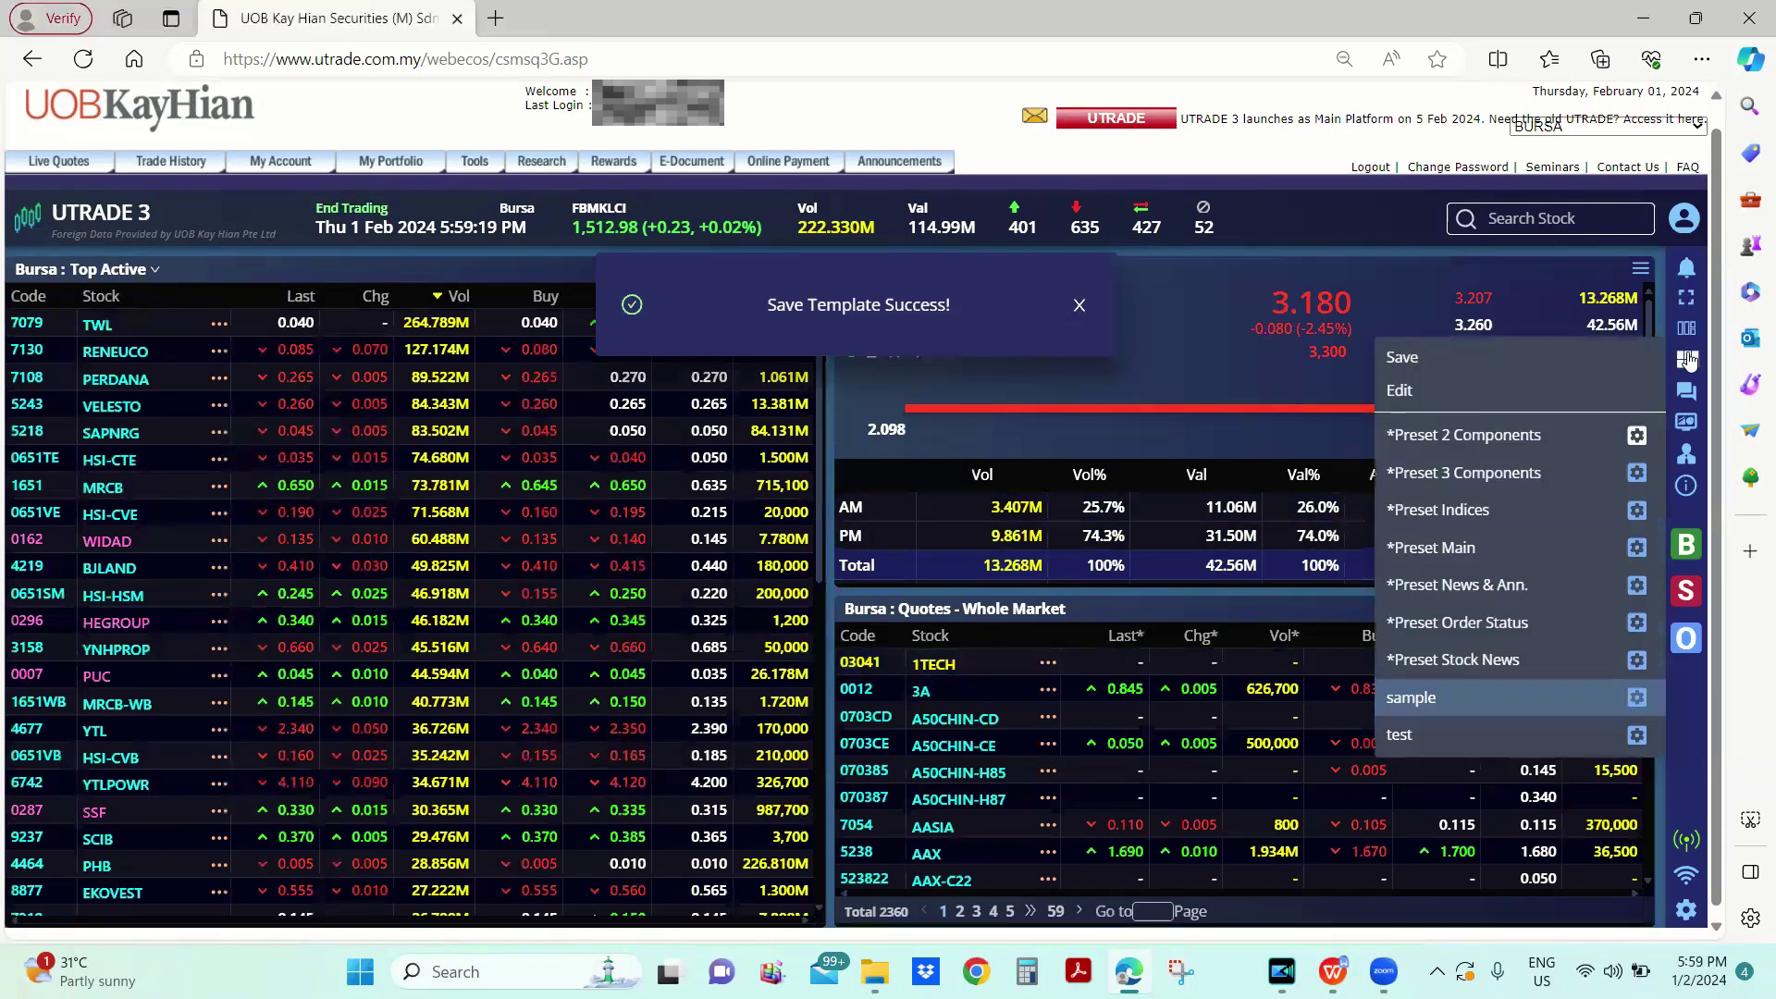
pyautogui.click(1593, 439)
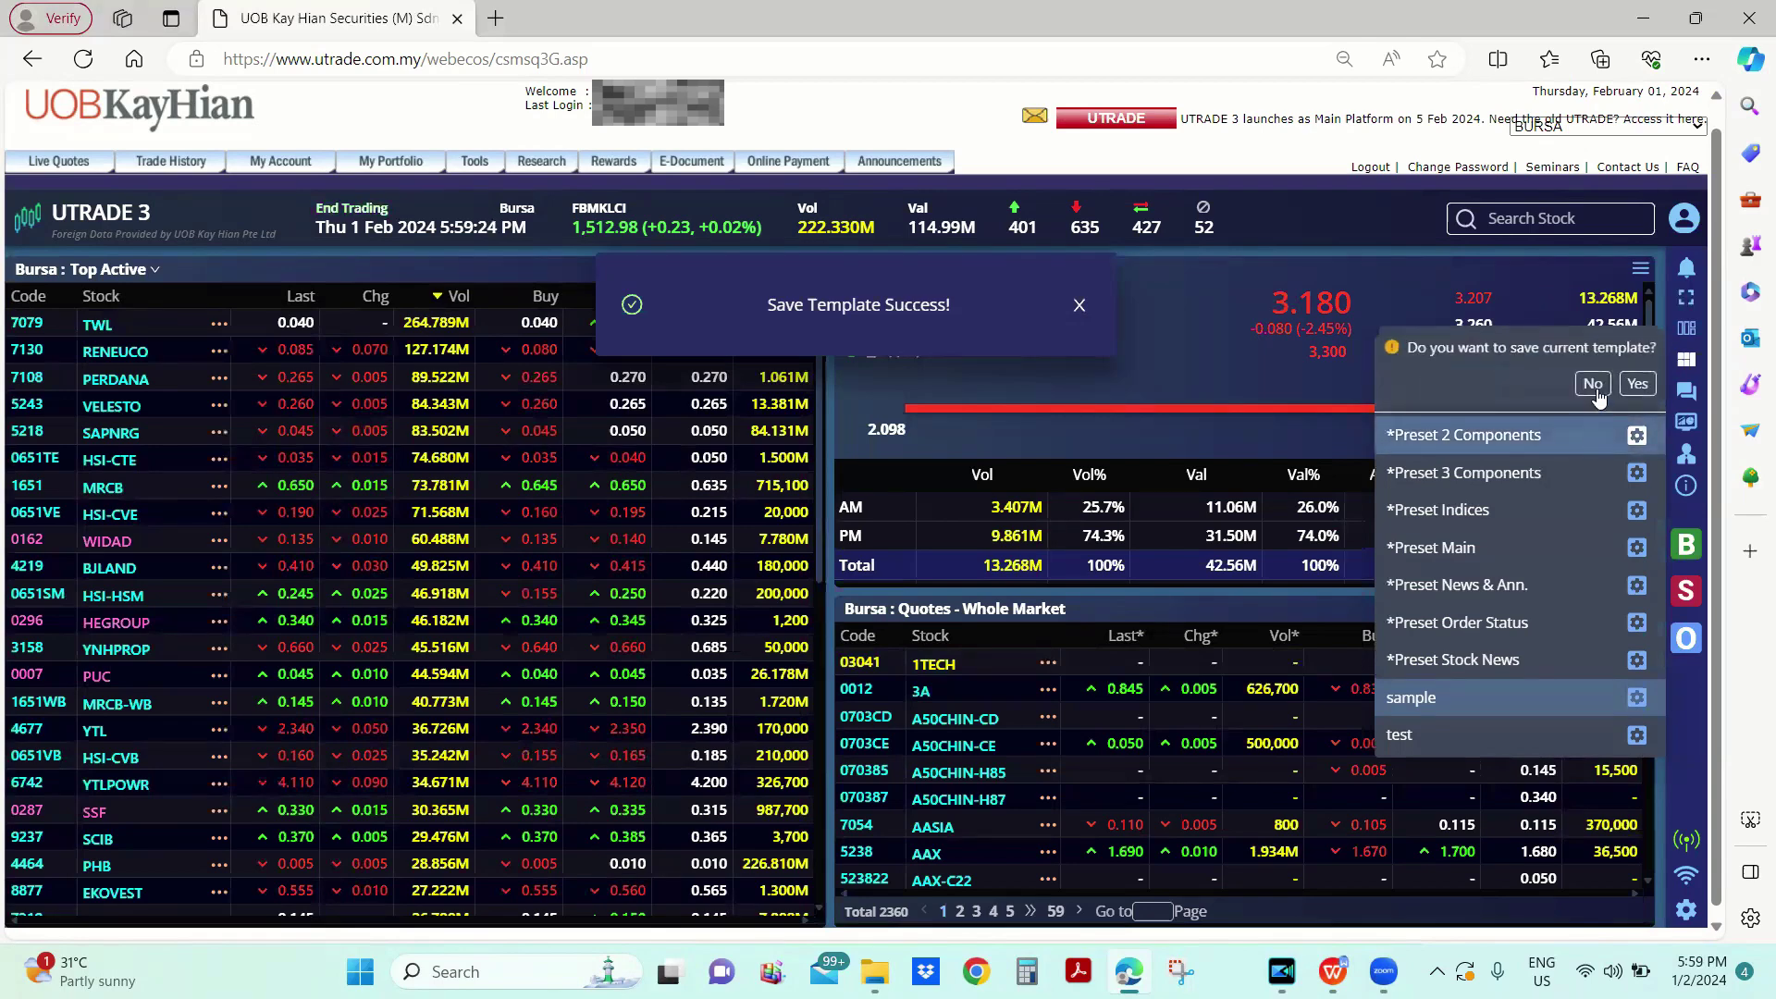
pyautogui.click(1593, 385)
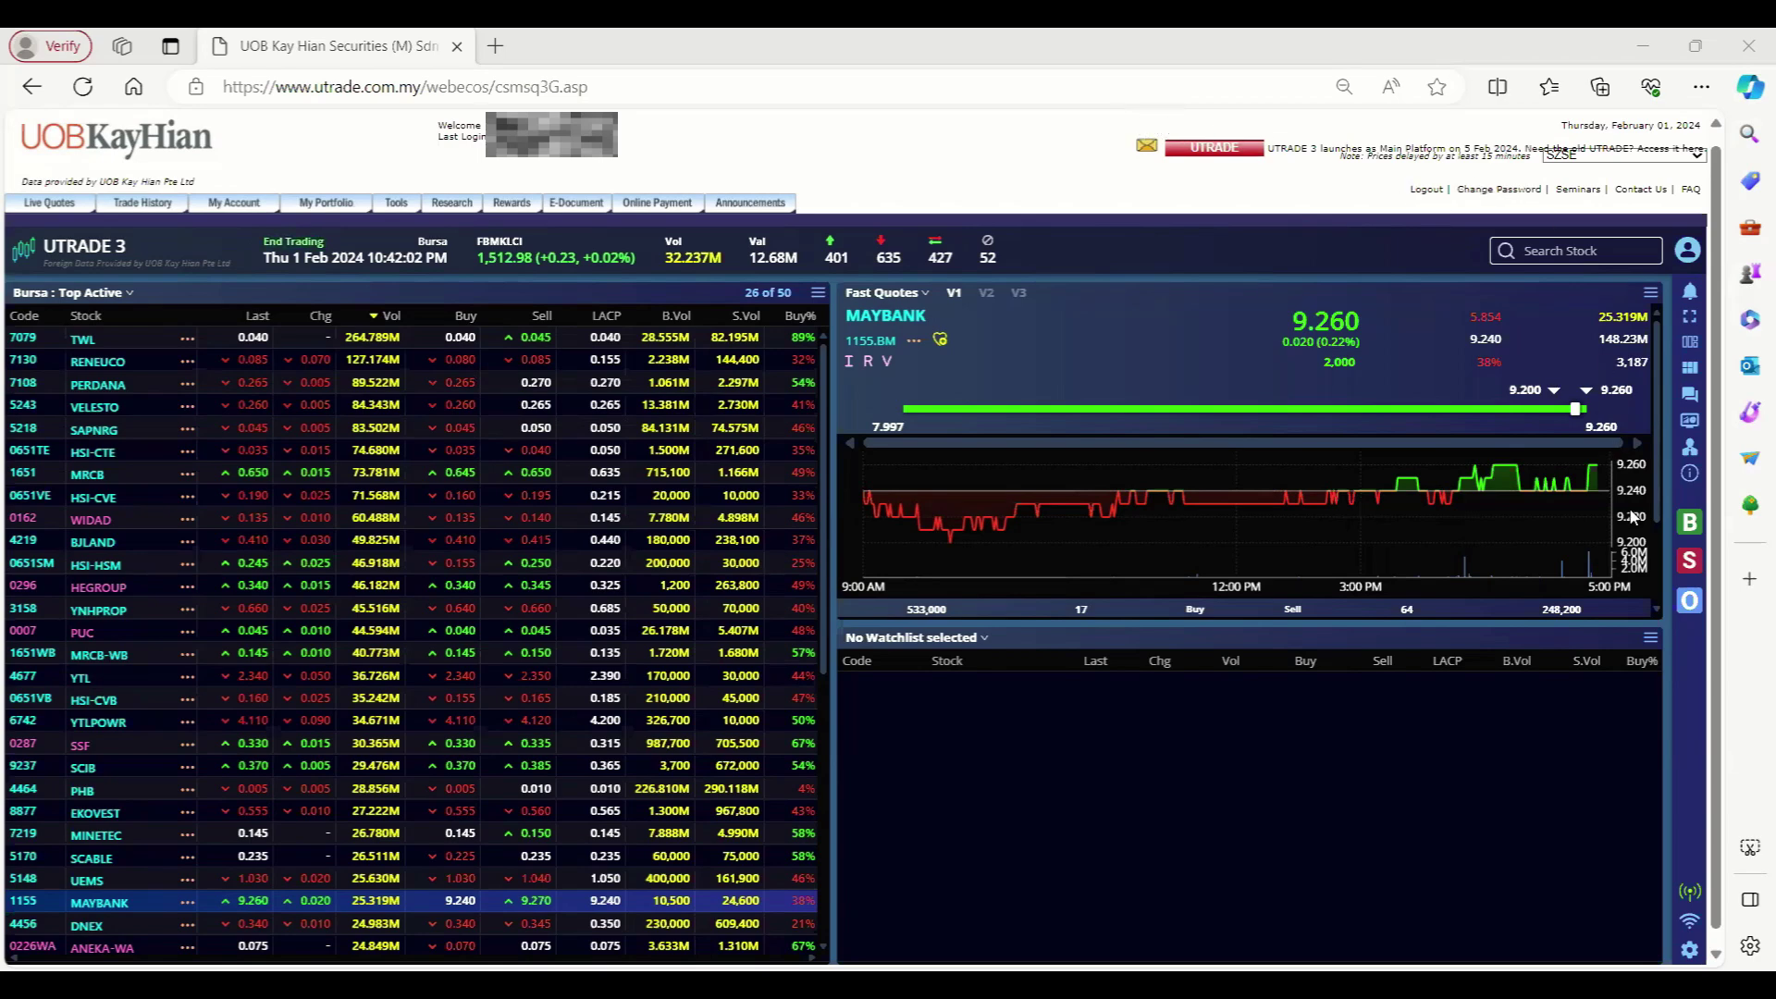
# Step: Bring up the content categories for the empty lower right watchlist pane
pyautogui.click(1652, 640)
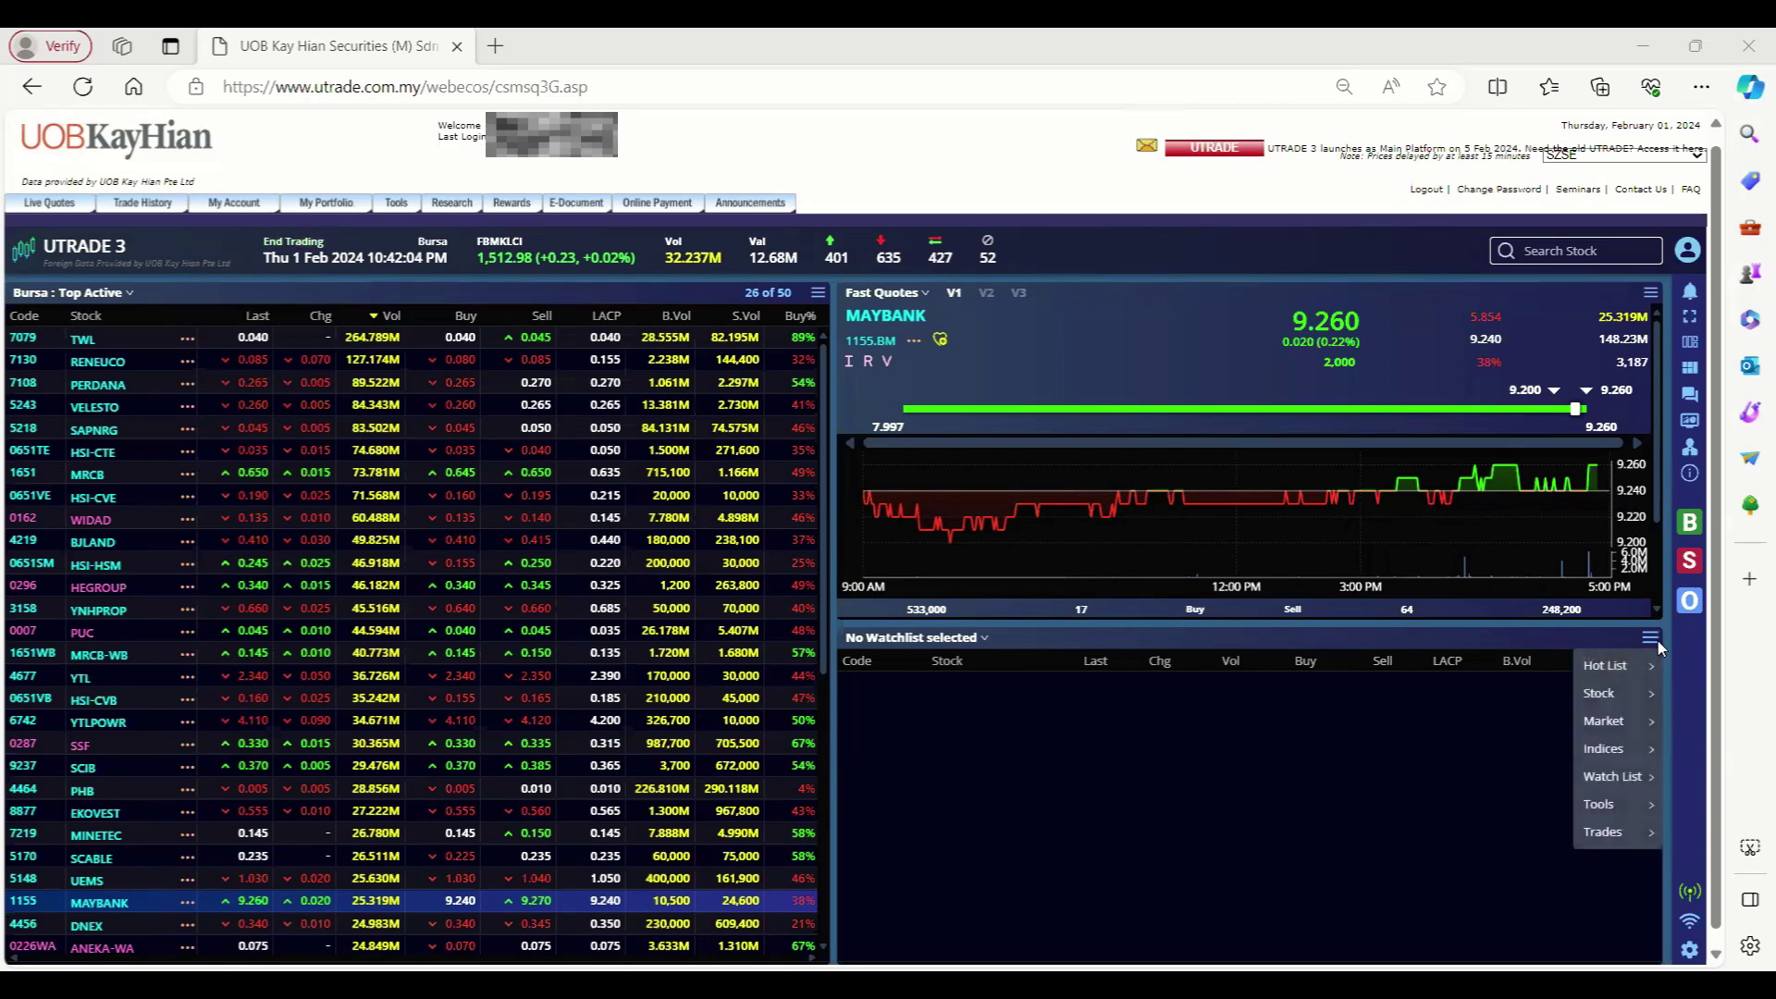
# Step: Create a new watchlist named 'favourite'
pyautogui.moveTo(1585, 784)
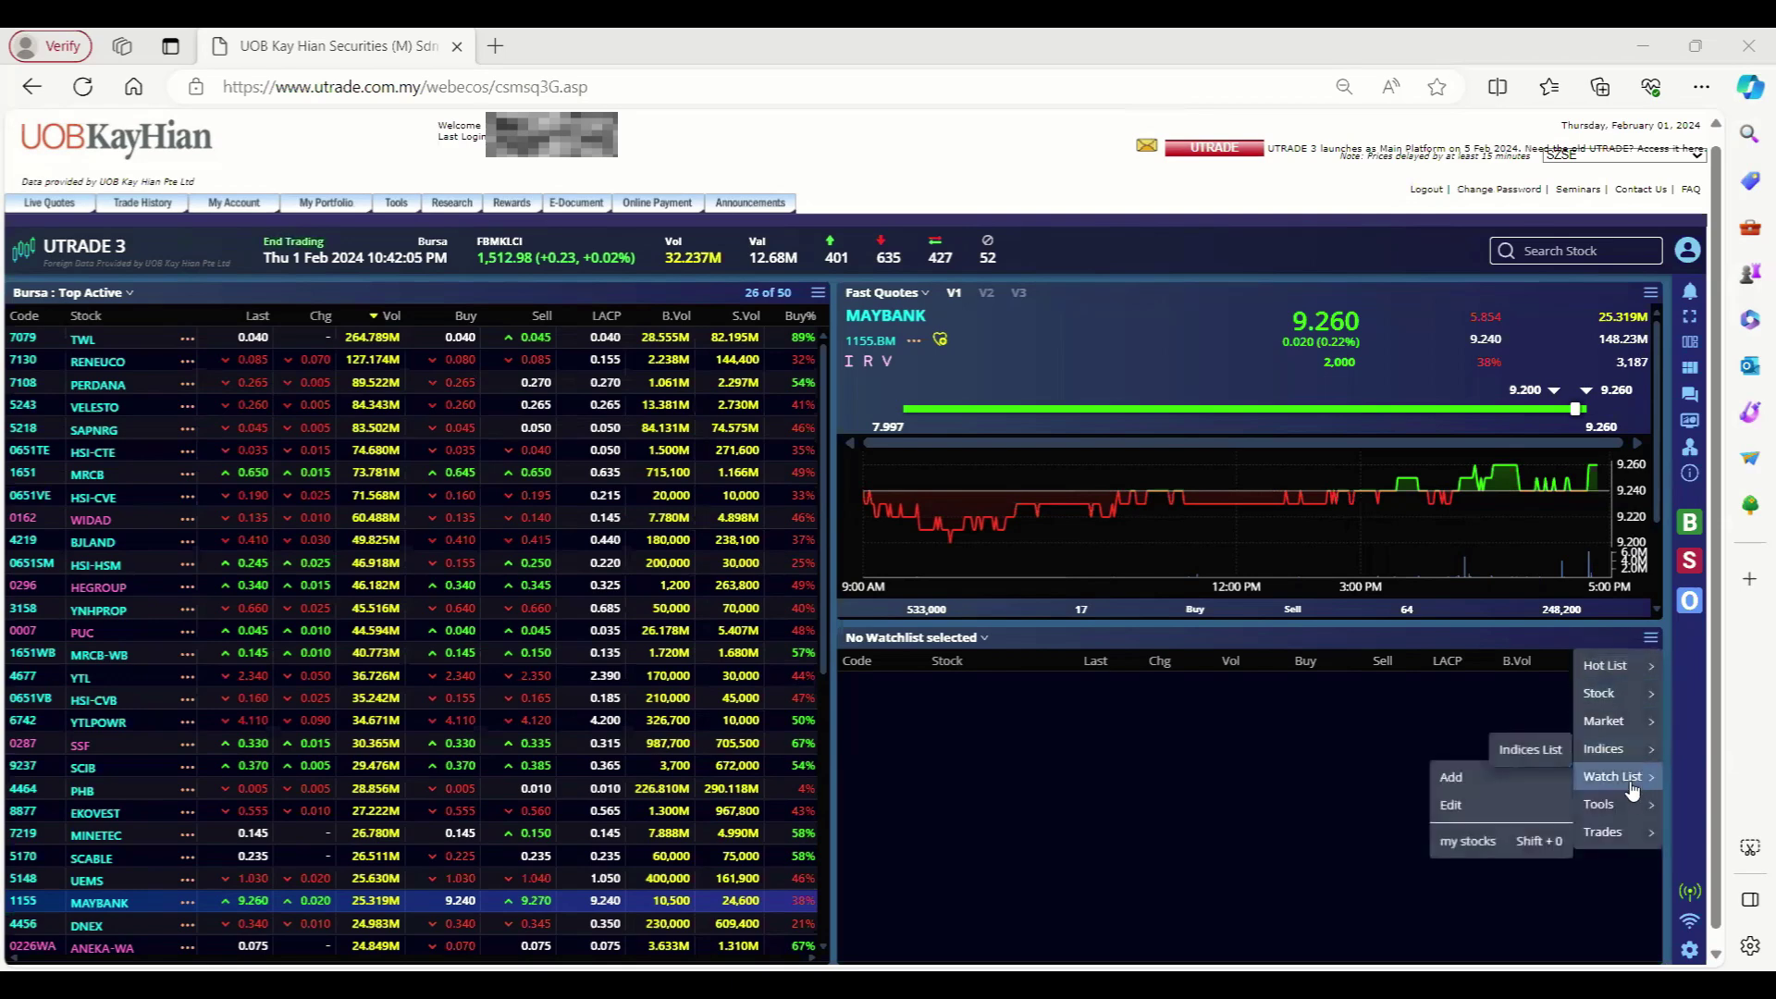
pyautogui.click(1526, 779)
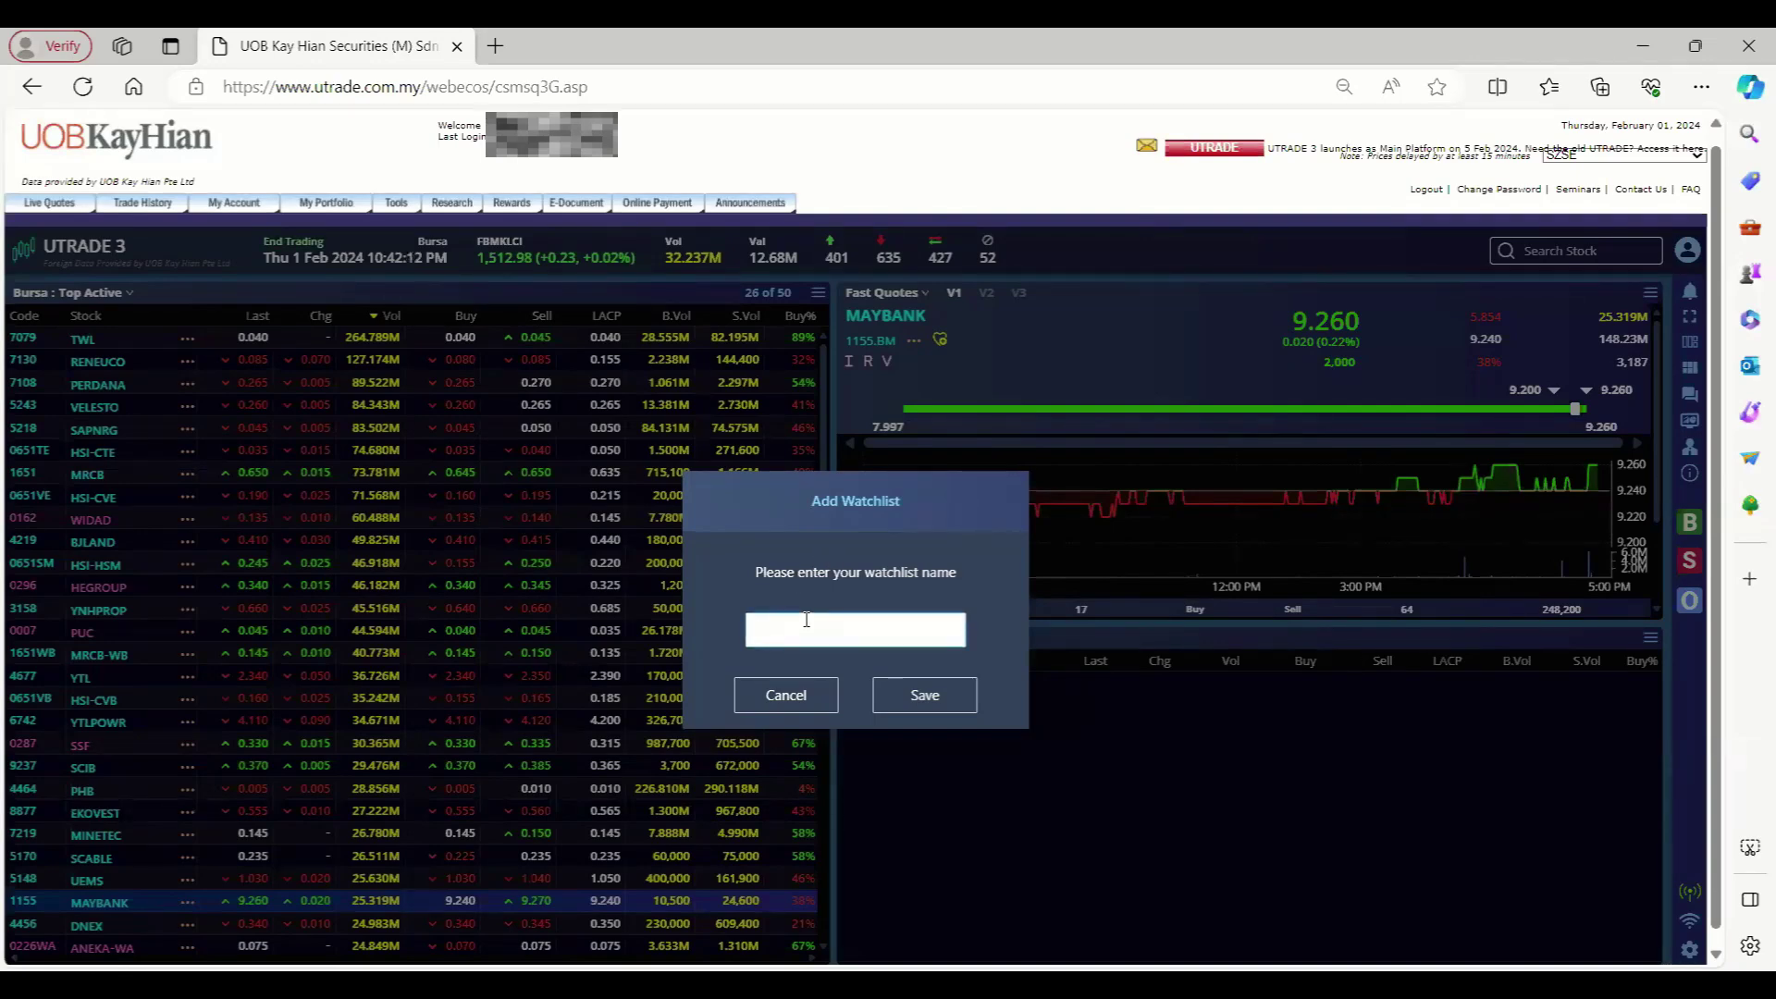
pyautogui.write('favourite')
pyautogui.click(928, 695)
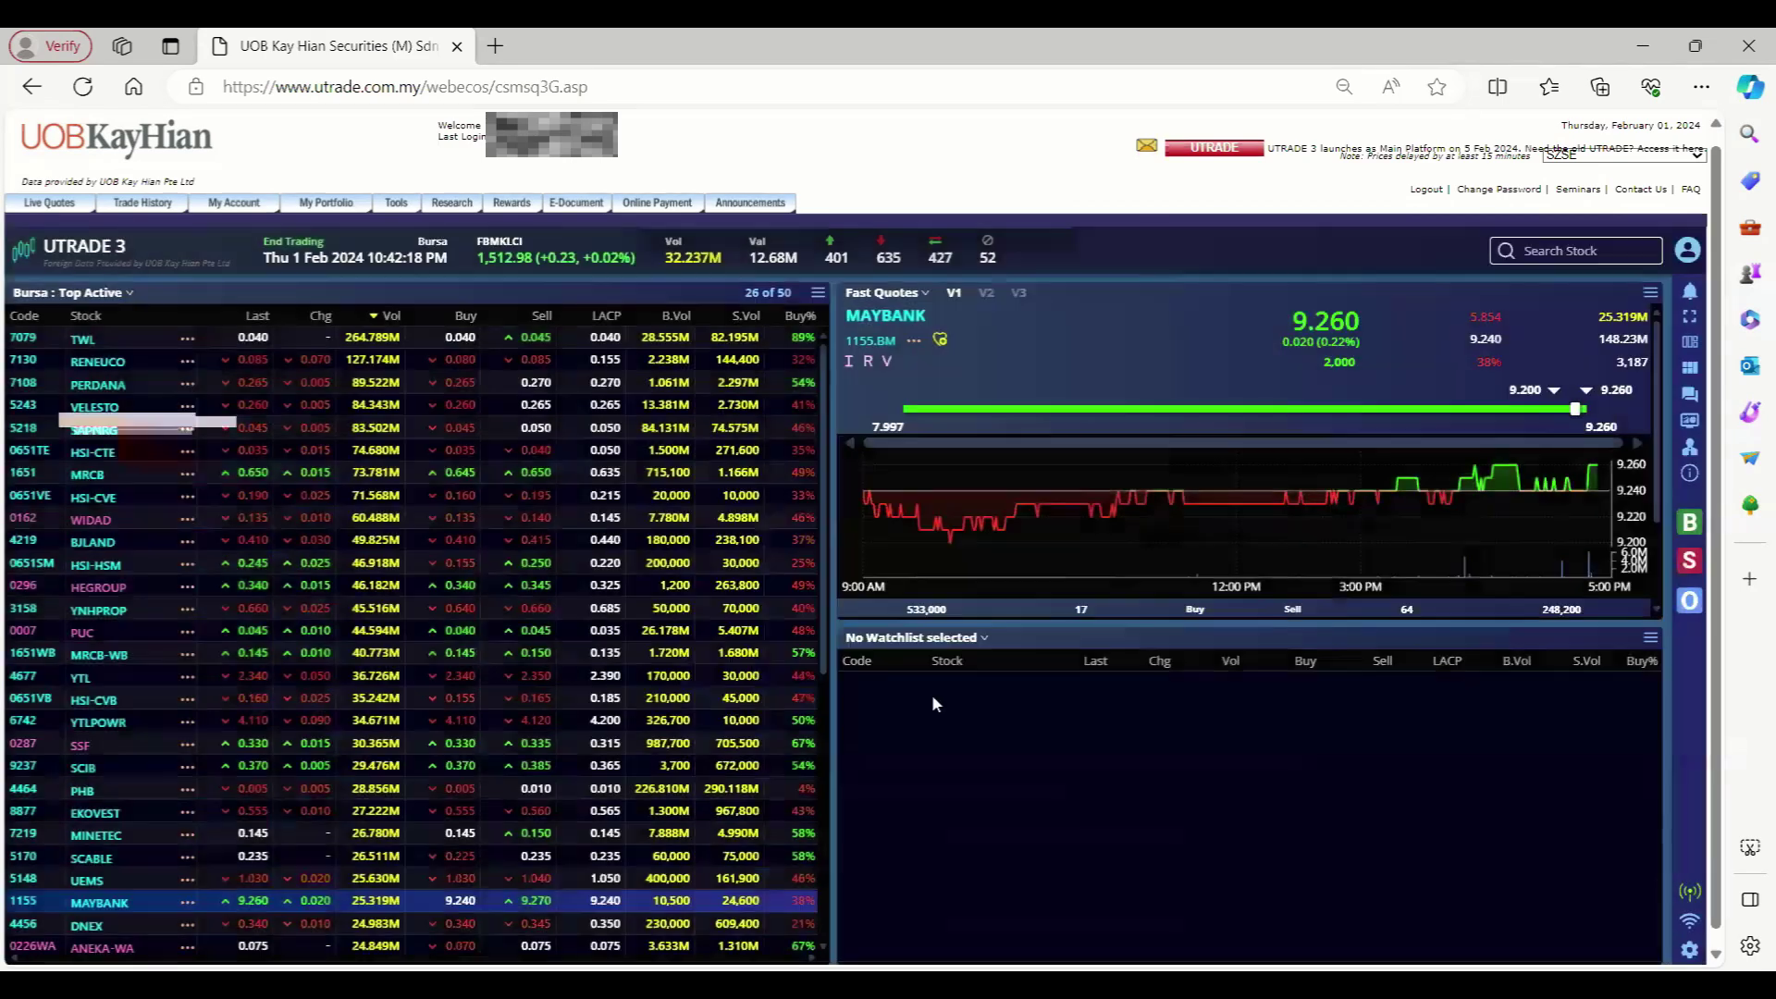
# Step: Display the favourite watchlist in the lower right pane
pyautogui.click(1651, 639)
pyautogui.moveTo(1632, 780)
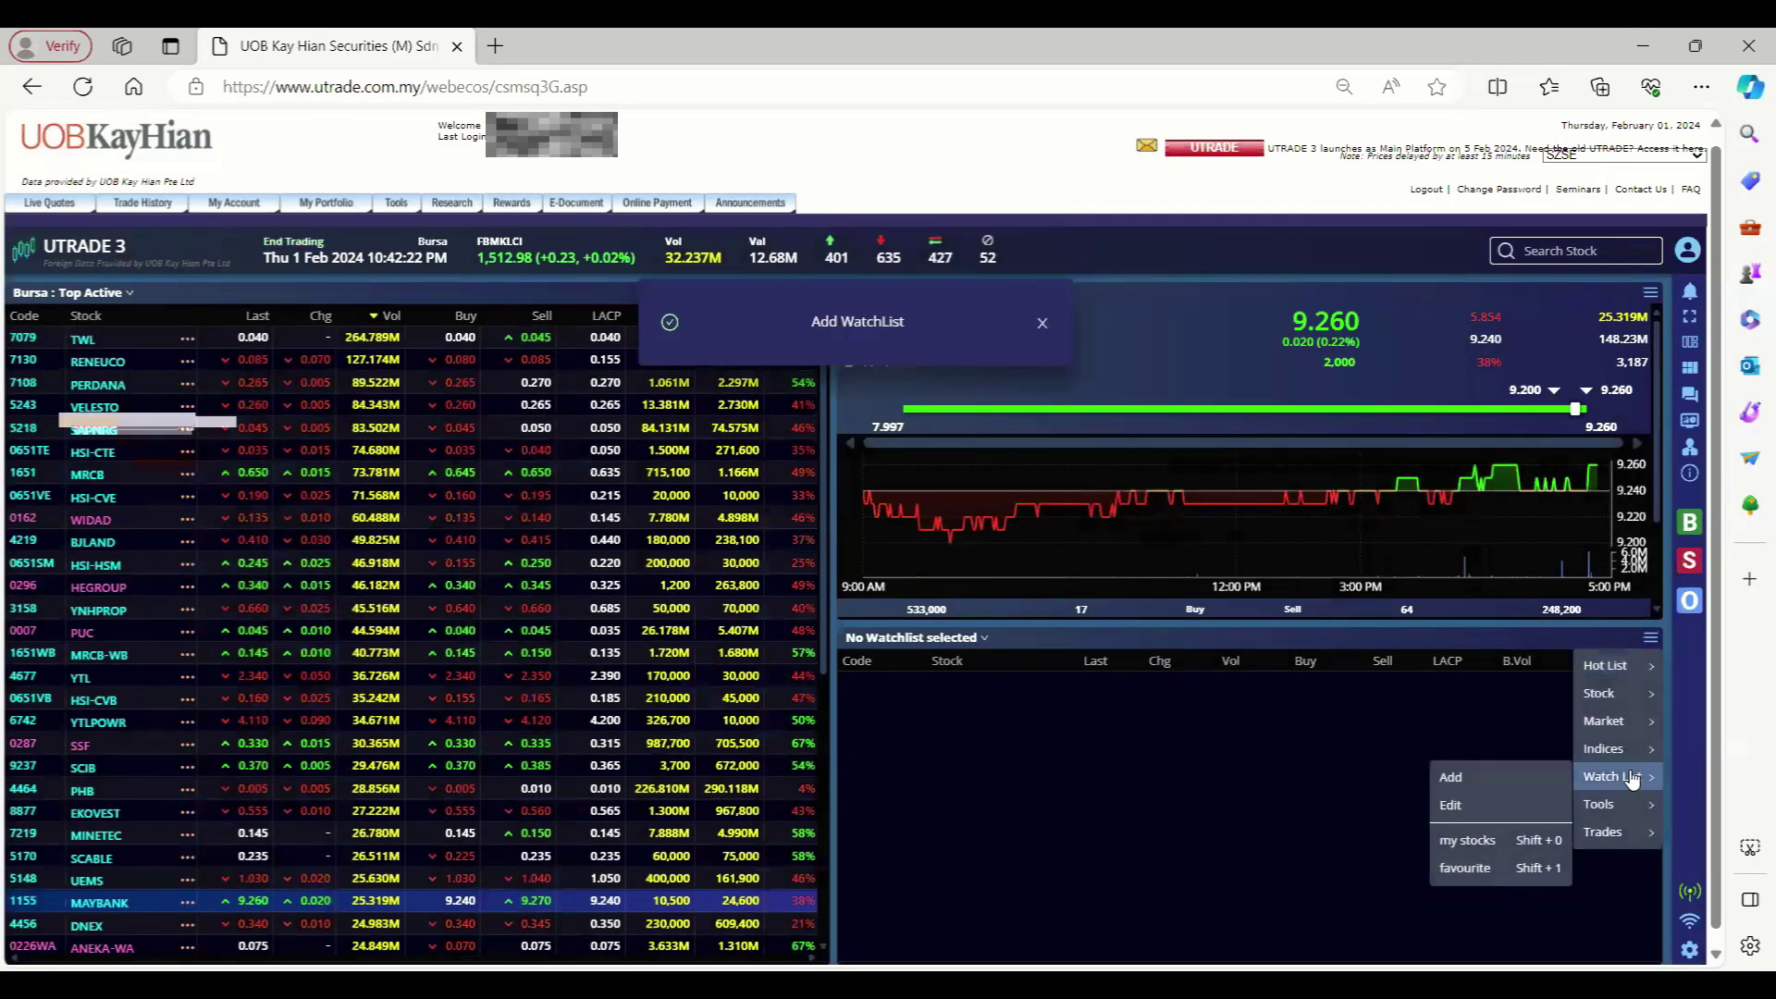
pyautogui.click(1510, 867)
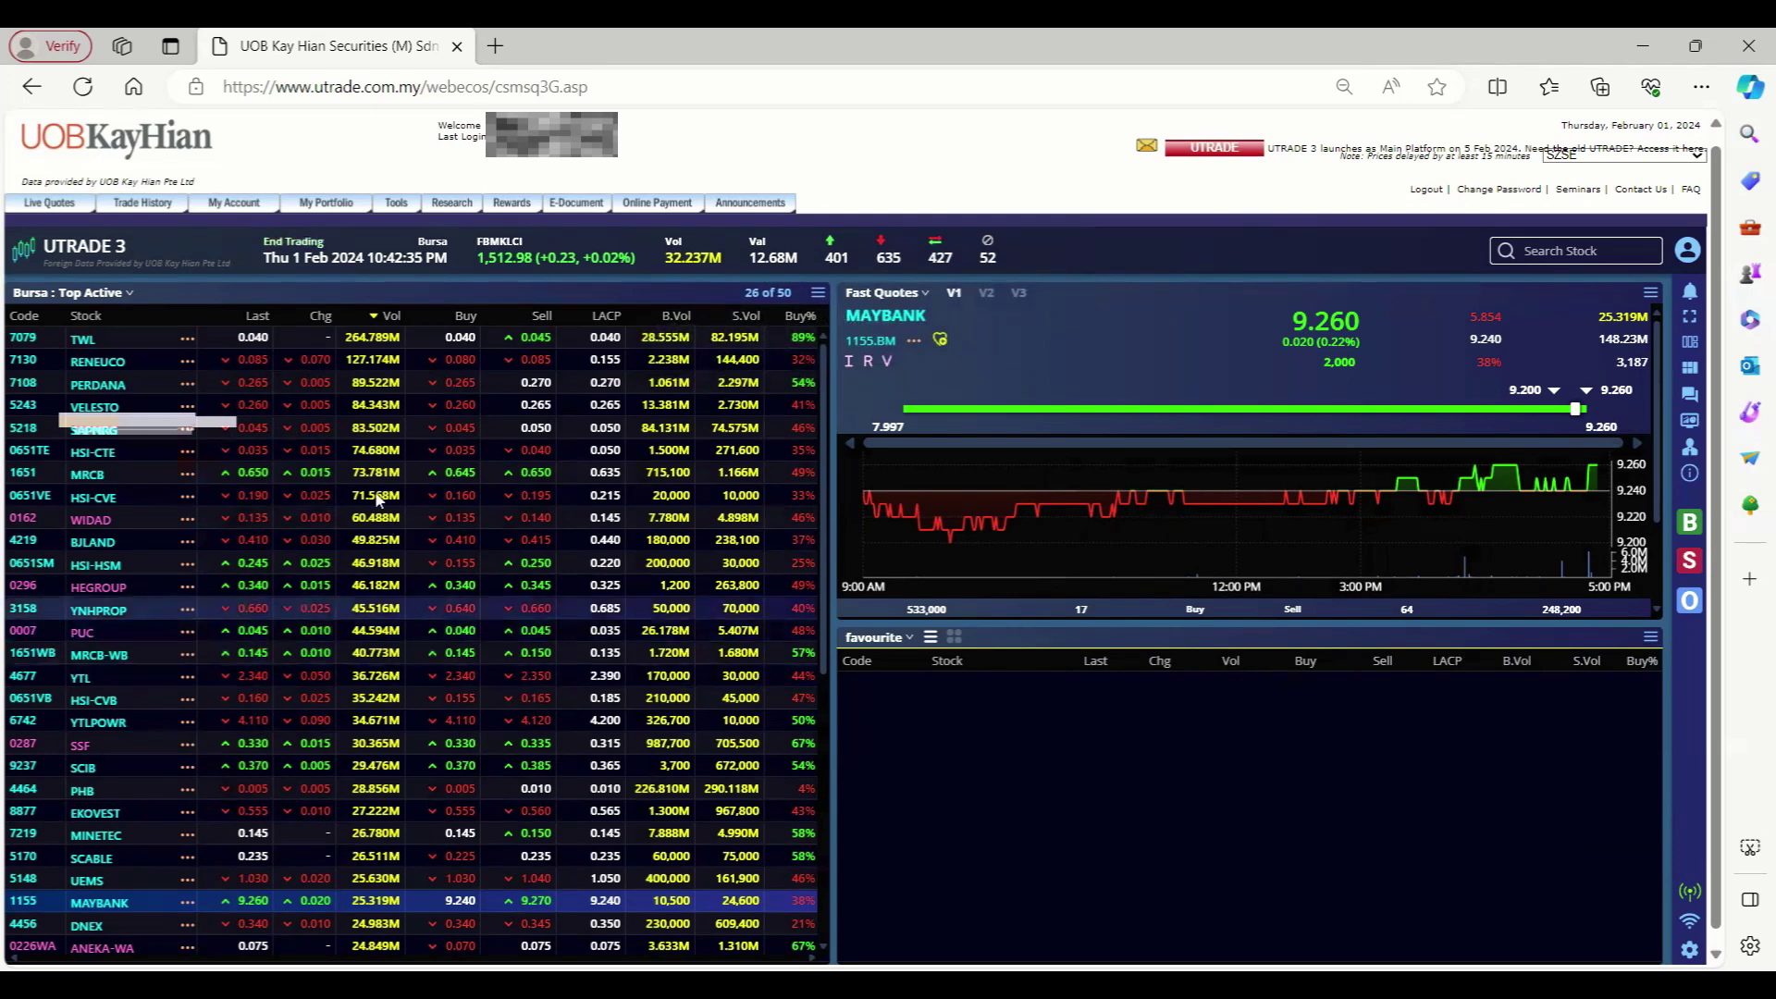
# Step: Add MRCB to the favourite watchlist from its row actions
pyautogui.click(188, 474)
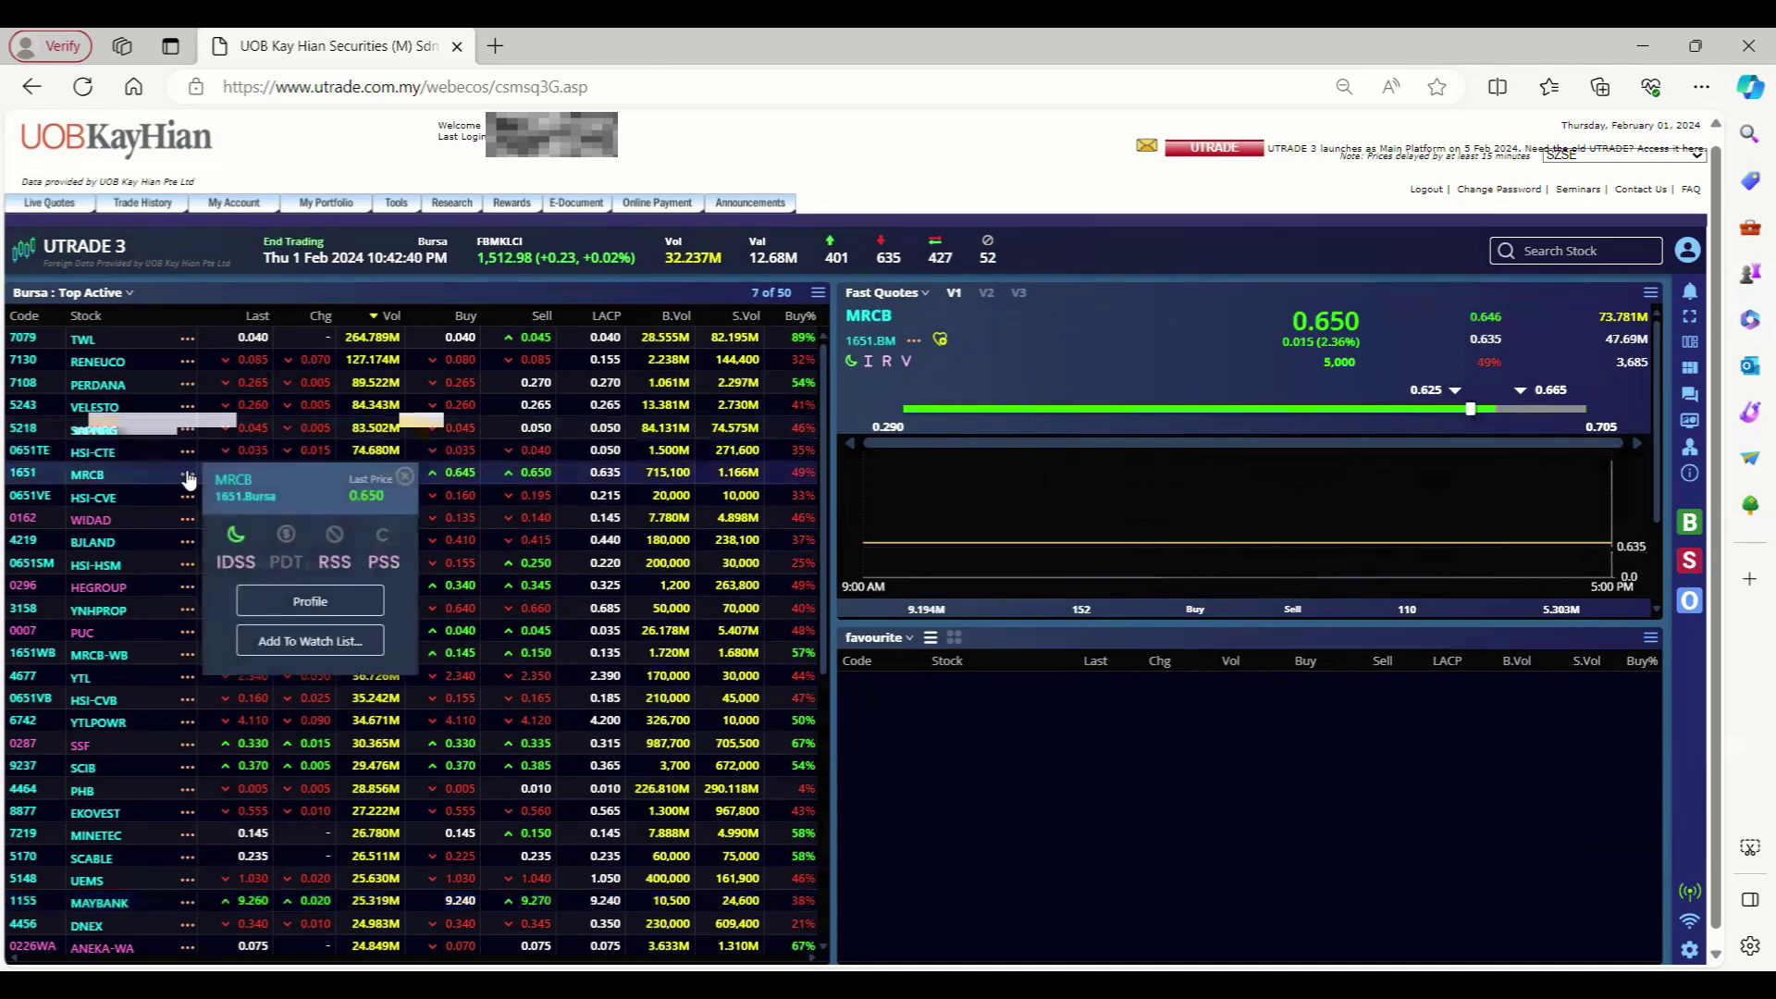
pyautogui.click(318, 640)
pyautogui.click(318, 594)
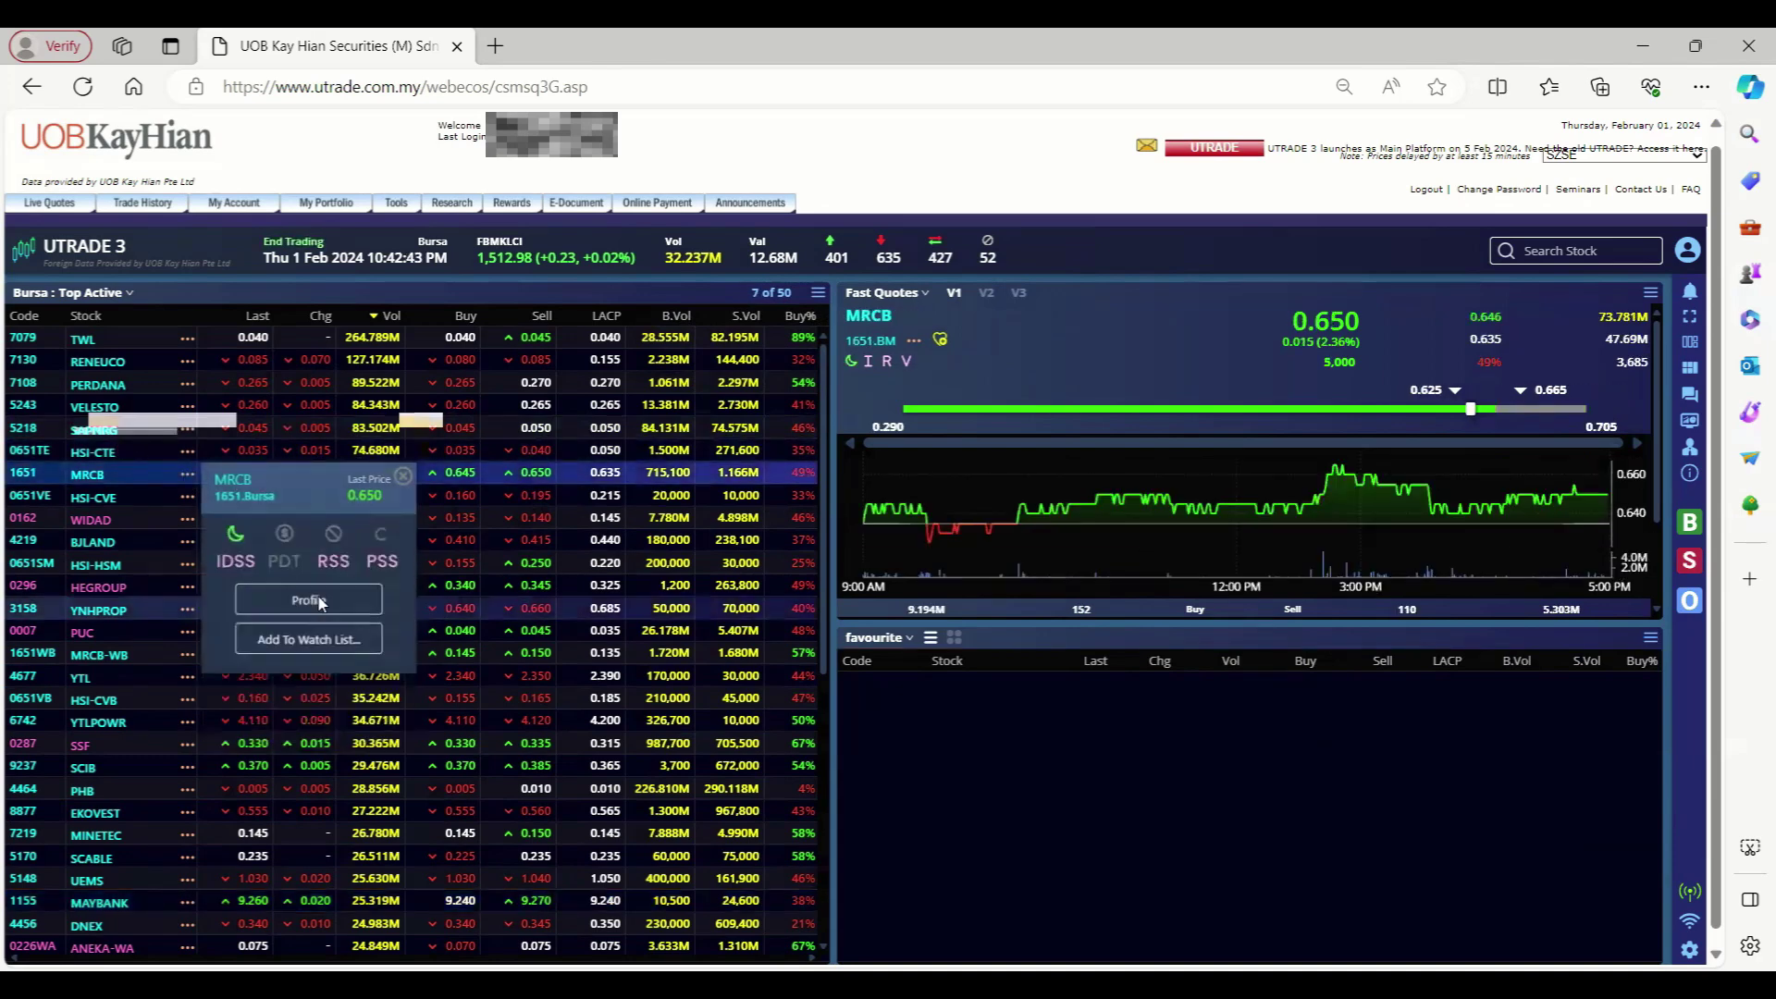
# Step: Add MAYBANK to the favourite watchlist using the heart icon
pyautogui.click(665, 901)
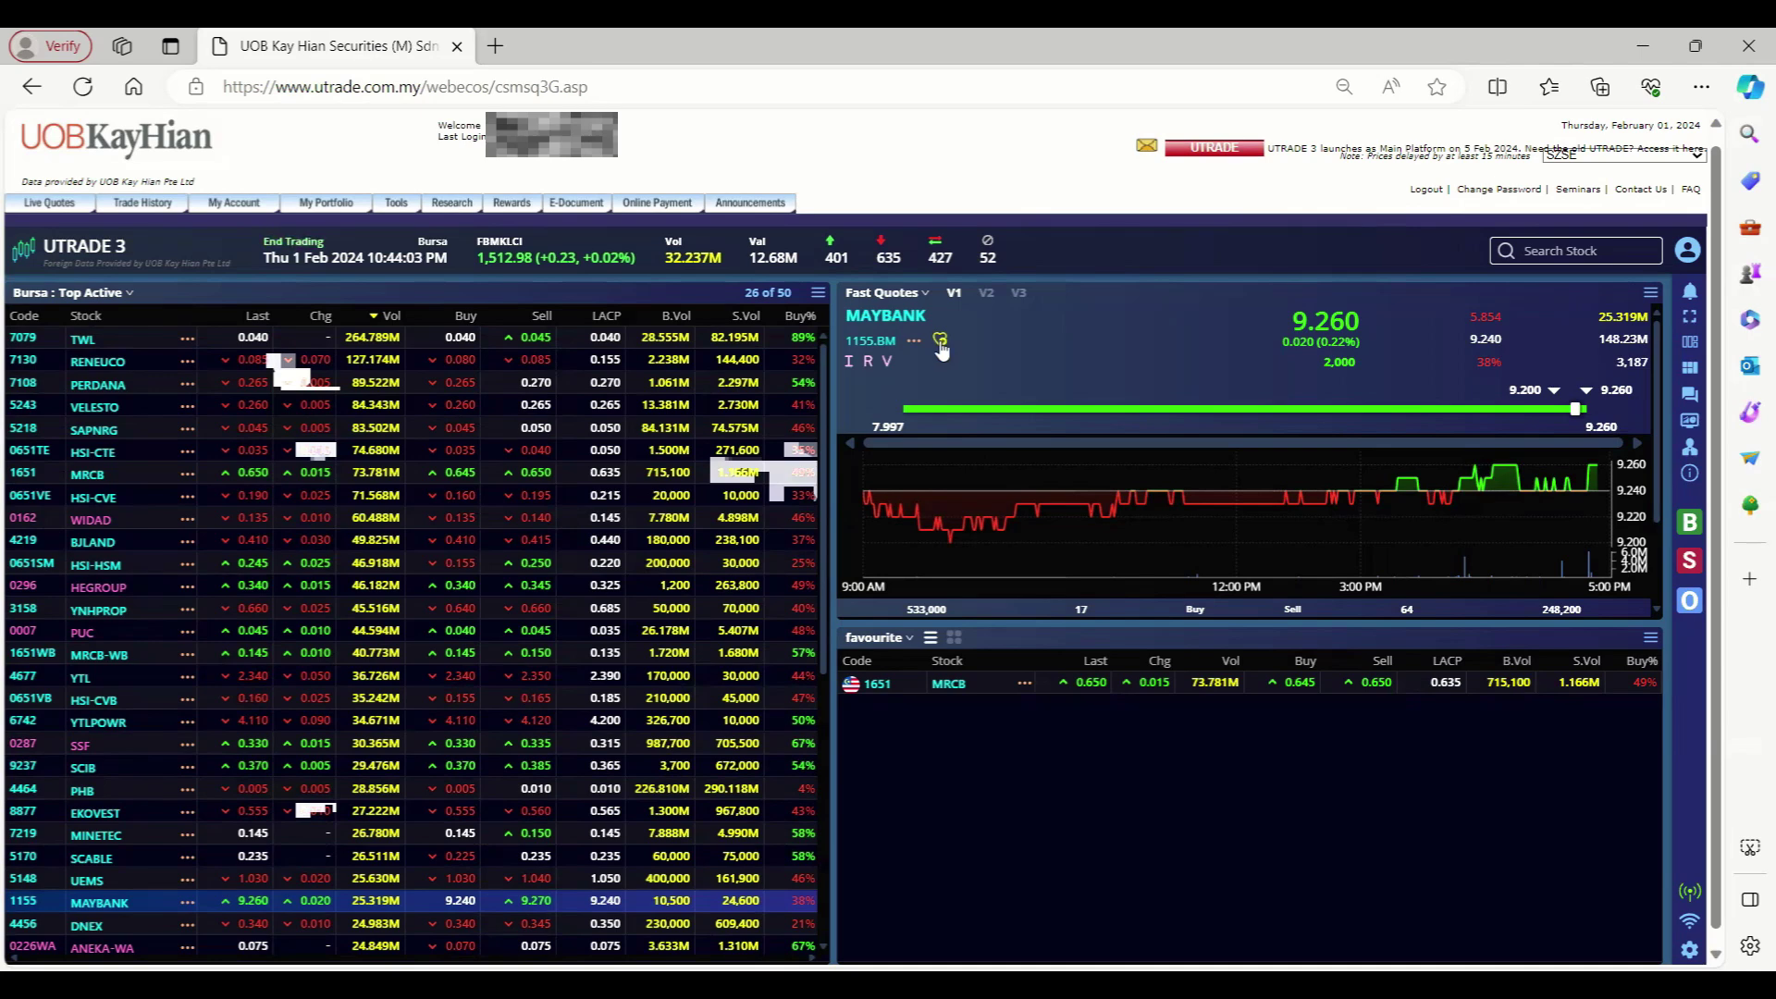
pyautogui.click(941, 343)
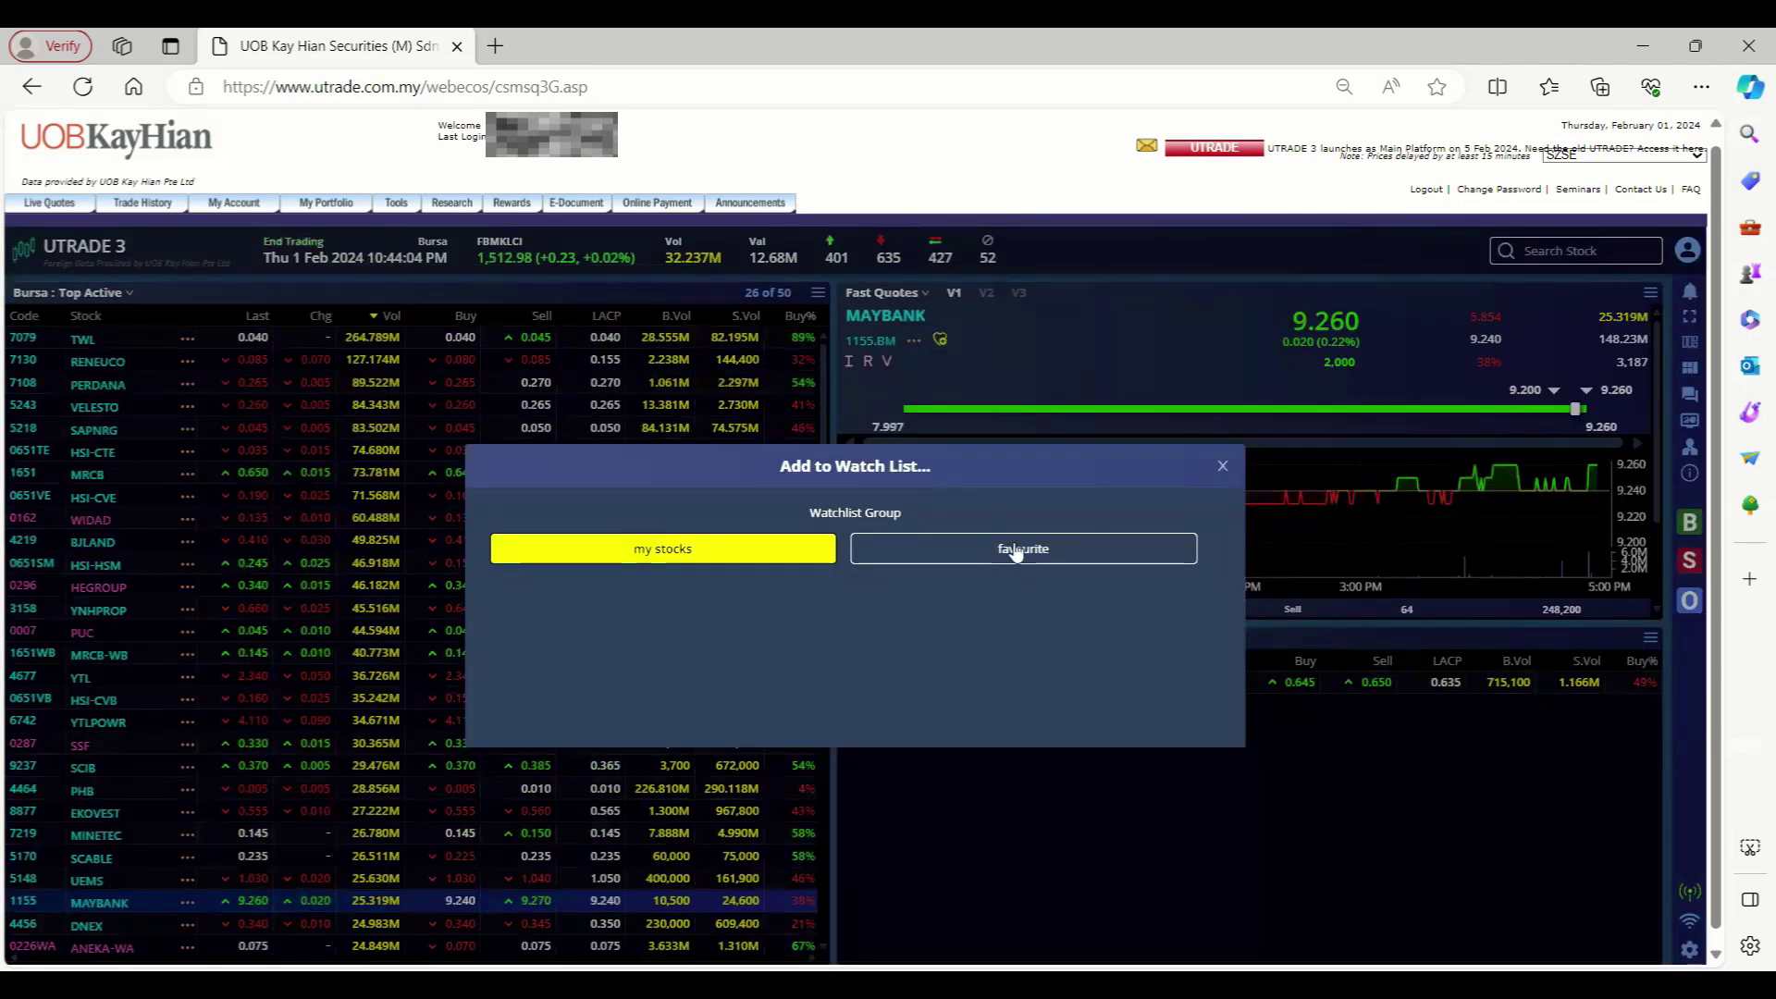
pyautogui.click(1016, 550)
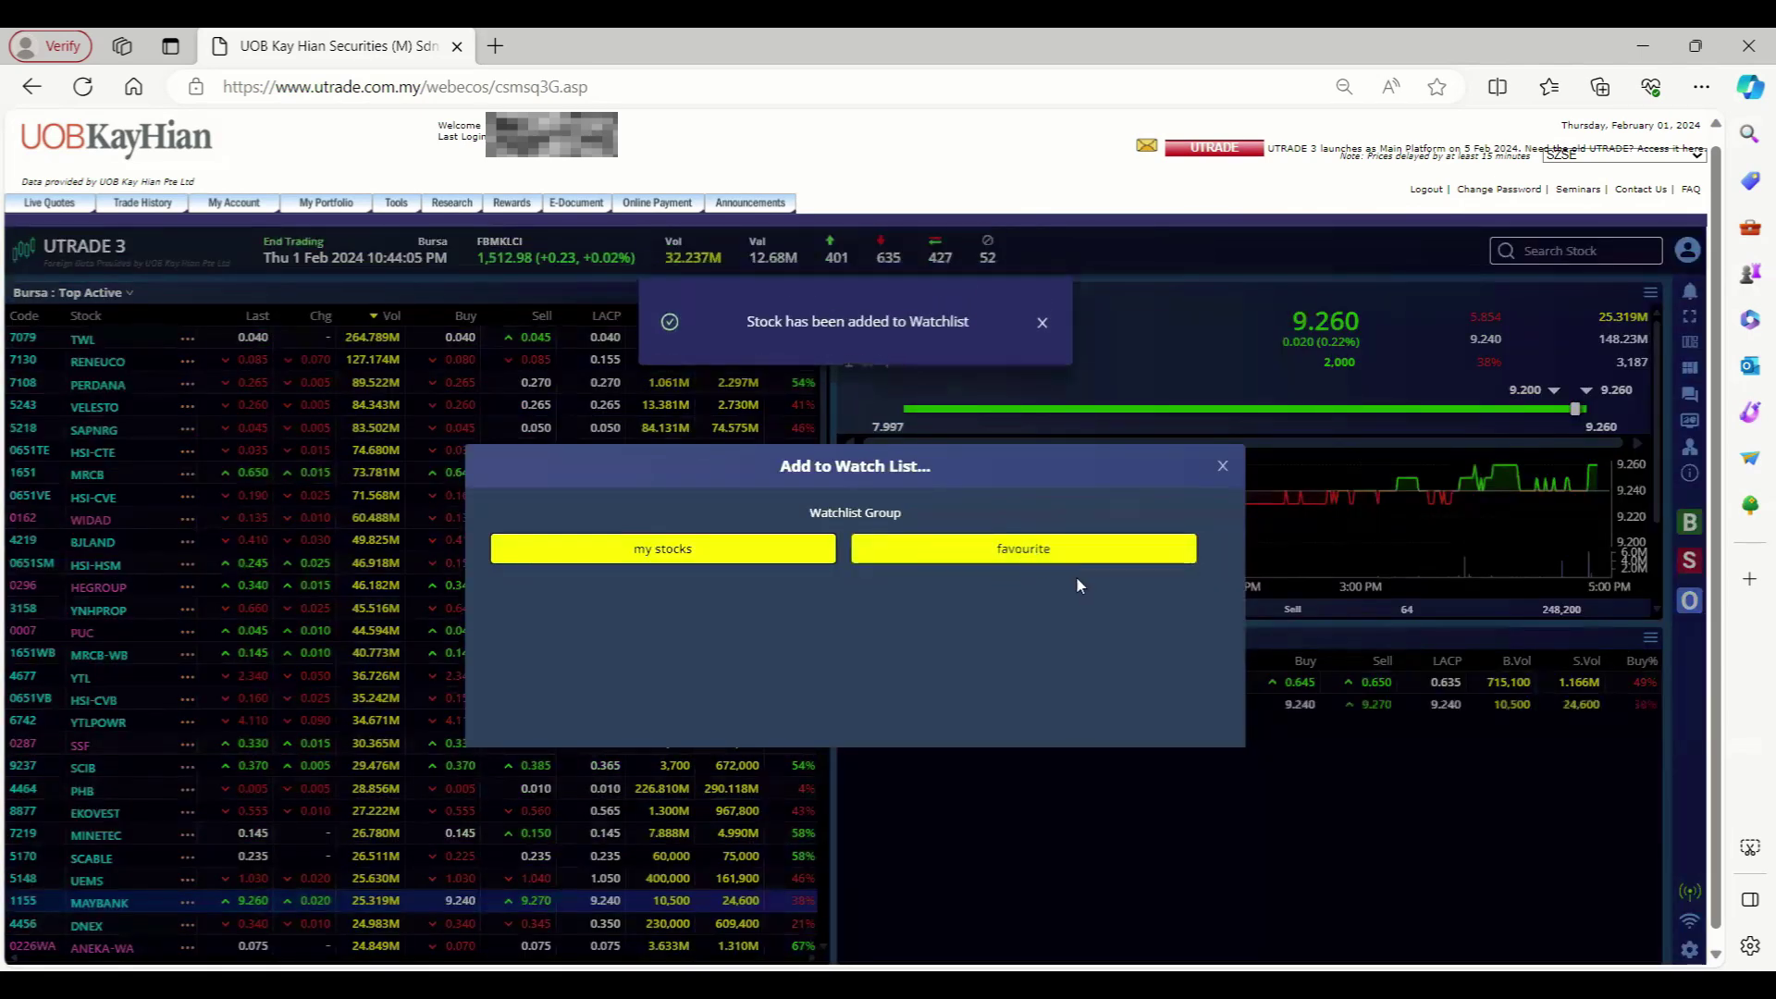
pyautogui.click(1222, 467)
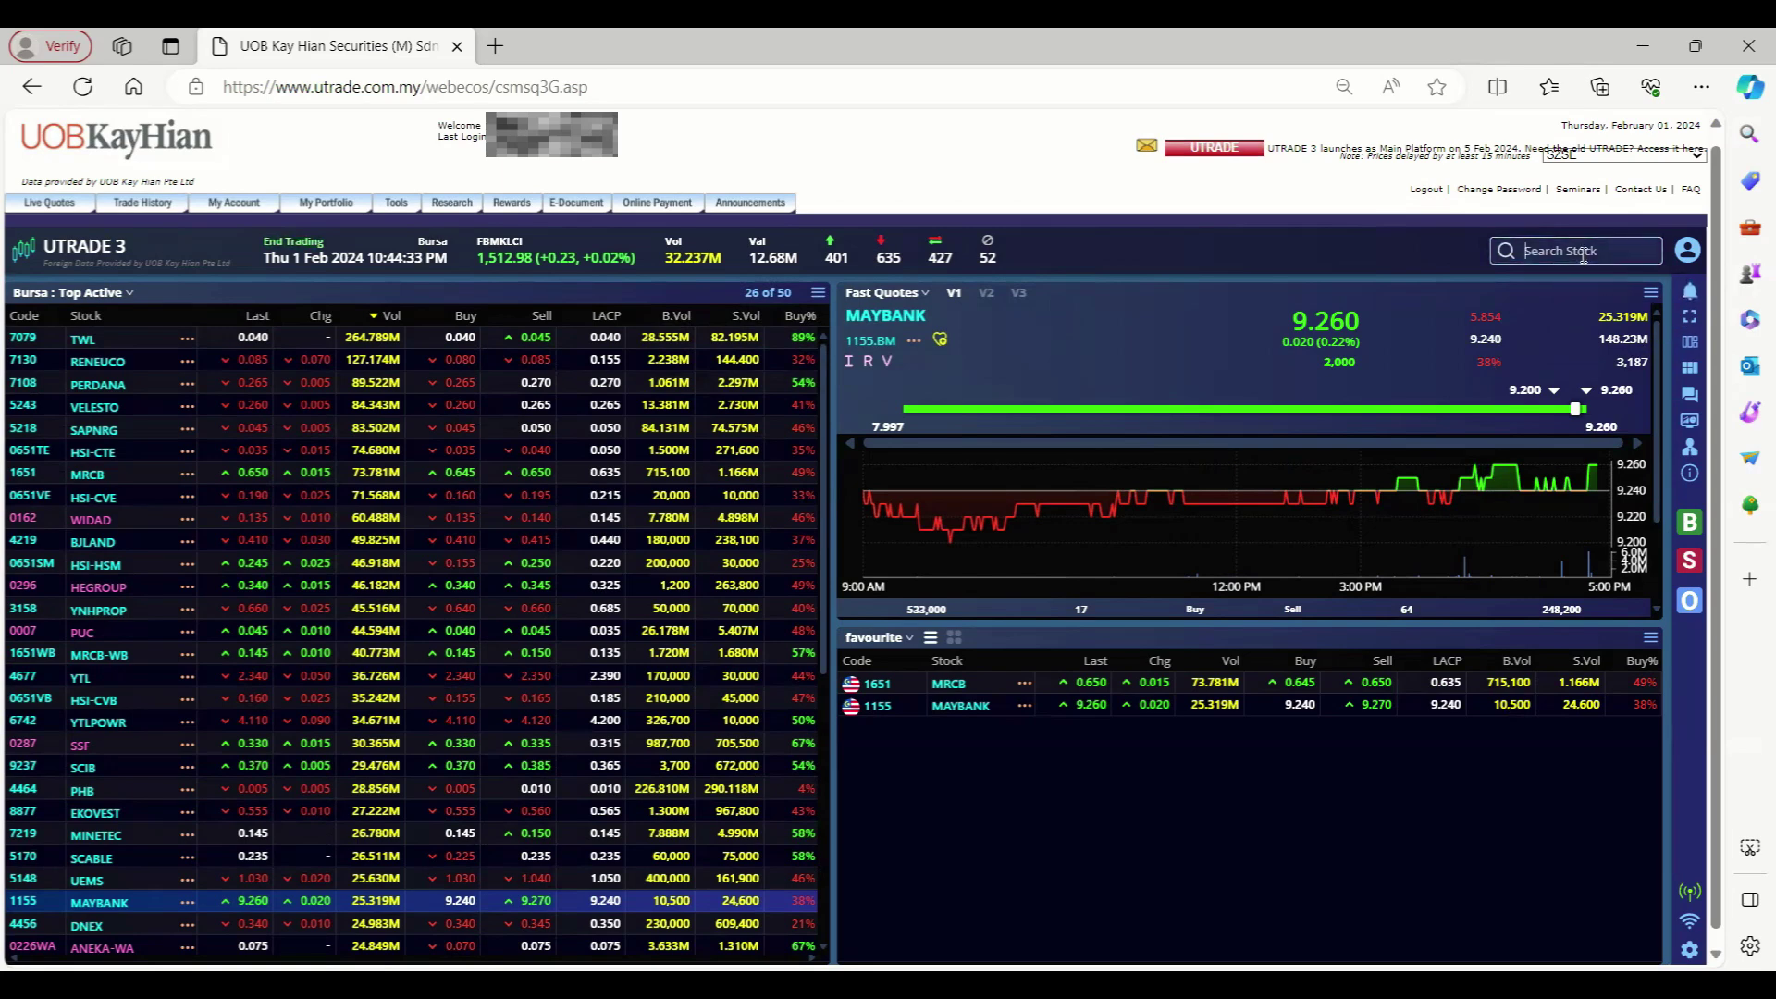
# Step: Search 'cimb' and add CIMB and CIMB-C1H to the favourite watchlist
pyautogui.write('cimb')
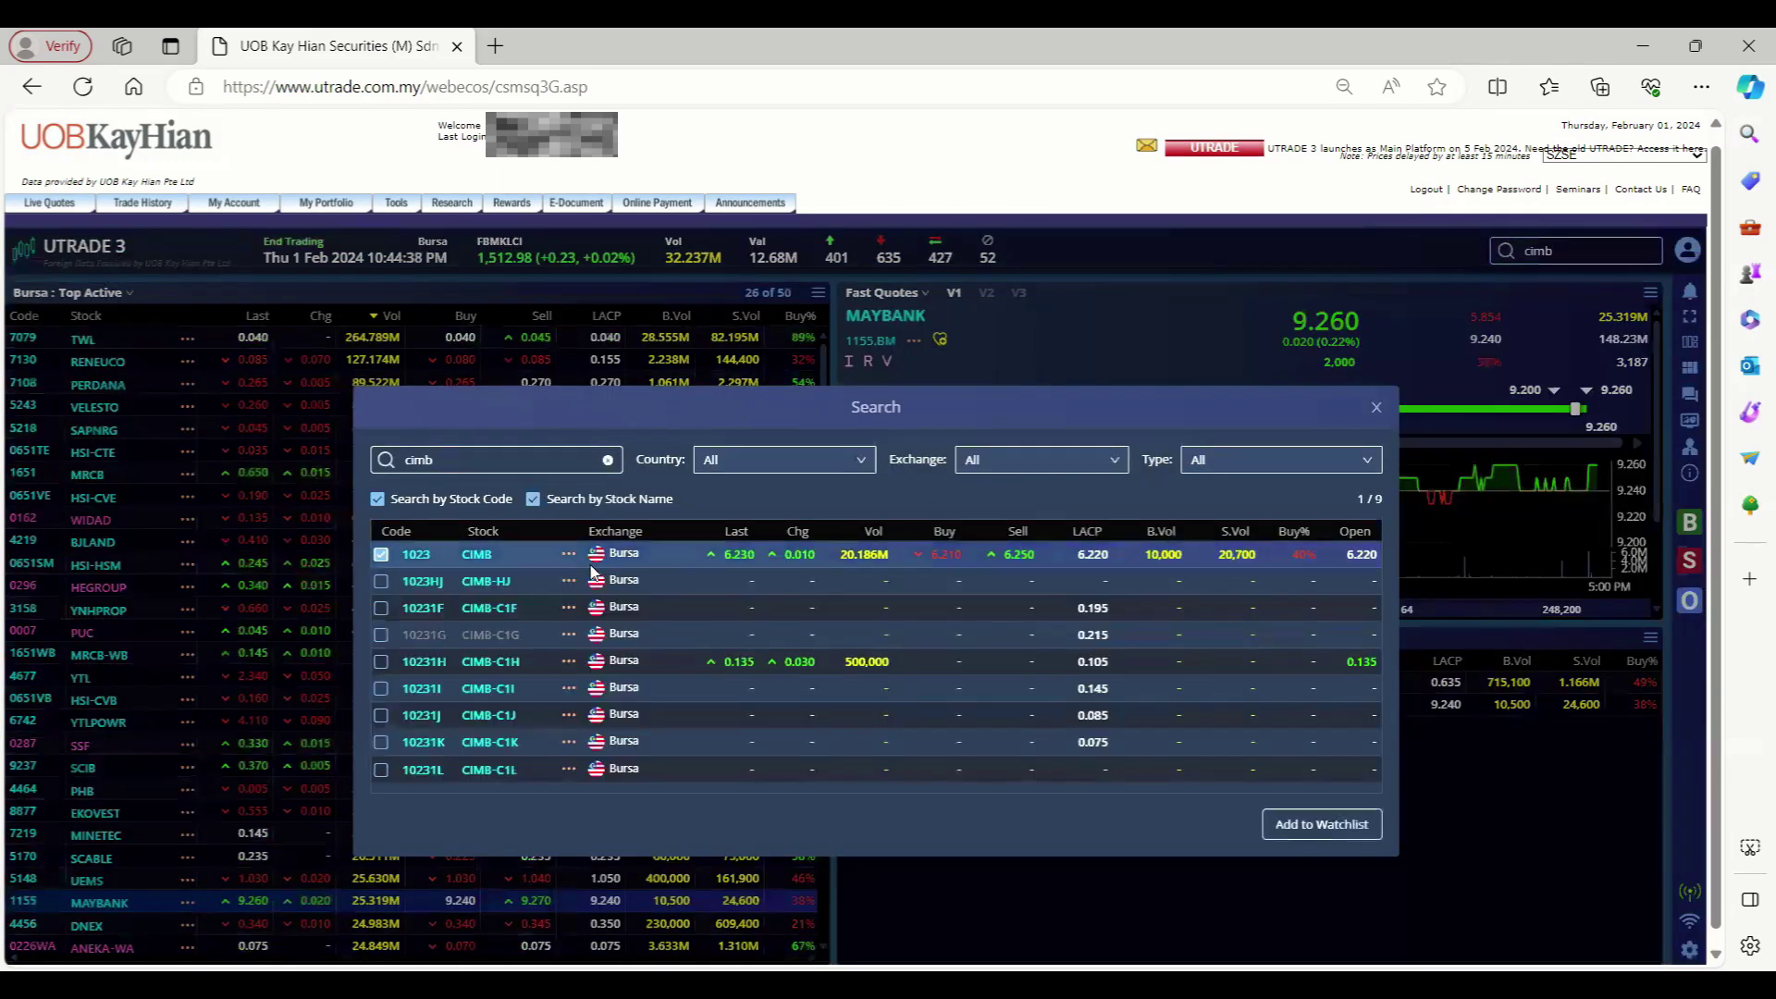
pyautogui.click(381, 554)
pyautogui.click(381, 554)
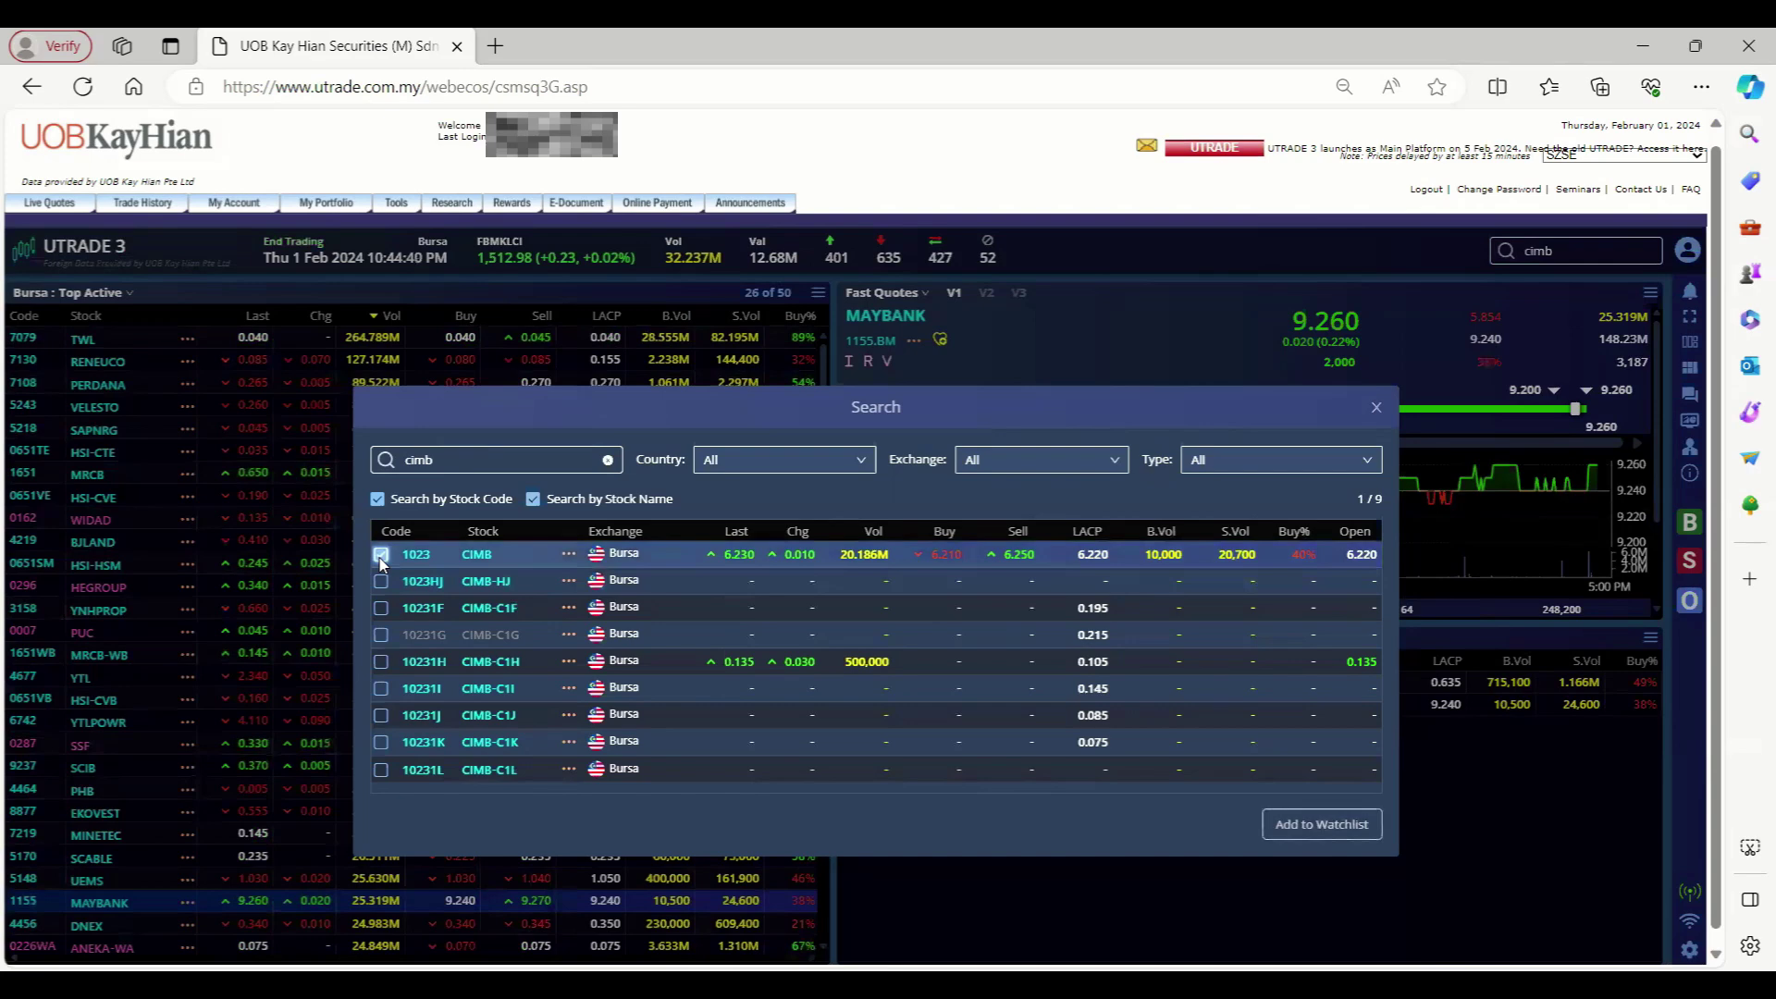
pyautogui.click(381, 662)
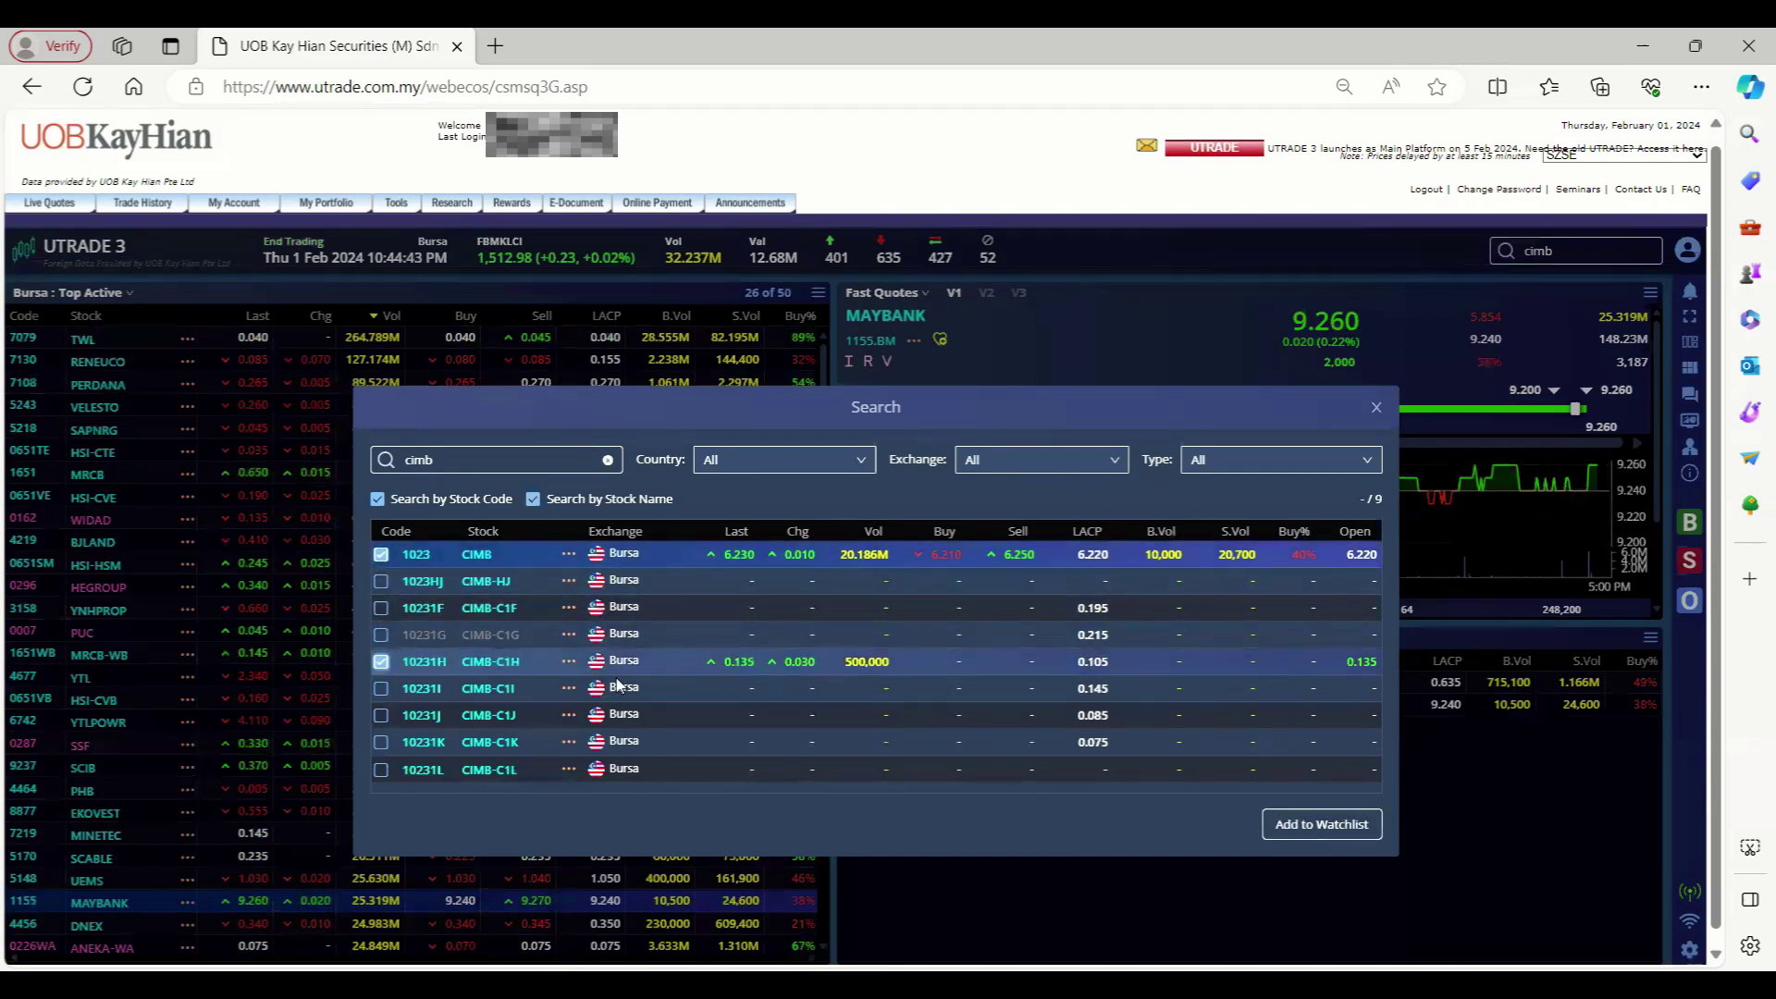
pyautogui.click(1347, 828)
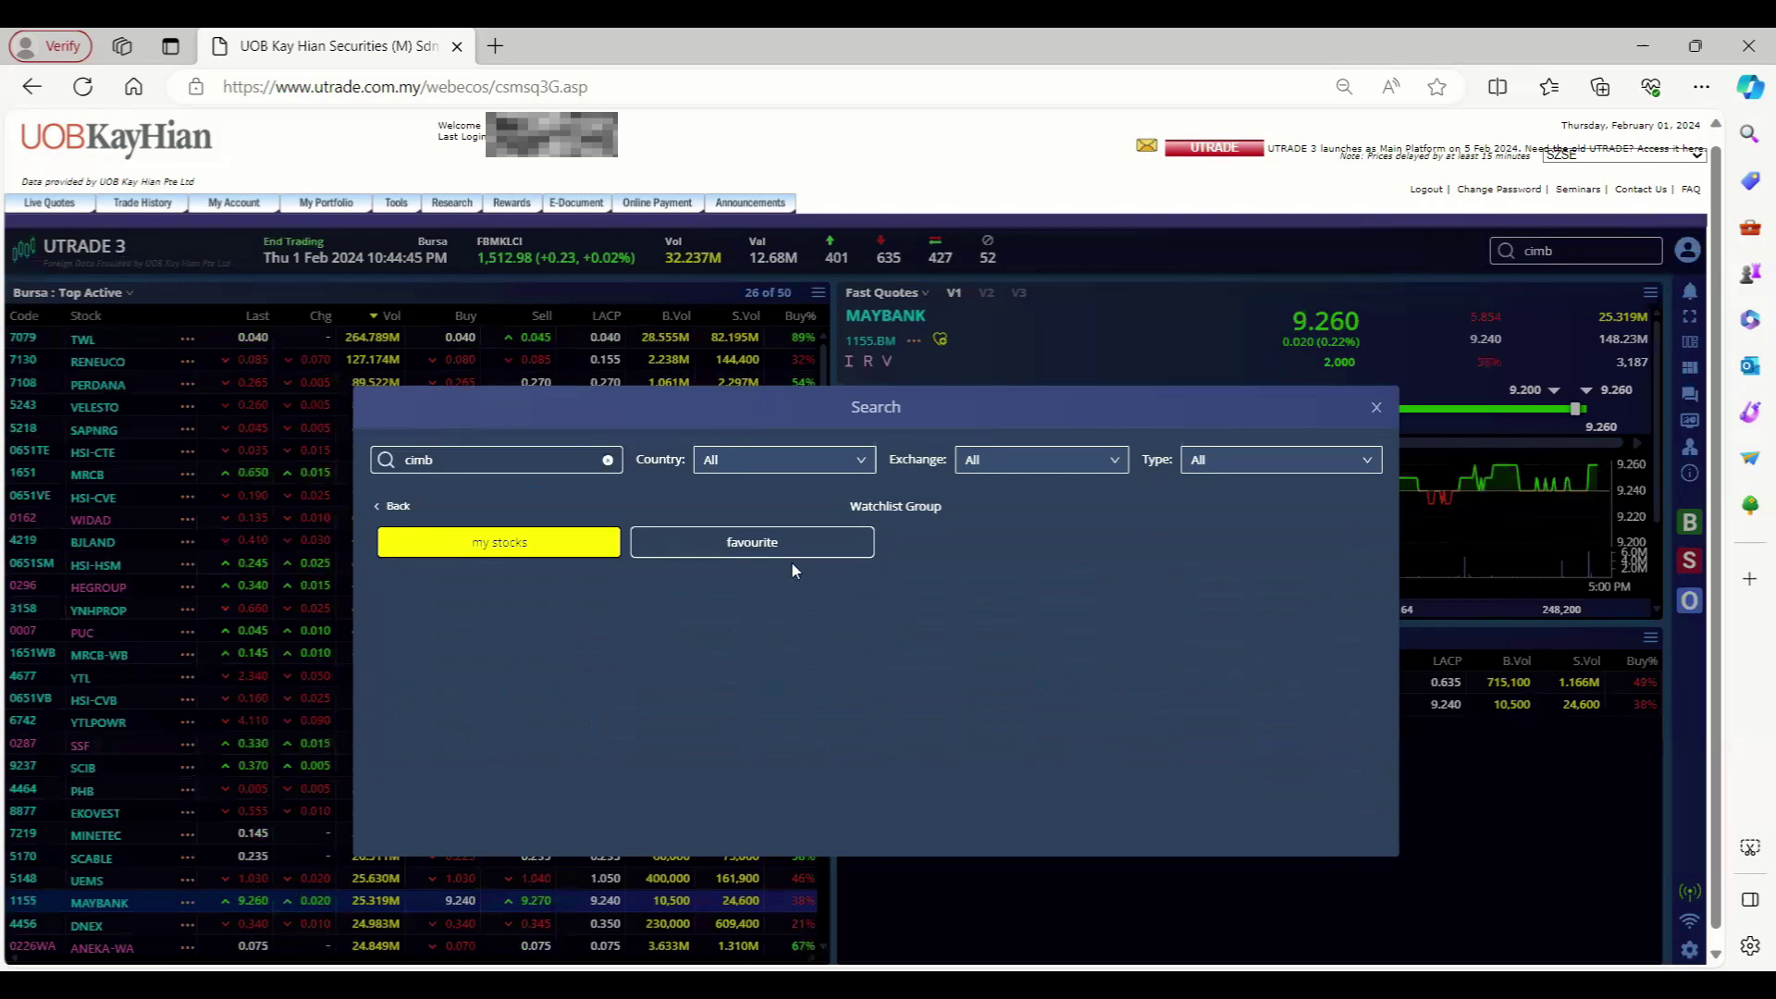
pyautogui.click(784, 551)
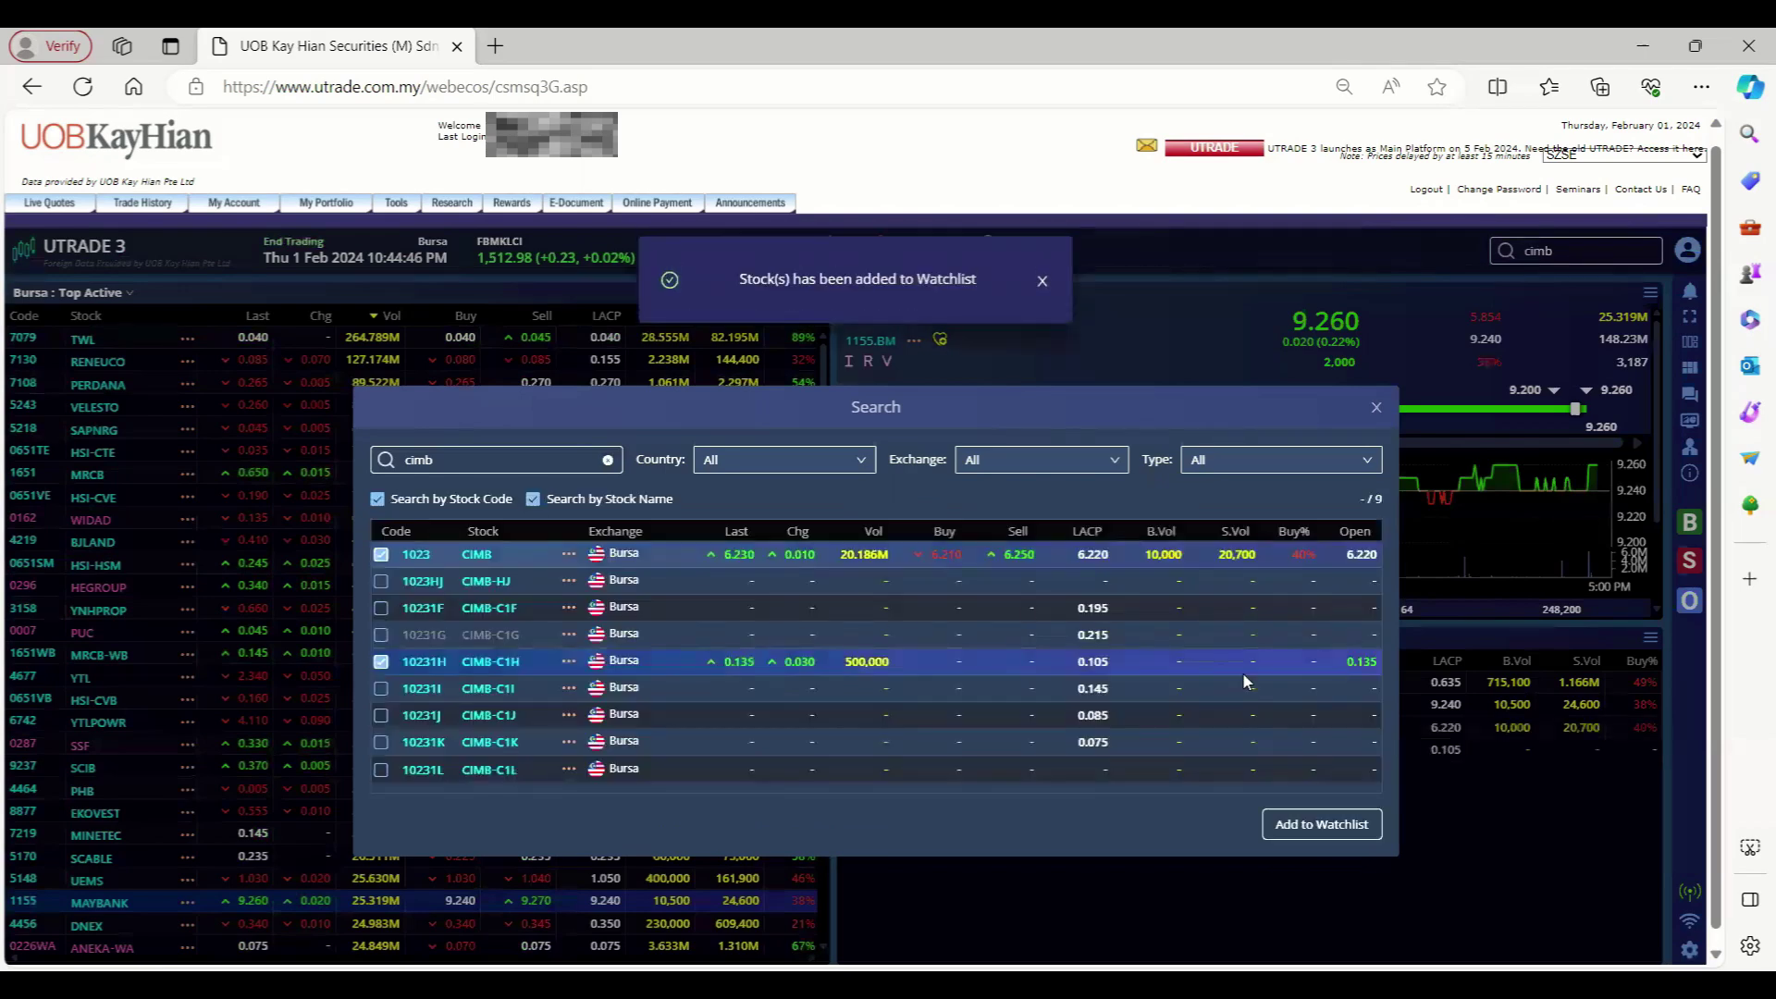
pyautogui.click(1376, 409)
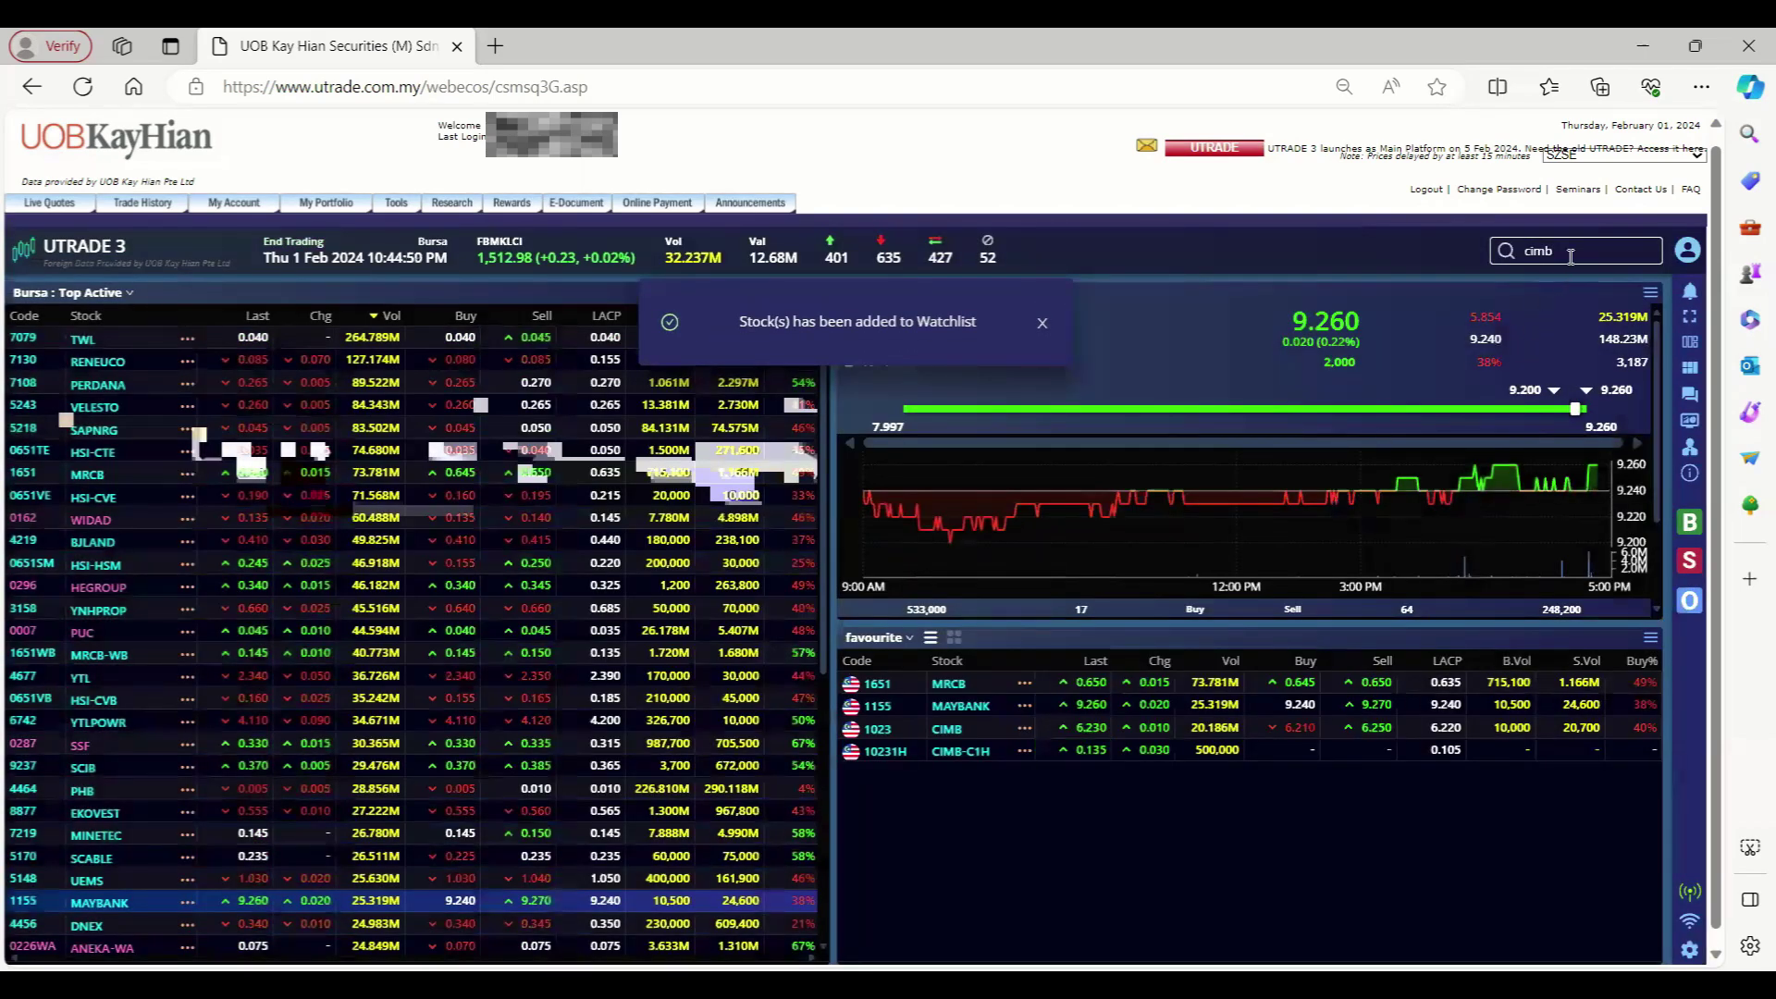
pyautogui.doubleClick(1523, 253)
# Step: Search 'aapl' and add Apple Inc (AAPL) to the favourite watchlist
pyautogui.write('aapl')
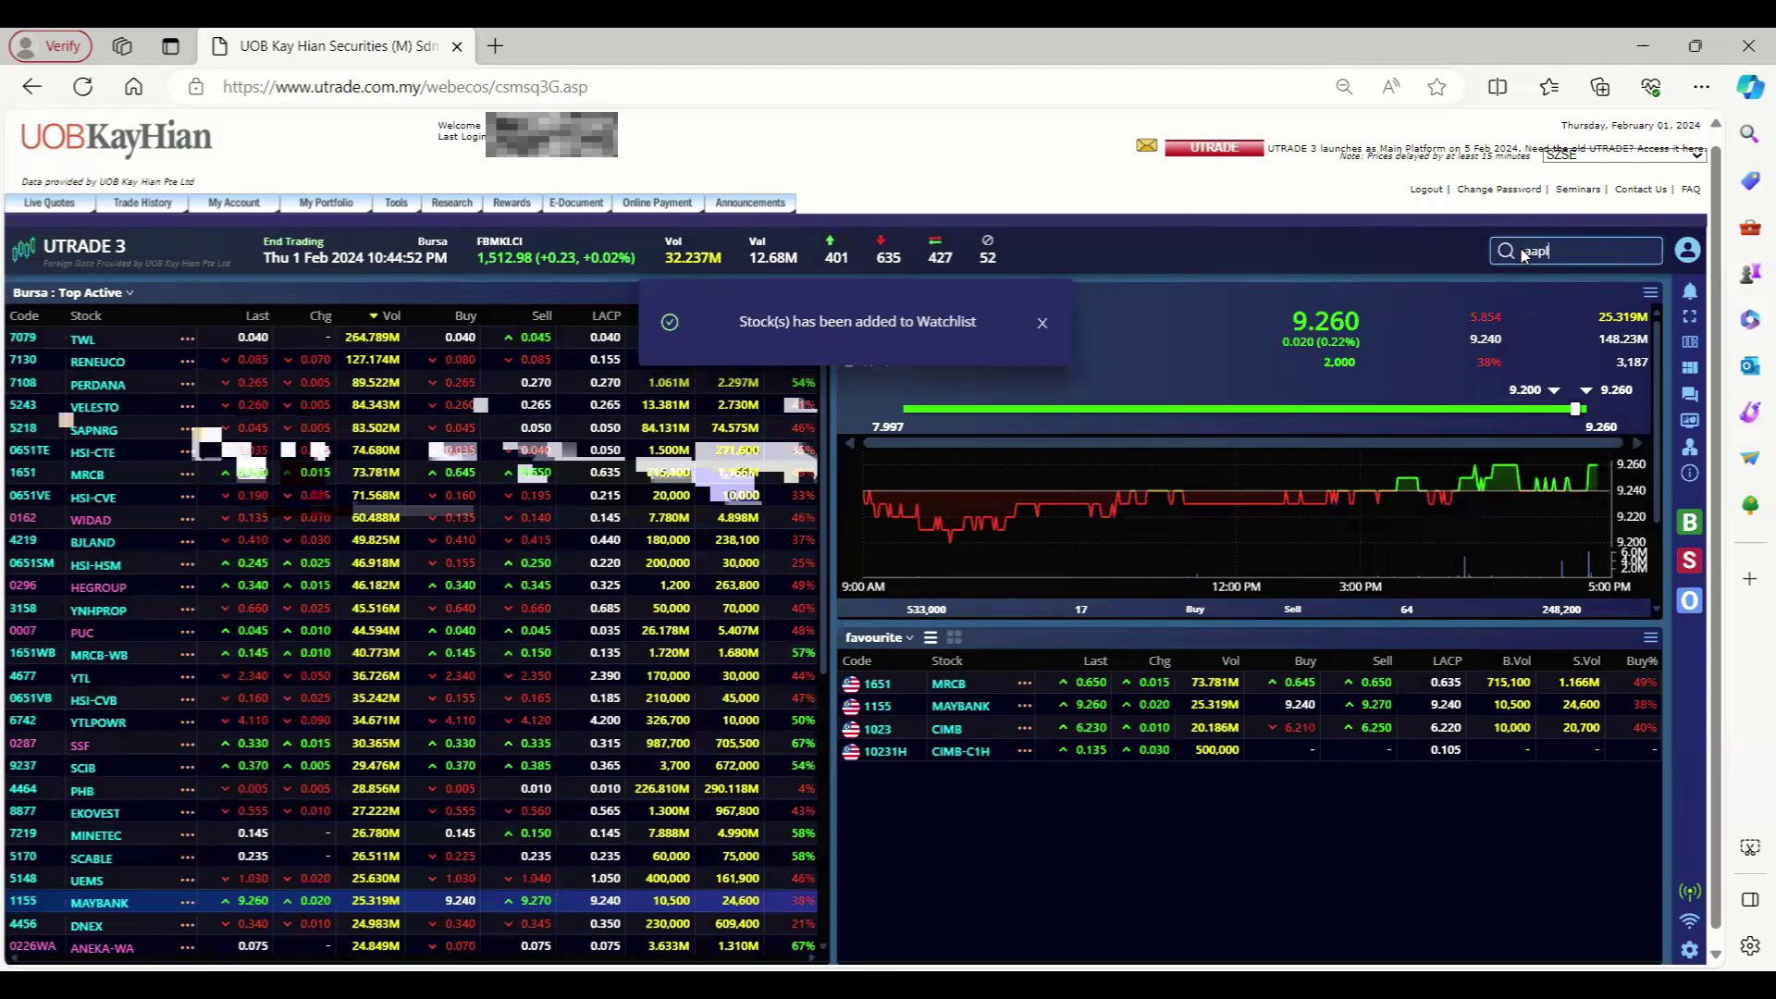
pyautogui.press('Return')
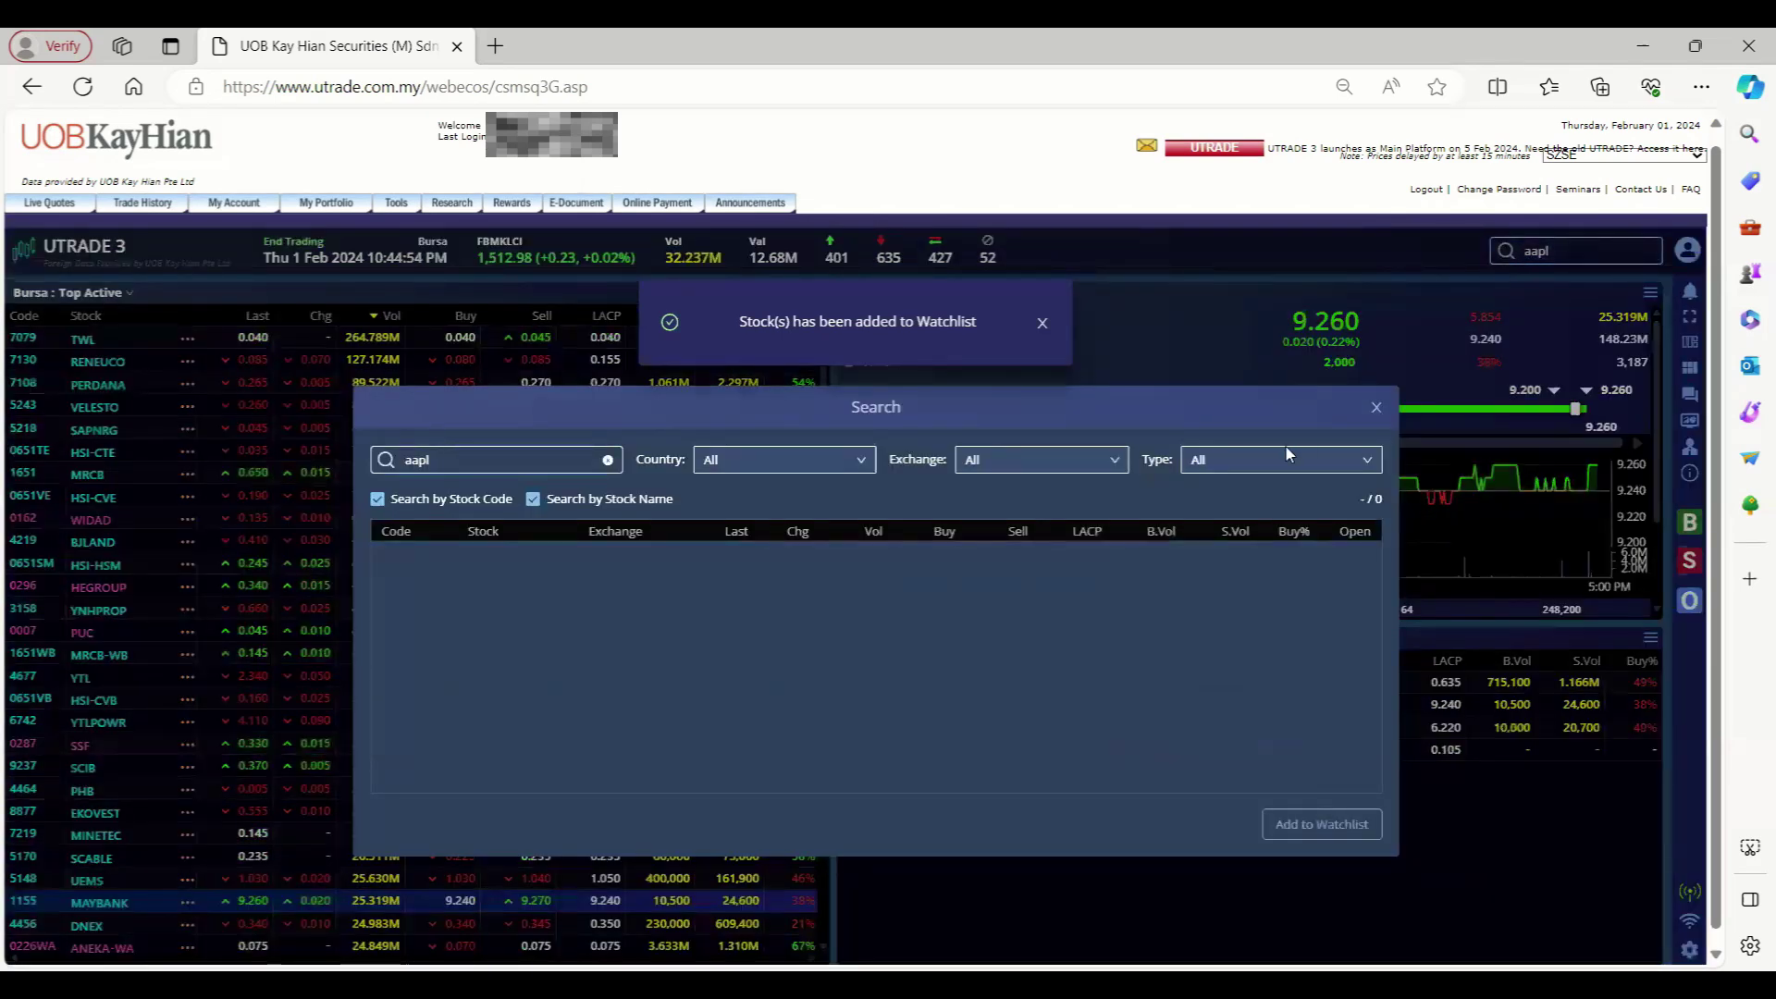
pyautogui.click(859, 557)
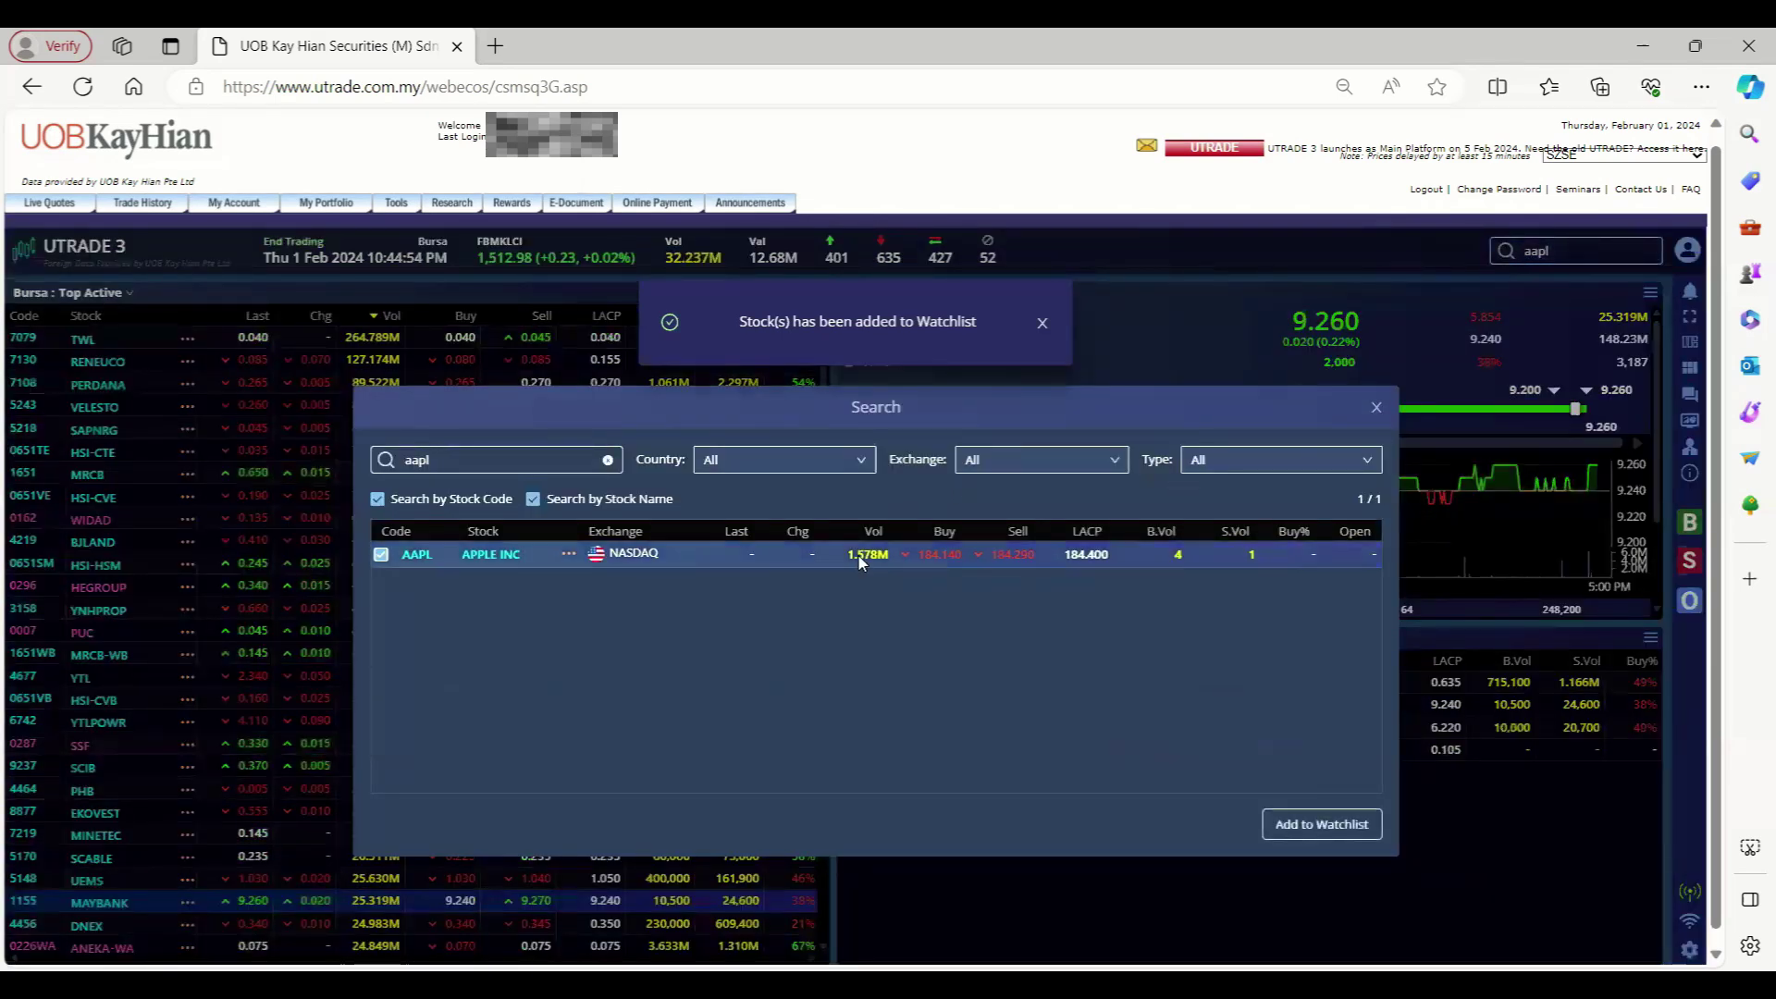
pyautogui.click(380, 554)
pyautogui.click(380, 554)
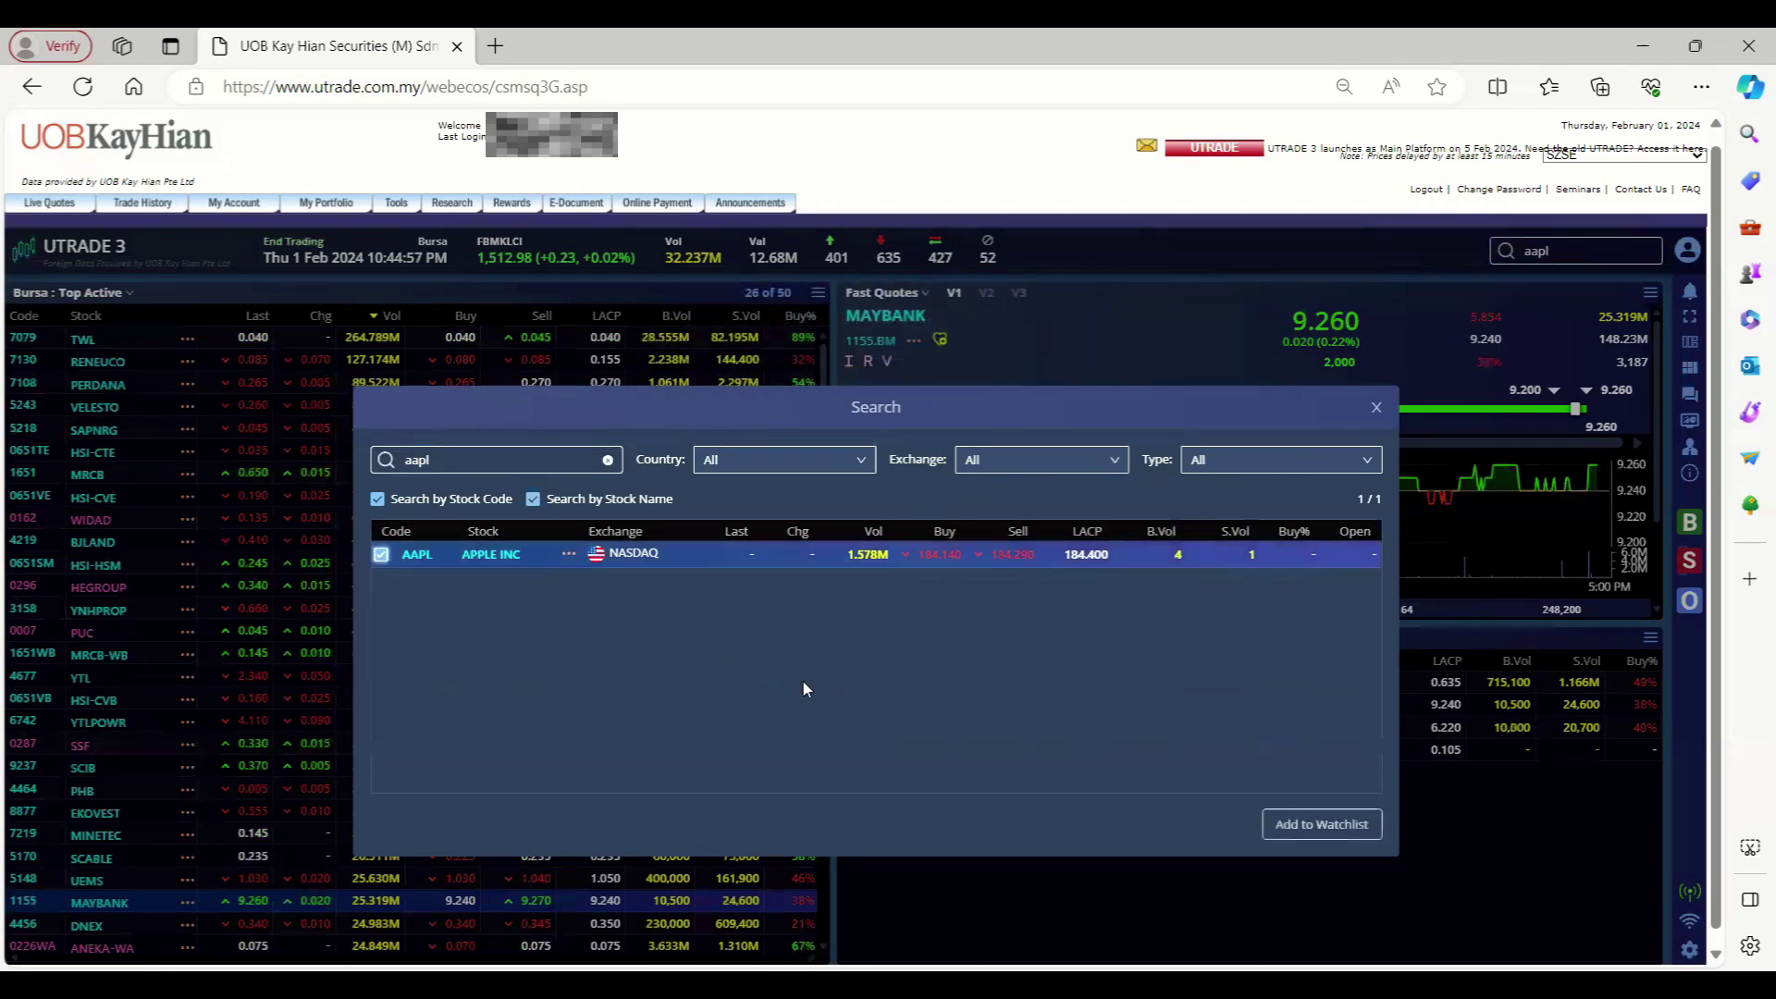
pyautogui.click(1281, 828)
pyautogui.click(811, 552)
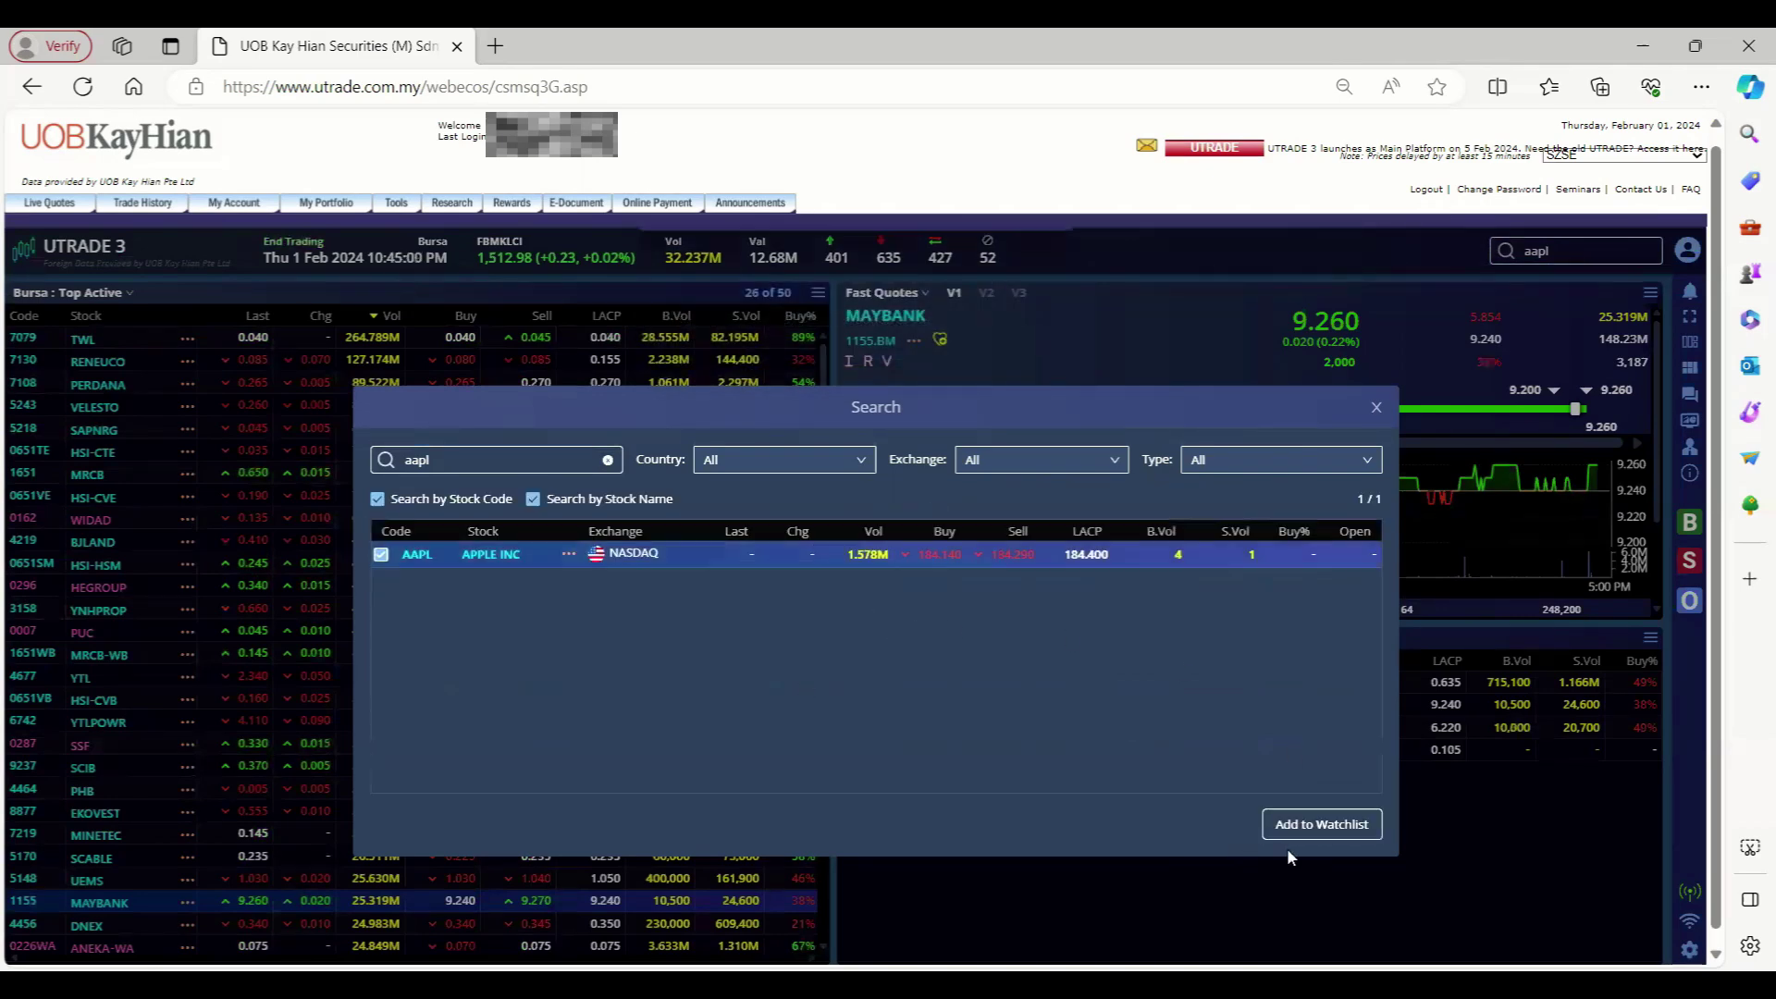
pyautogui.click(1317, 827)
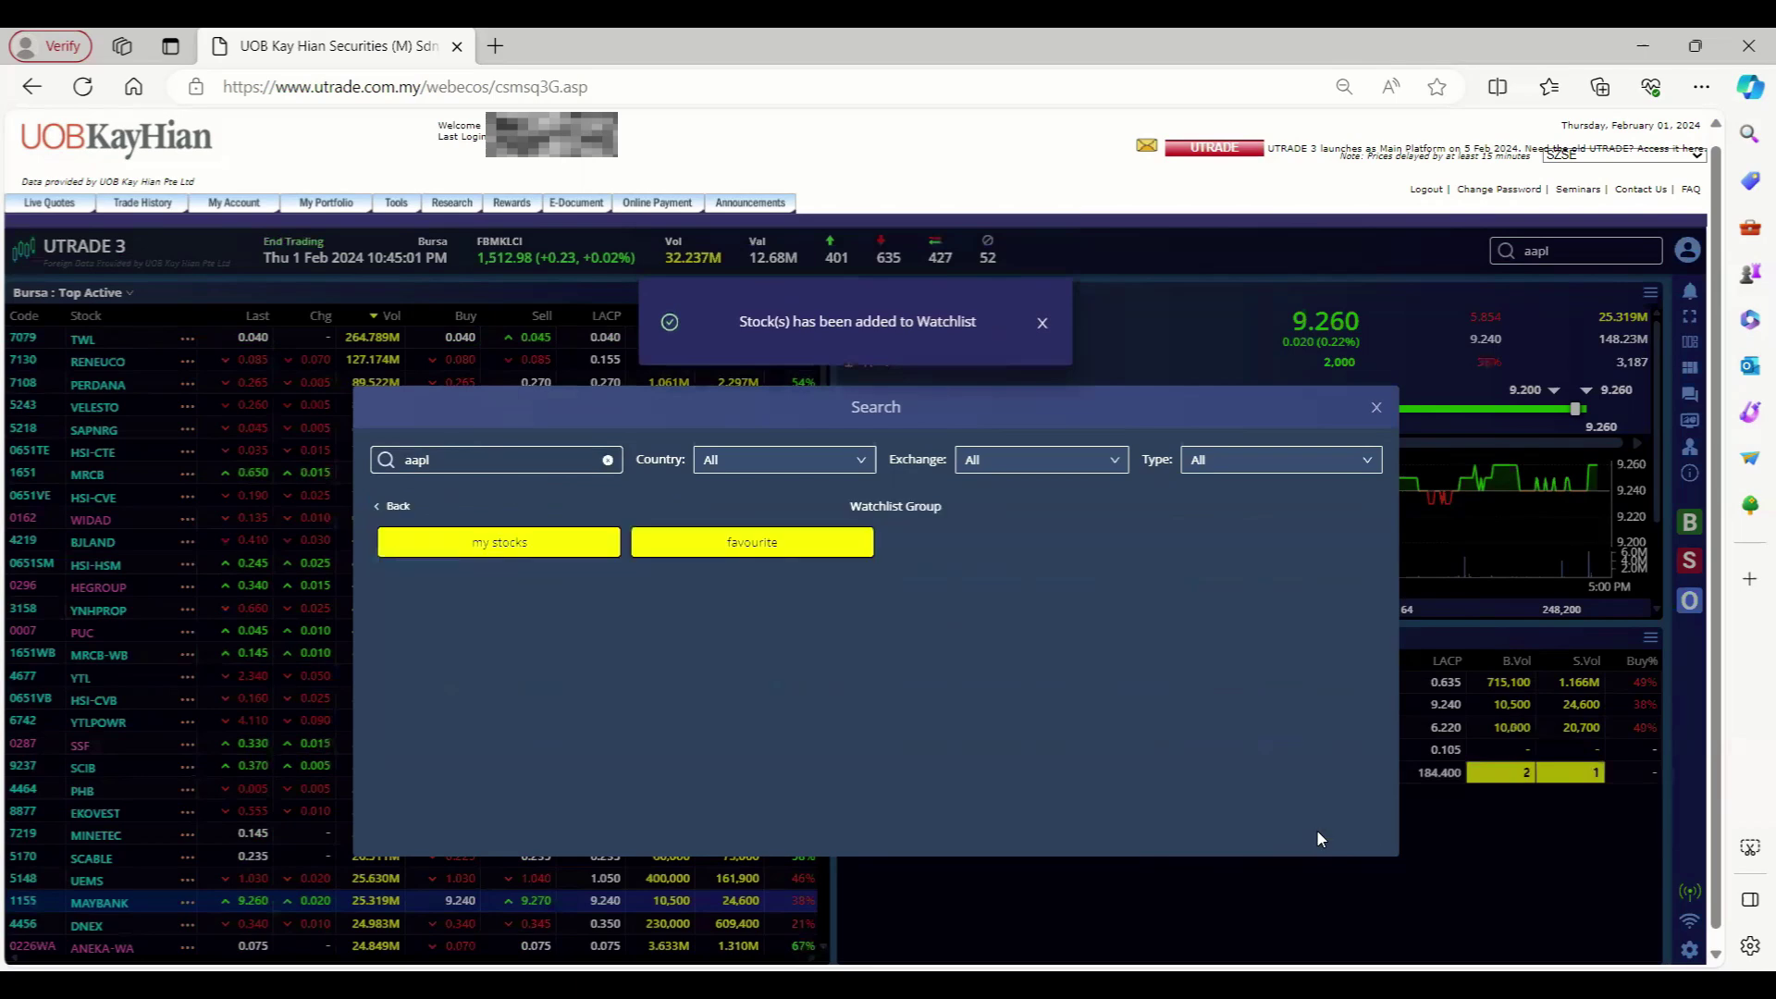
pyautogui.click(1376, 406)
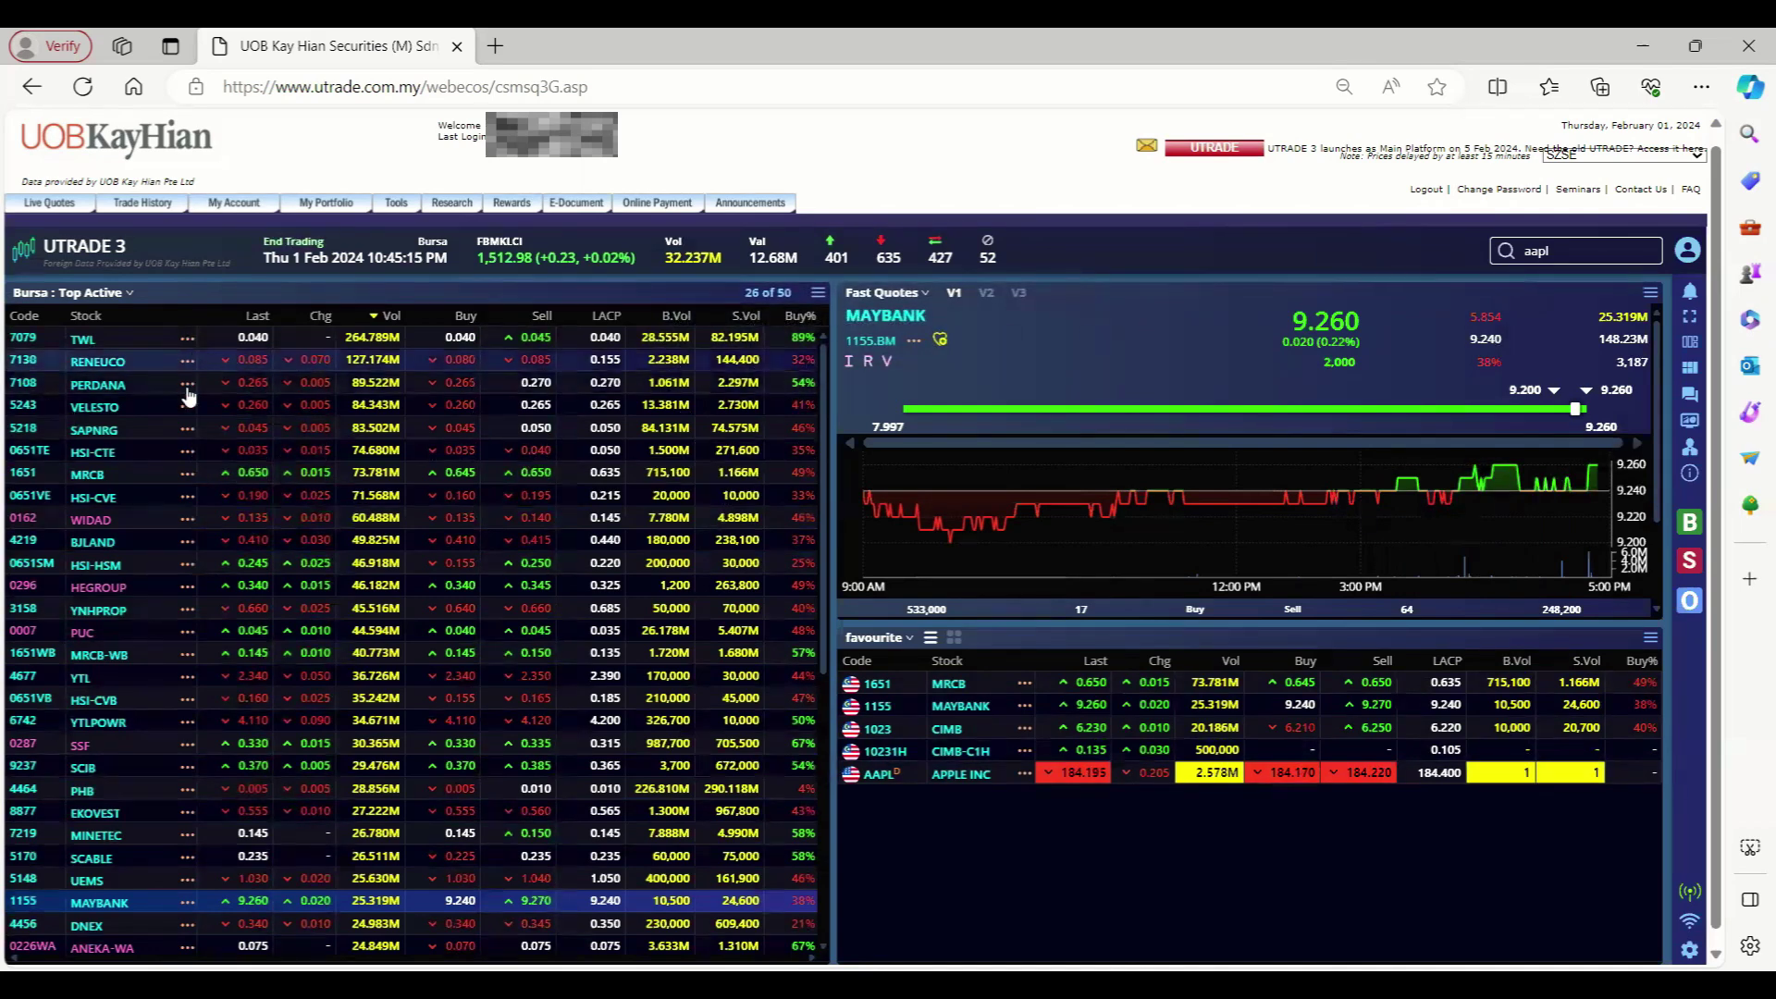
pyautogui.click(187, 472)
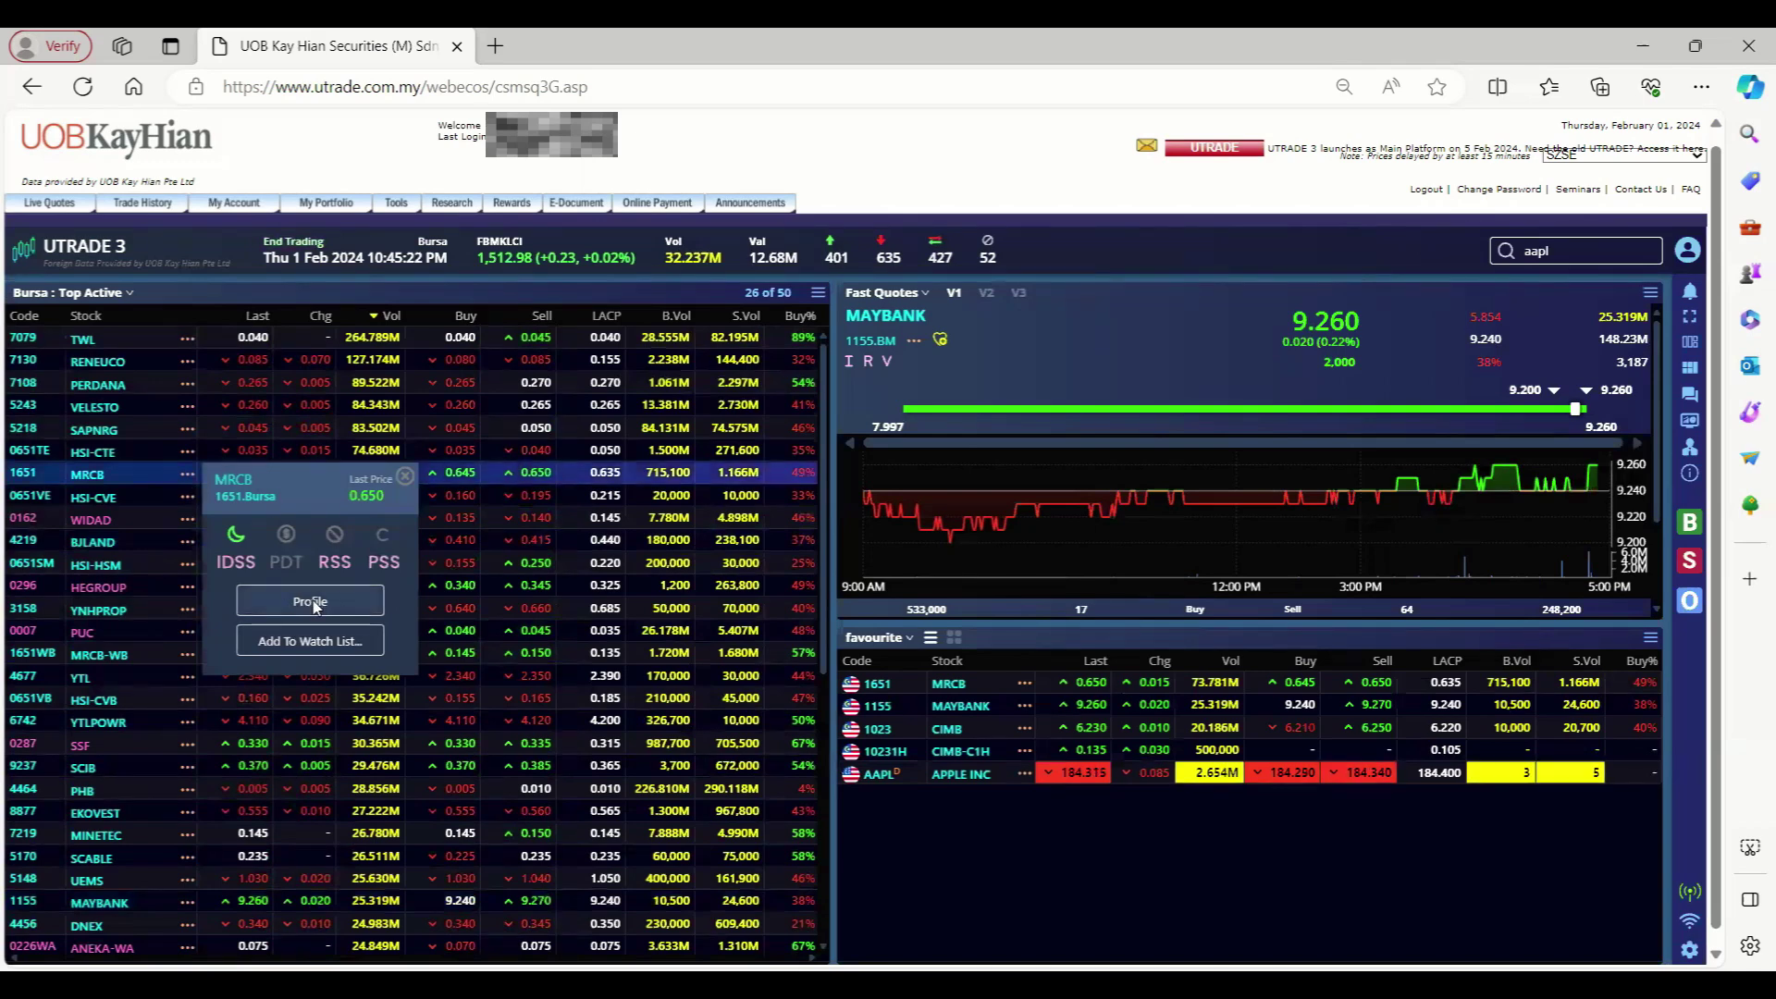
pyautogui.click(311, 601)
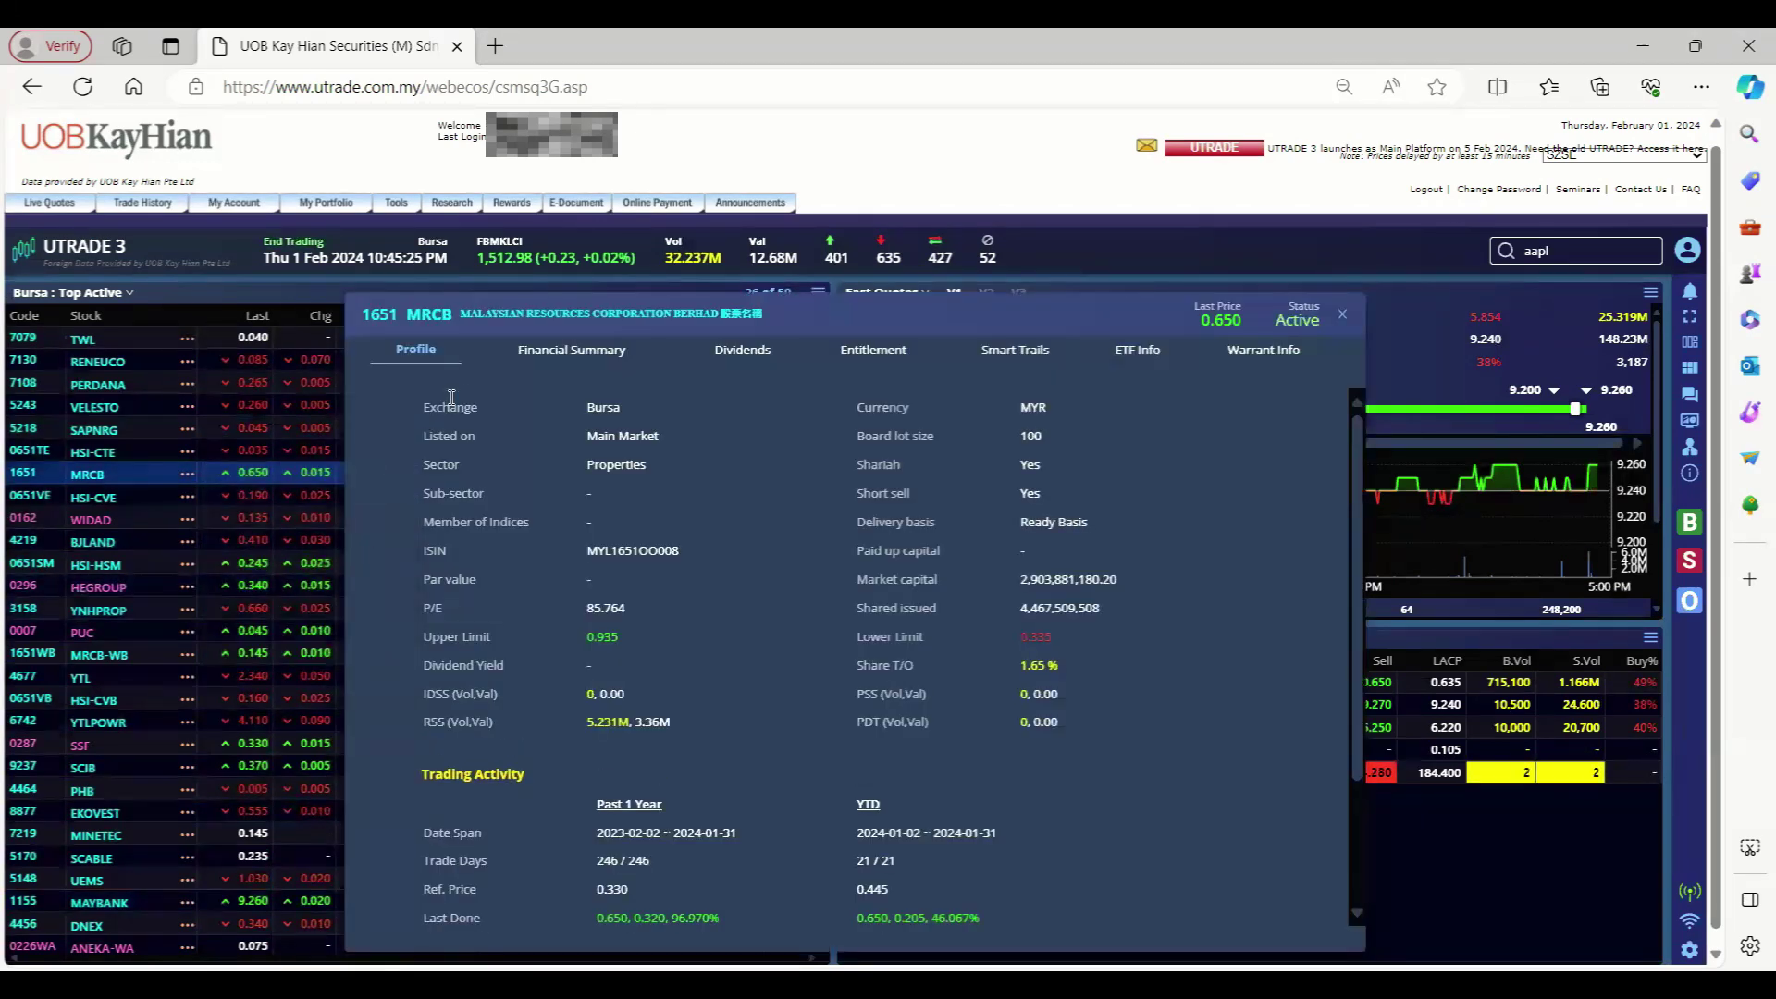
pyautogui.click(560, 357)
pyautogui.click(771, 356)
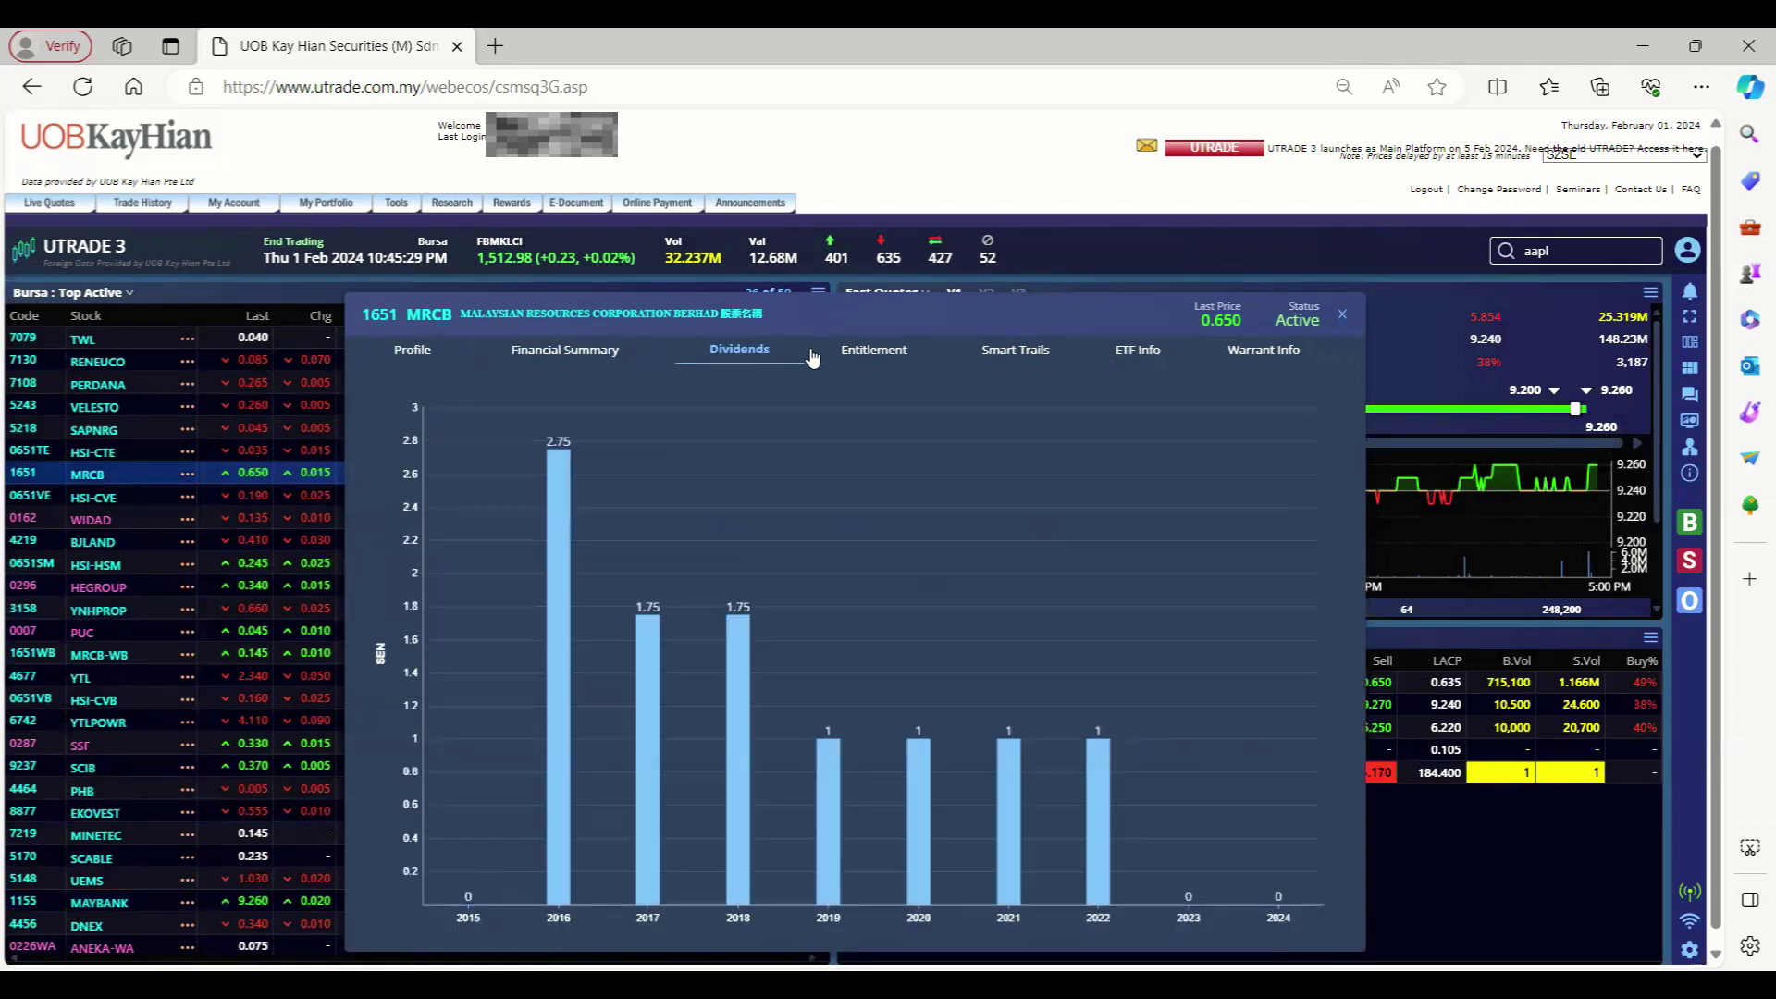
pyautogui.click(865, 357)
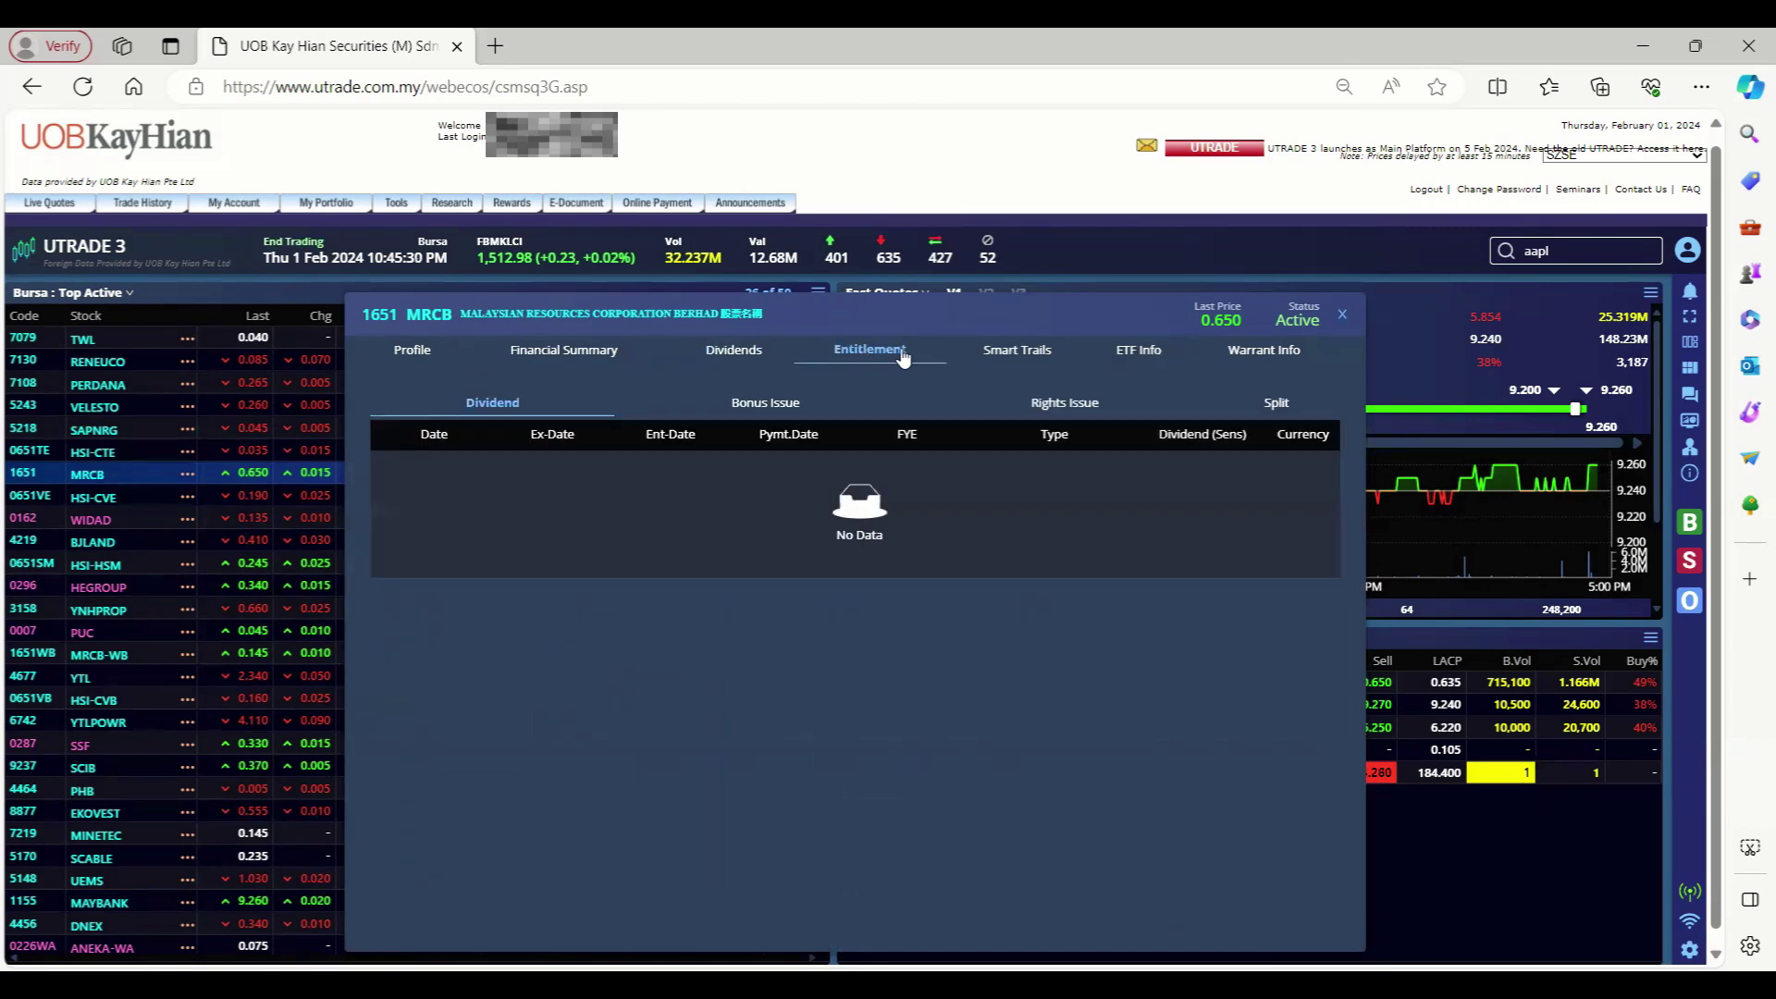
pyautogui.click(1037, 361)
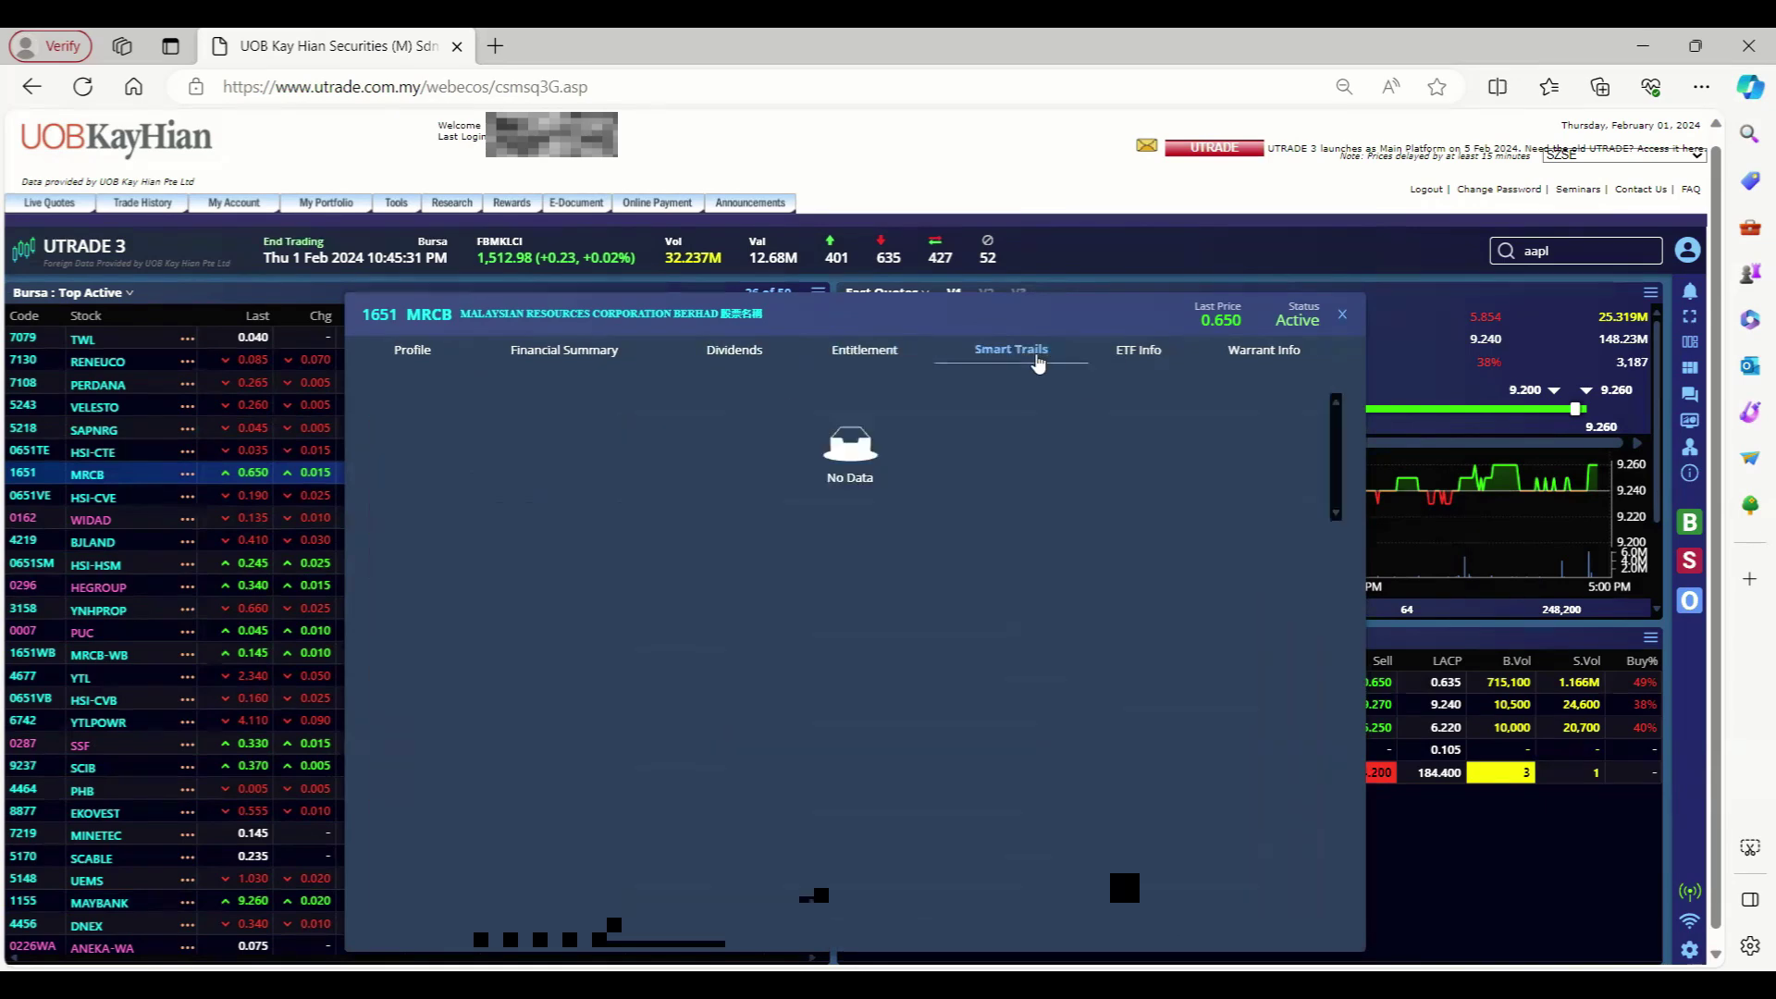
pyautogui.click(1343, 314)
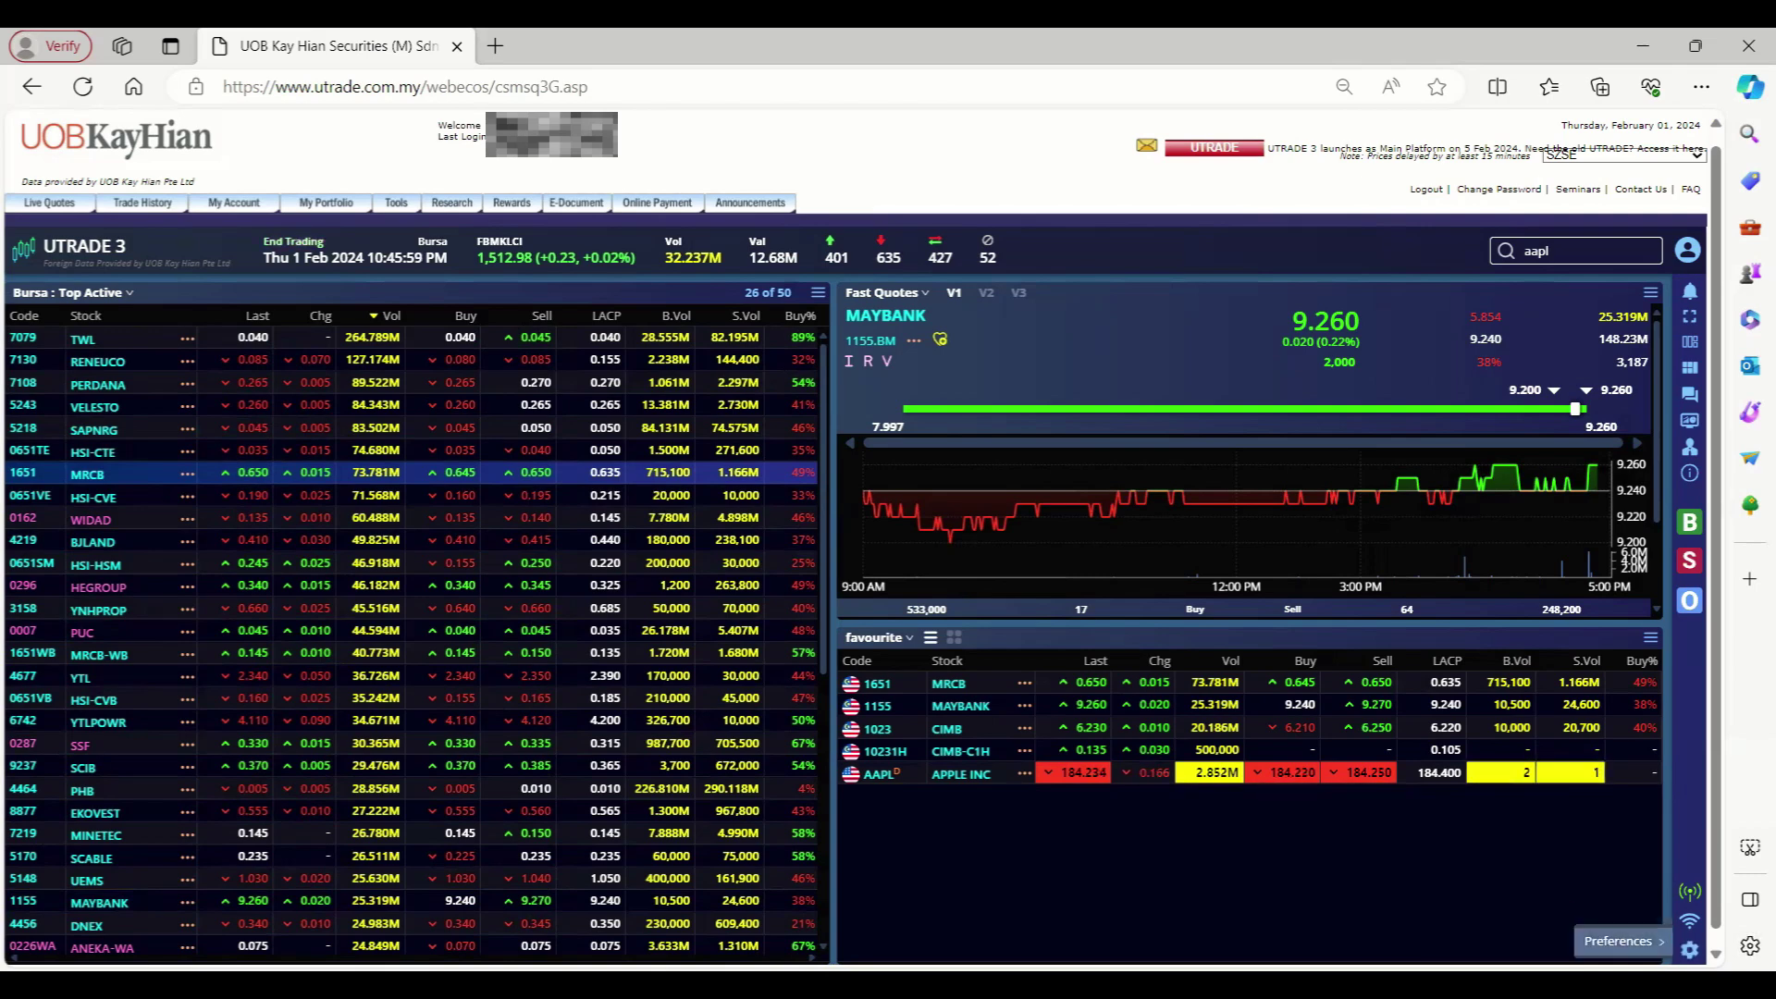
# Step: Apply the Darker theme with Large font size, then bring up the UTRADE 3 welcome screen
pyautogui.moveTo(1618, 941)
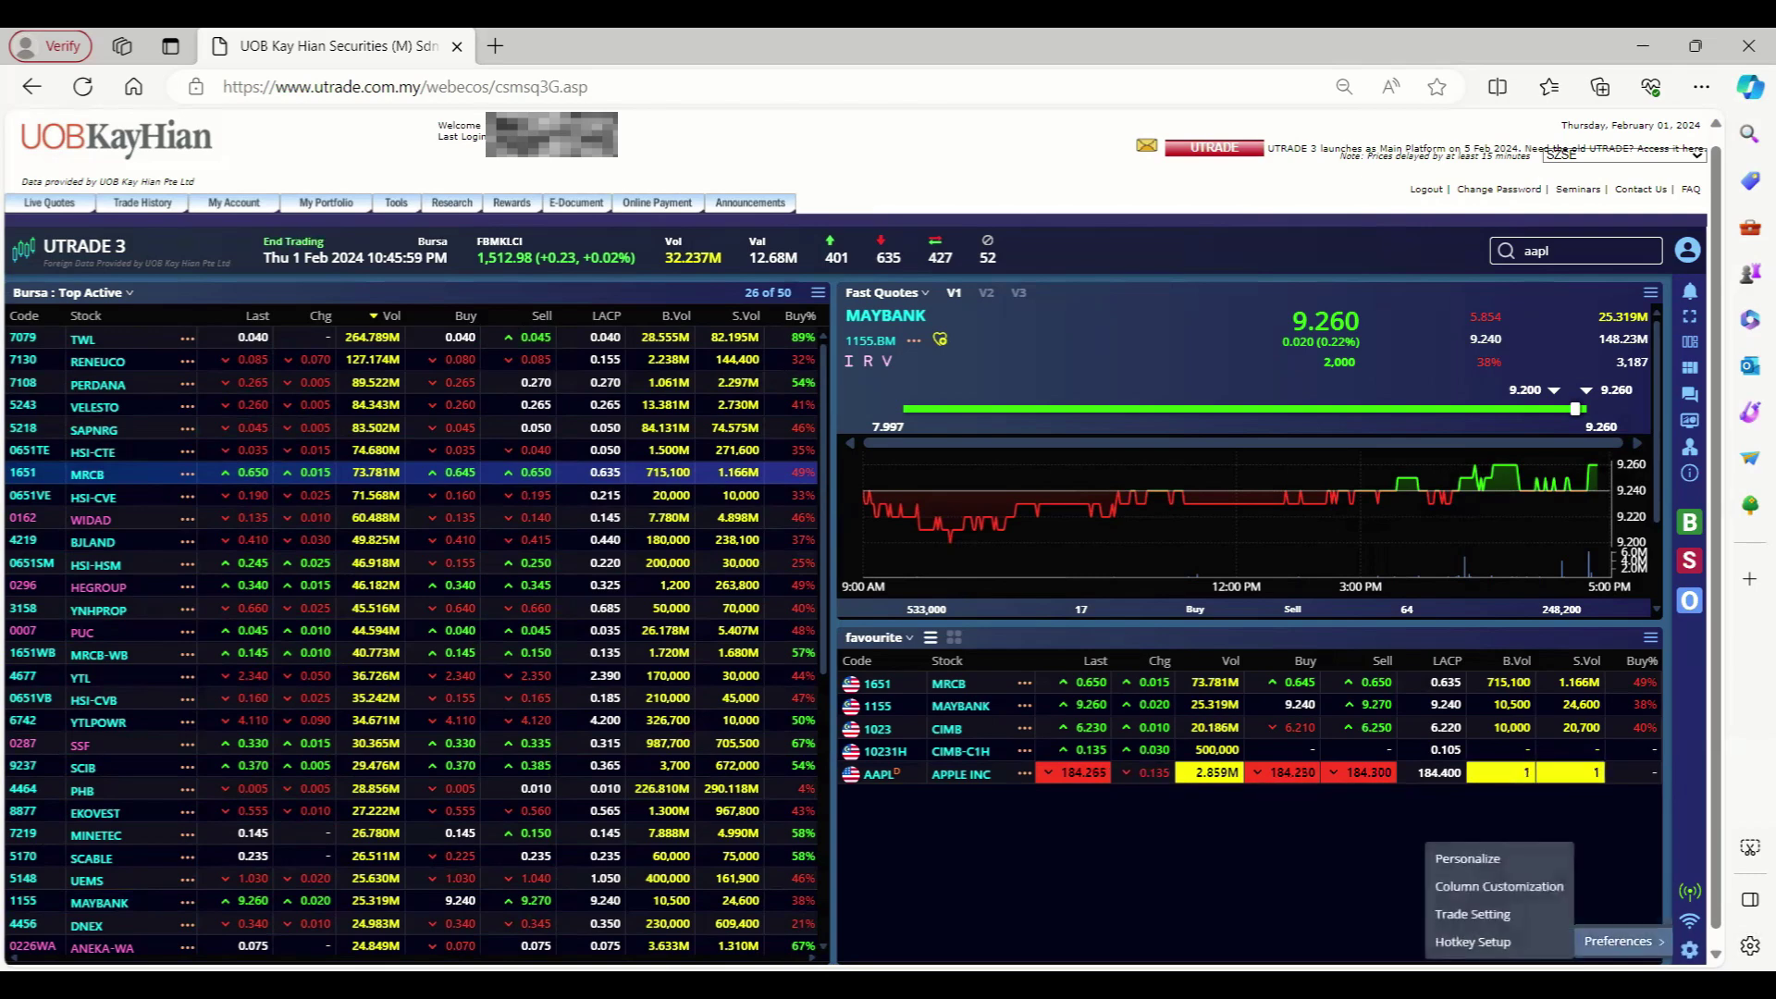
pyautogui.click(1500, 863)
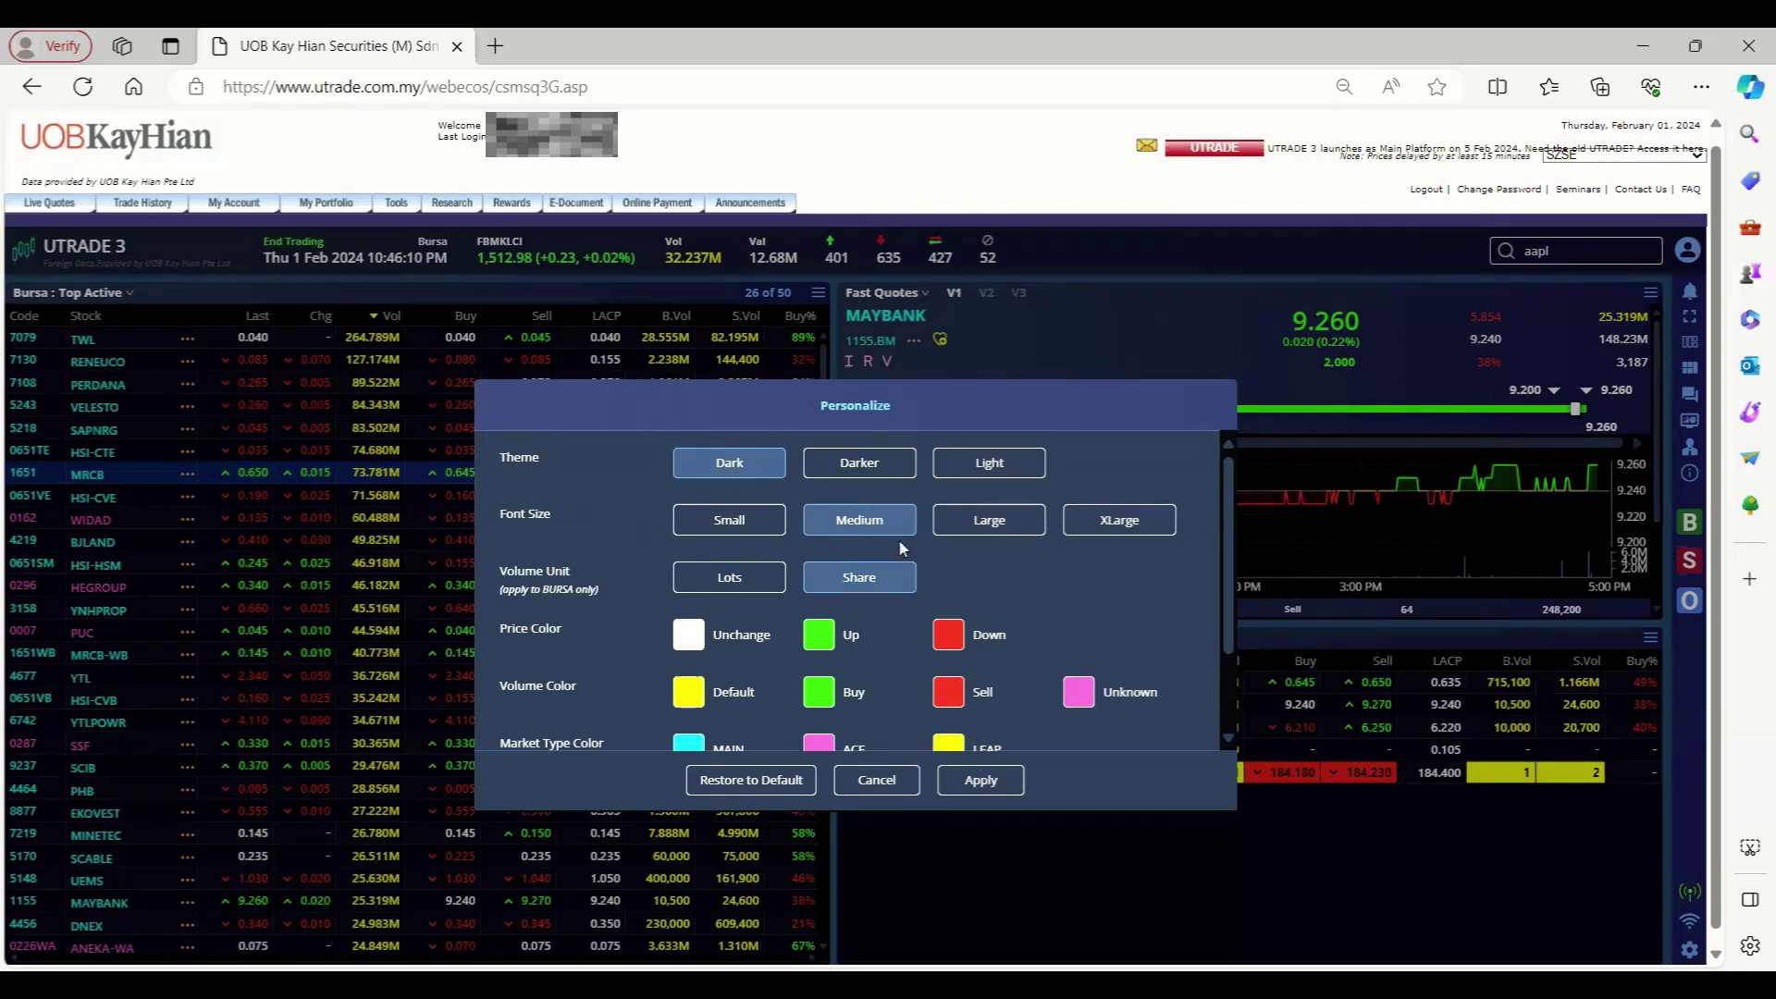
pyautogui.click(875, 466)
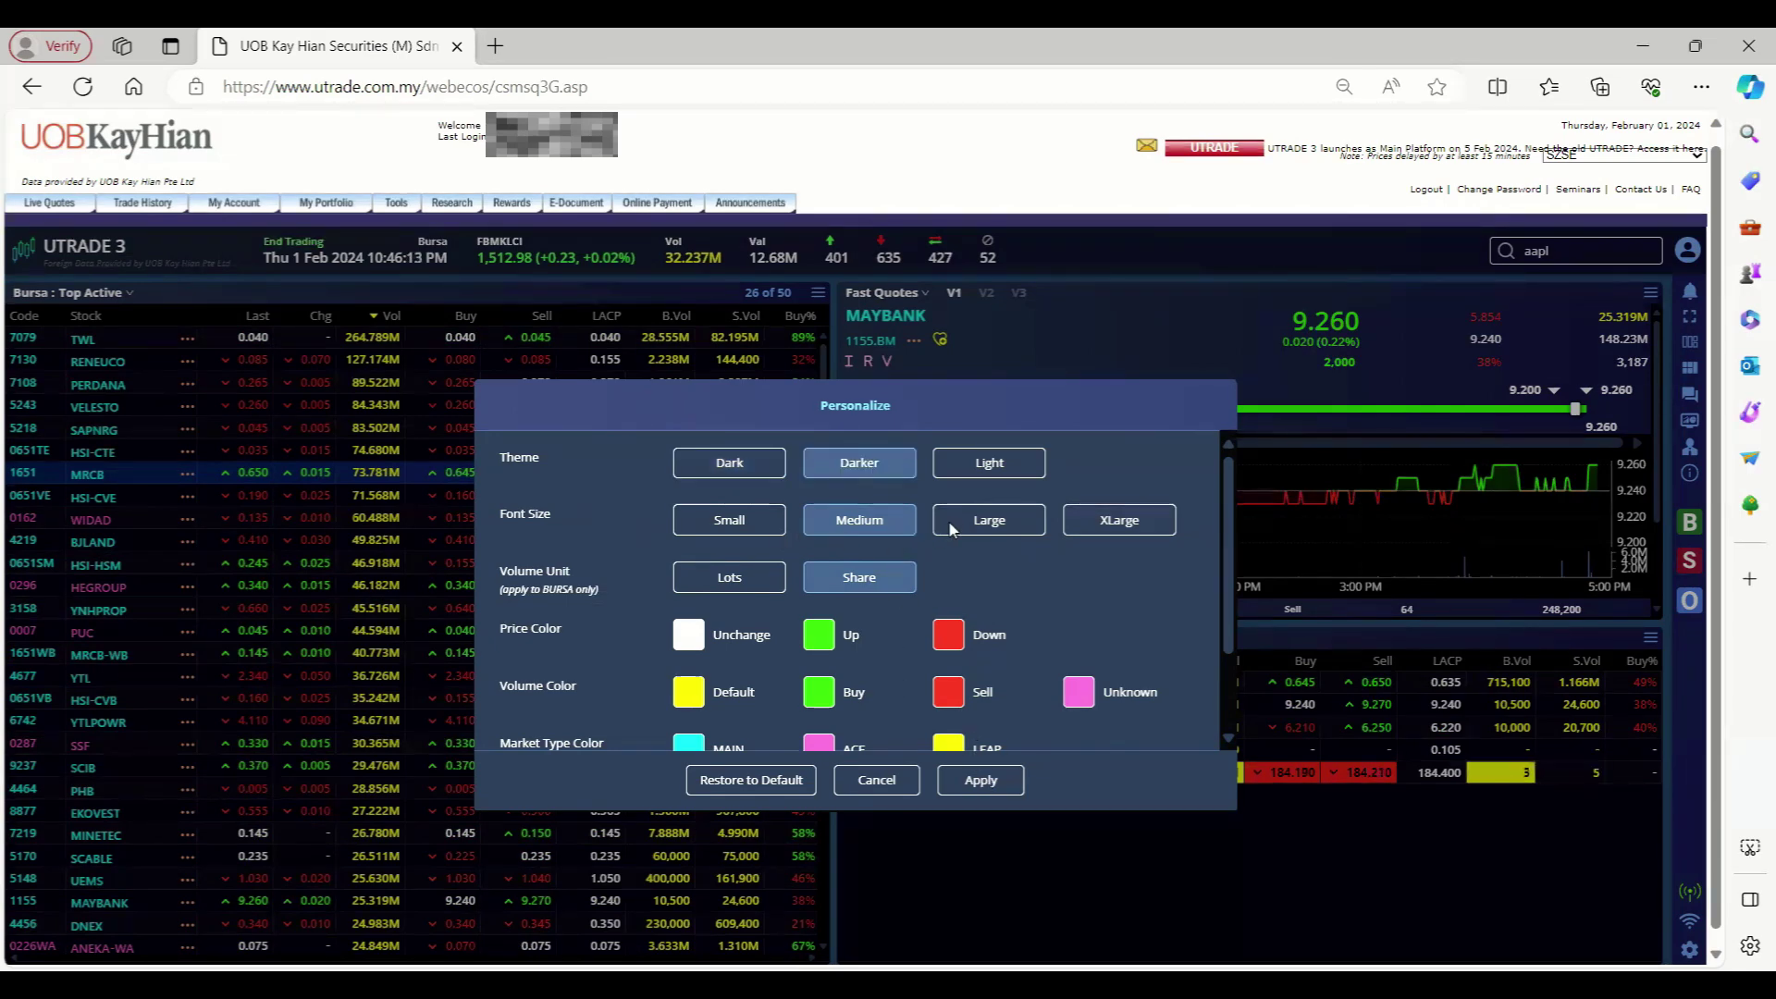
pyautogui.click(978, 524)
pyautogui.click(969, 784)
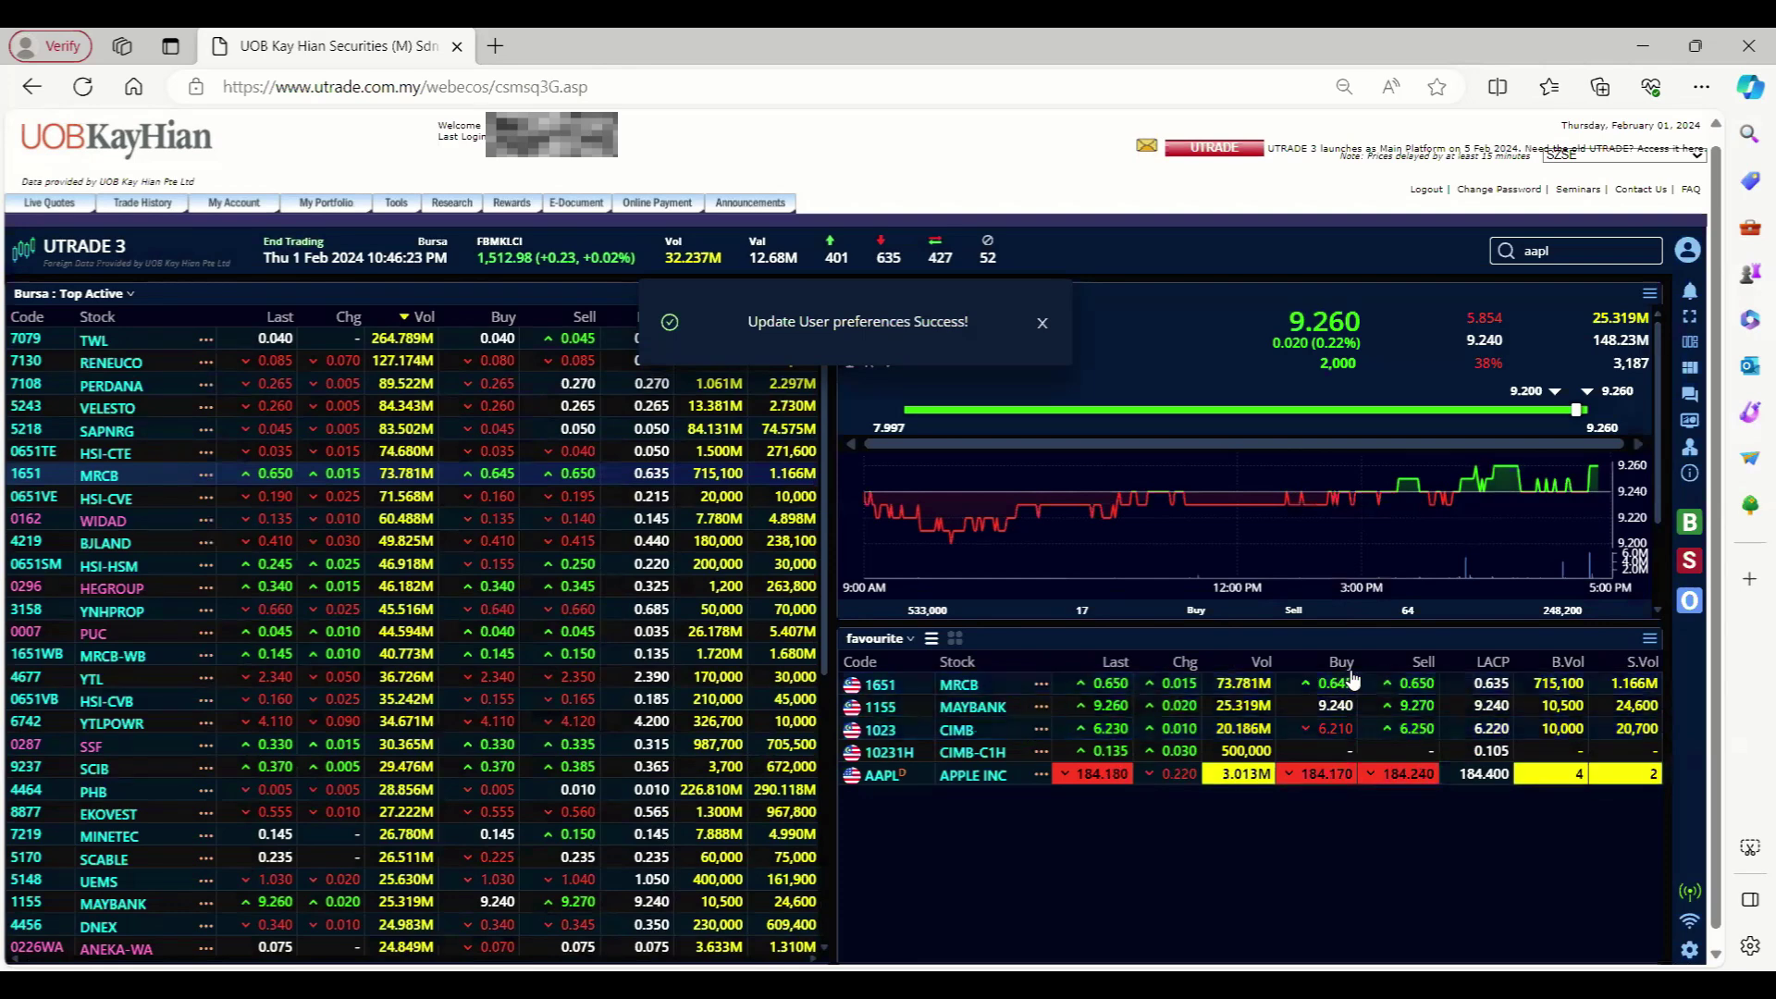
pyautogui.click(1689, 476)
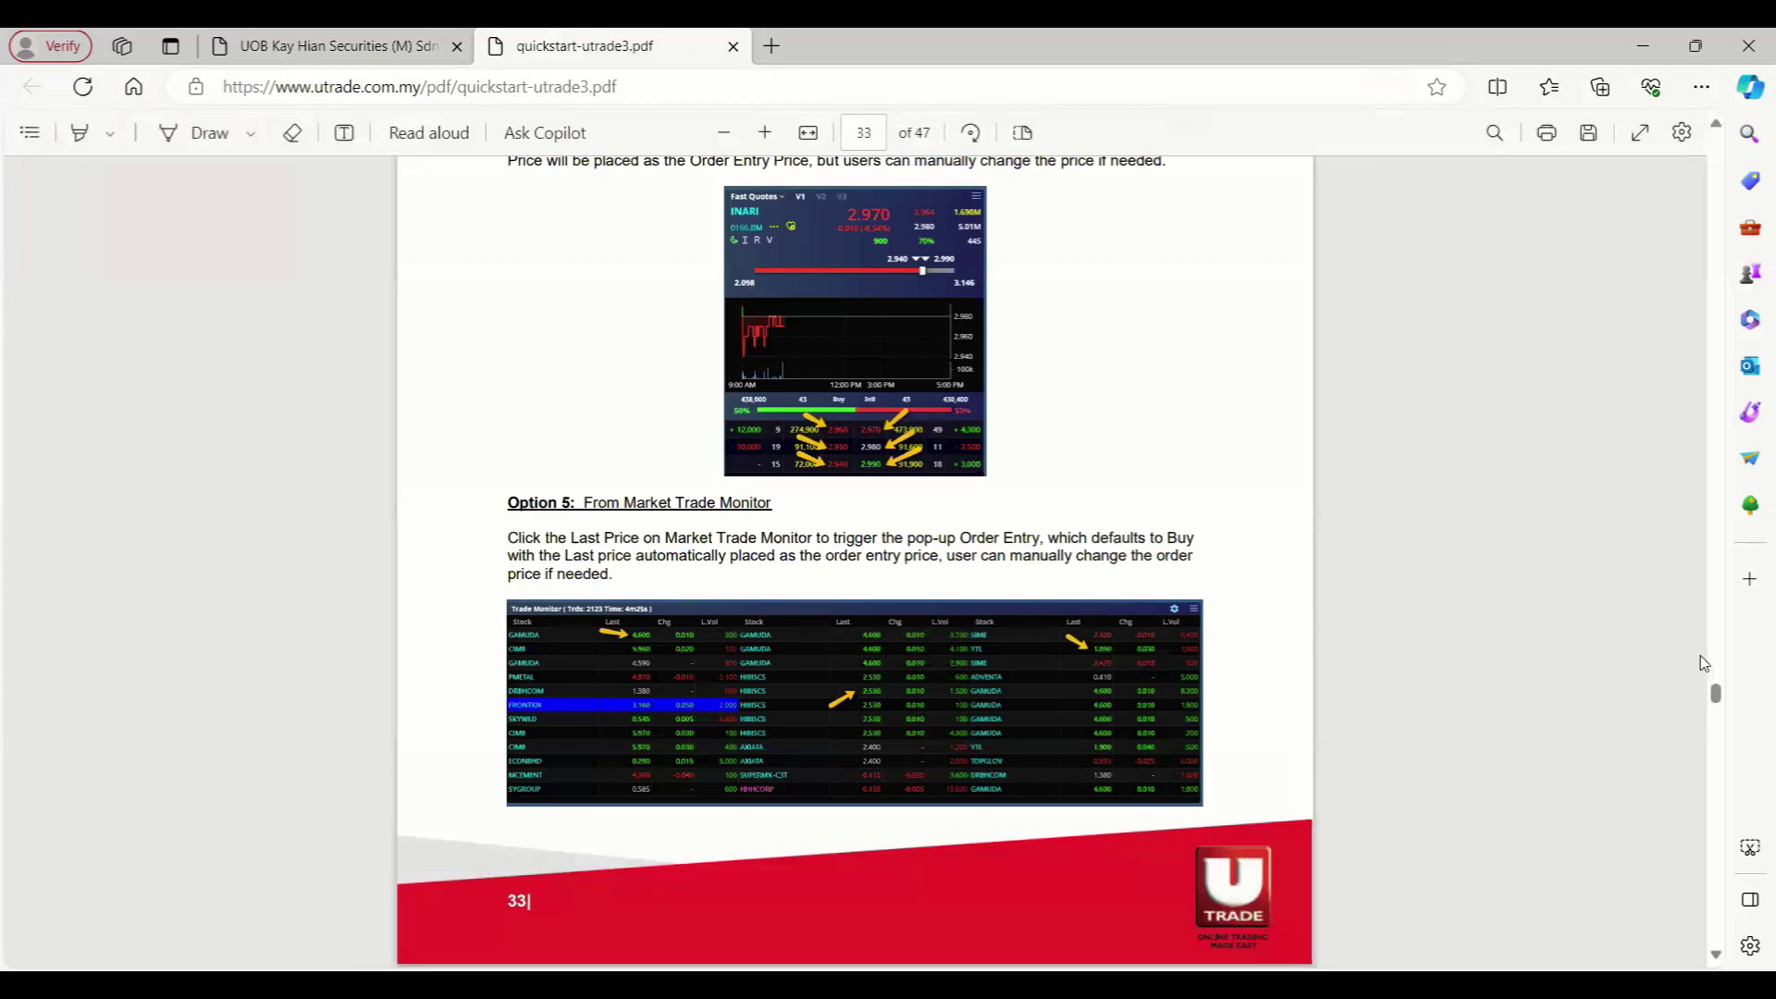
# Step: Scroll the Quickstart Guide PDF to page 1, then skip the UTRADE welcome popup
pyautogui.moveTo(1714, 692); pyautogui.dragTo(1715, 162)
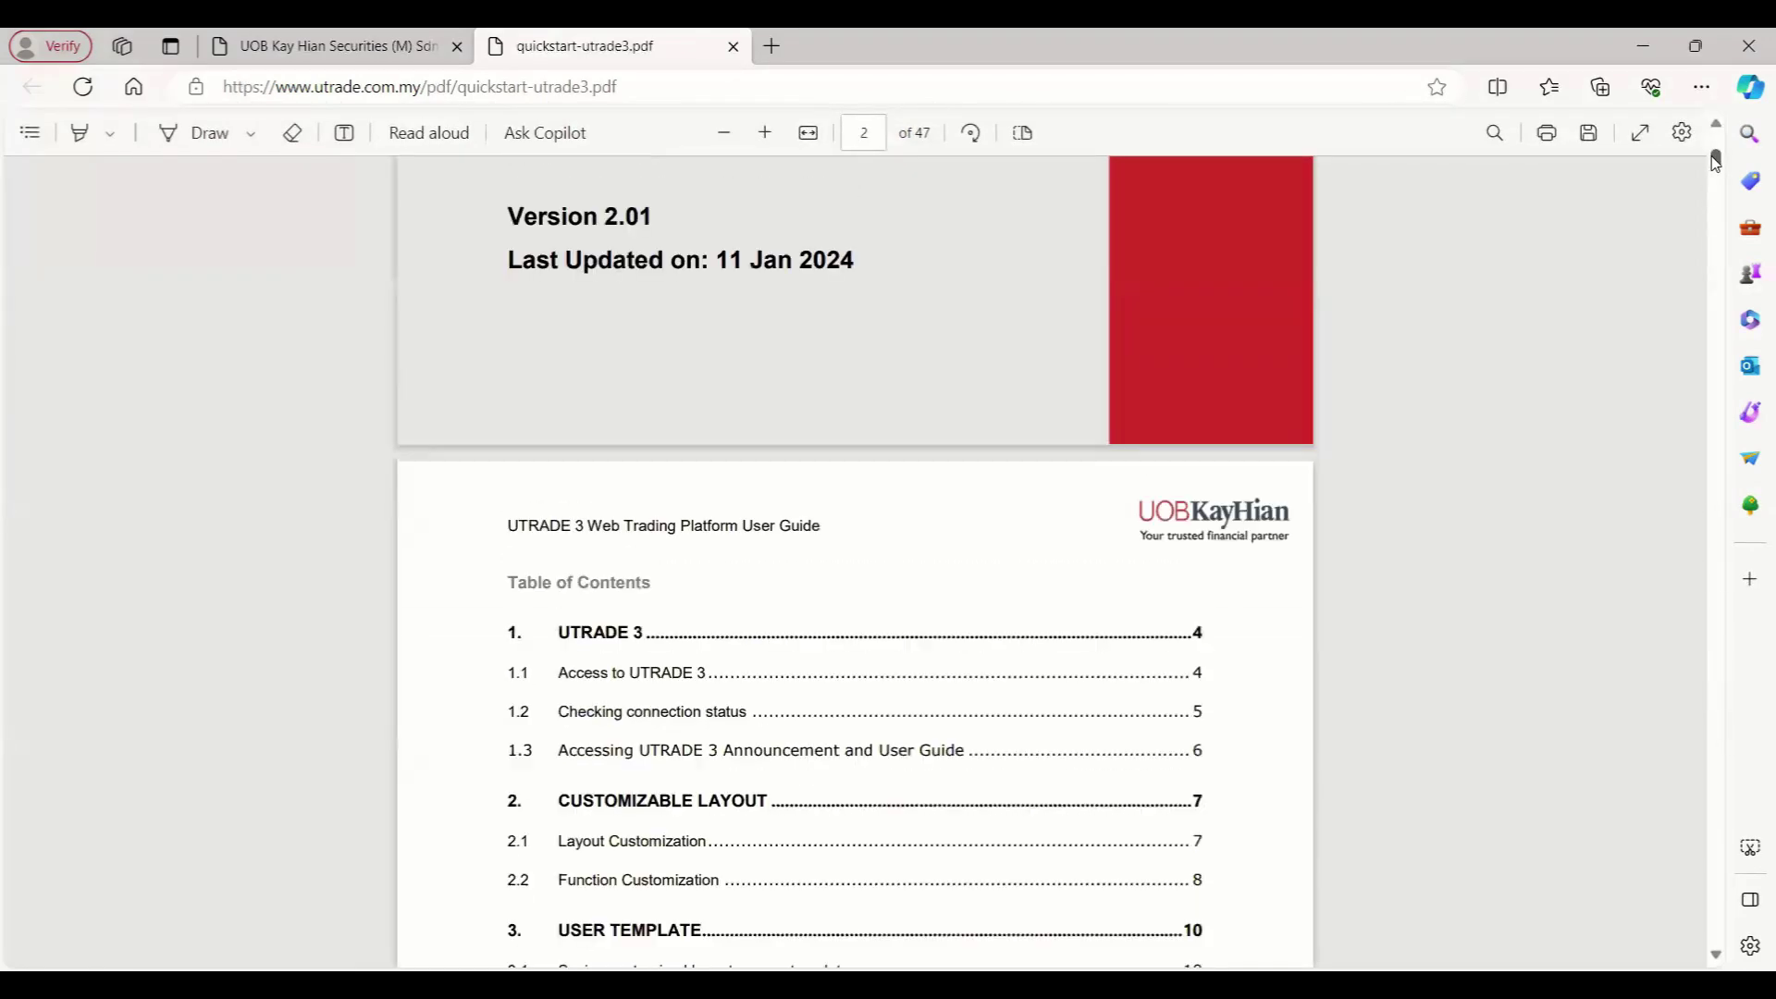
pyautogui.scroll(8, 1191, 380)
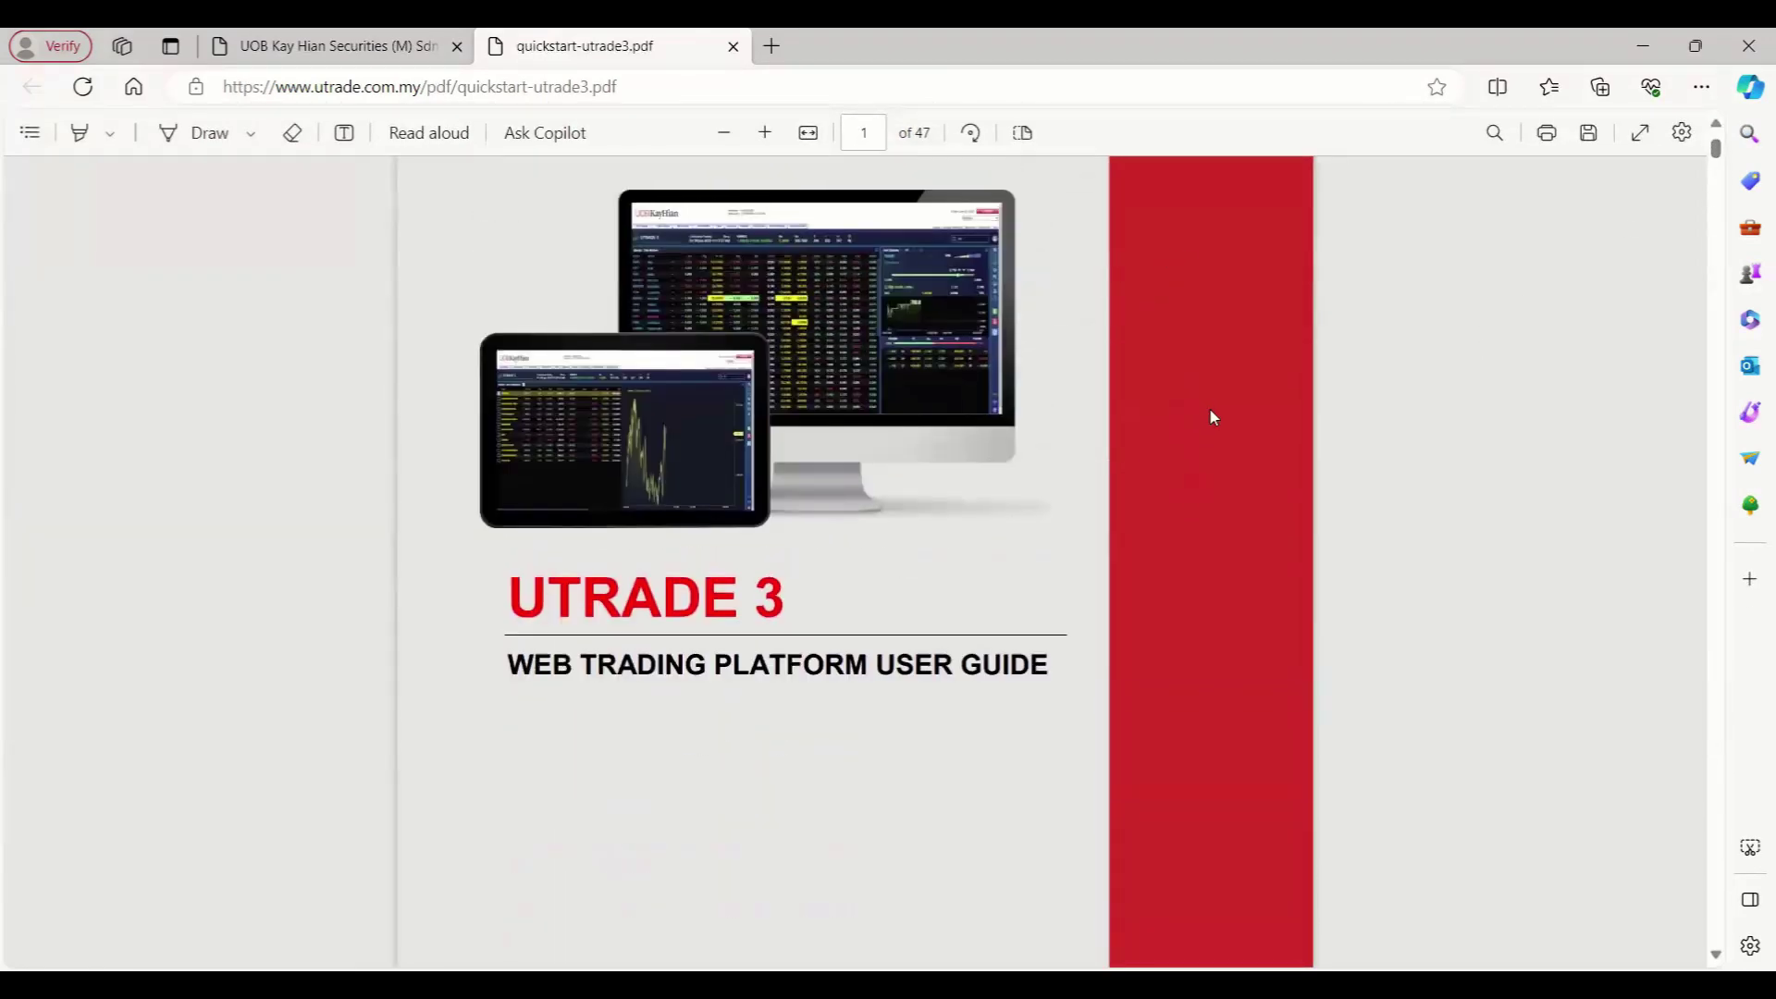
pyautogui.click(292, 55)
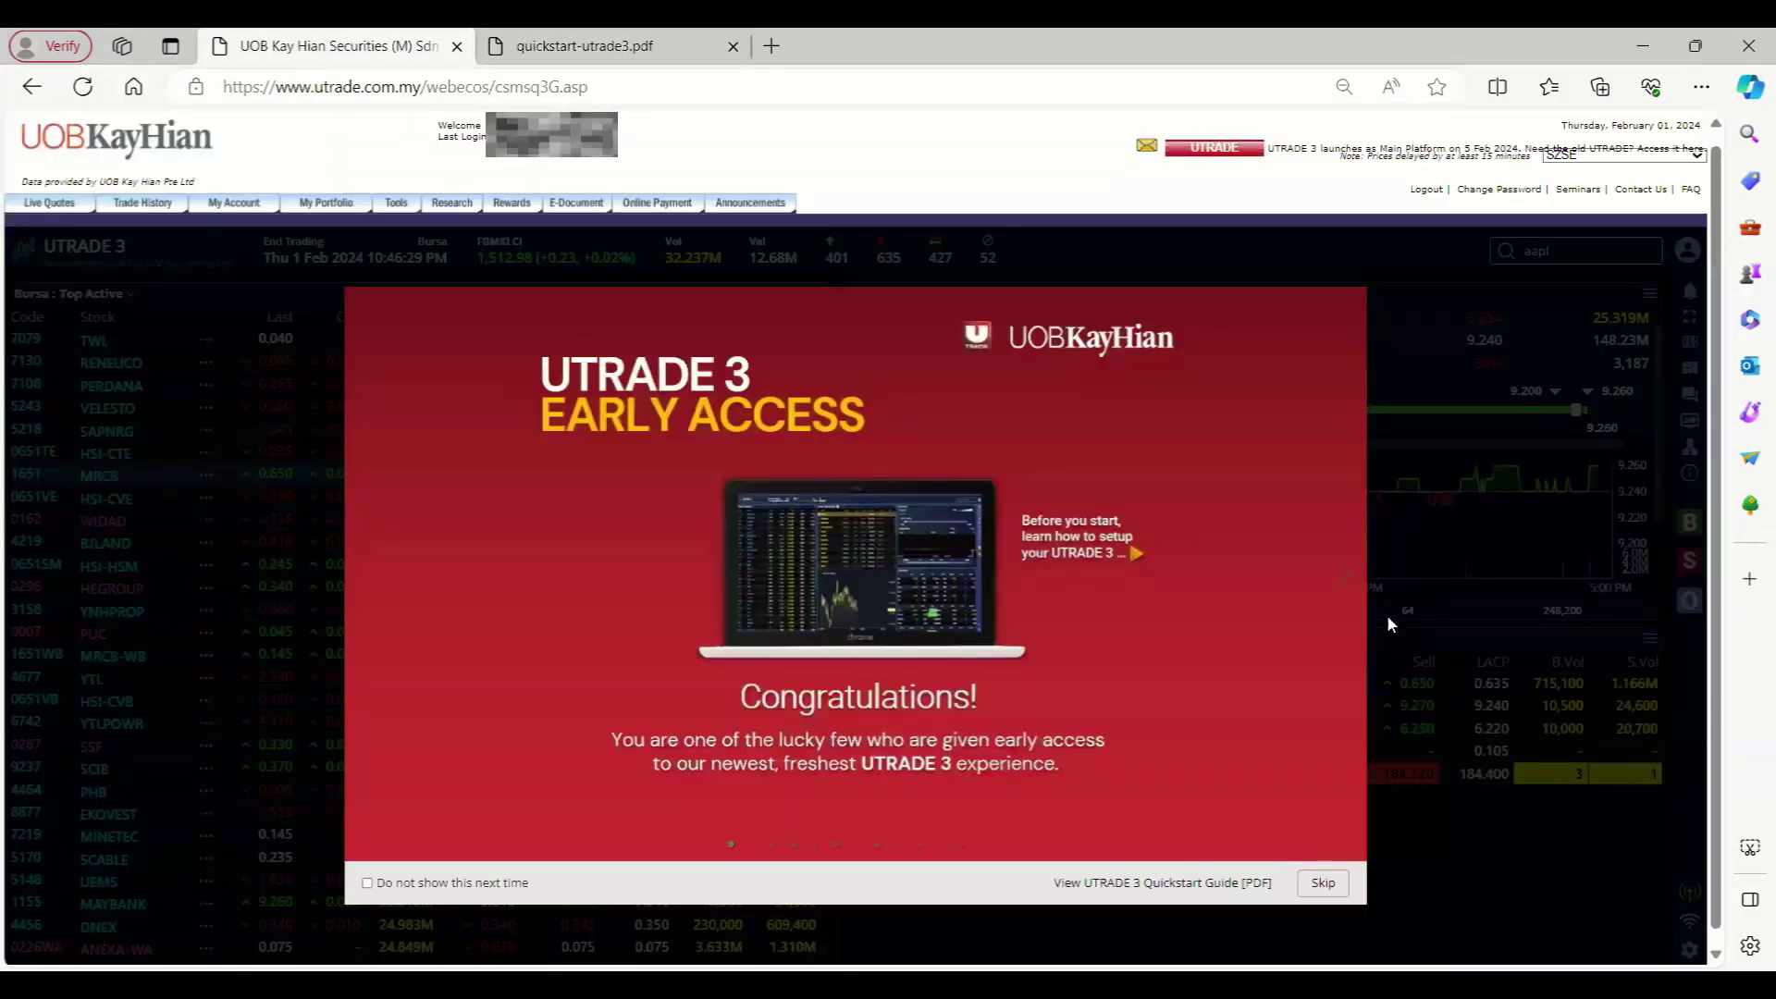
pyautogui.click(1322, 885)
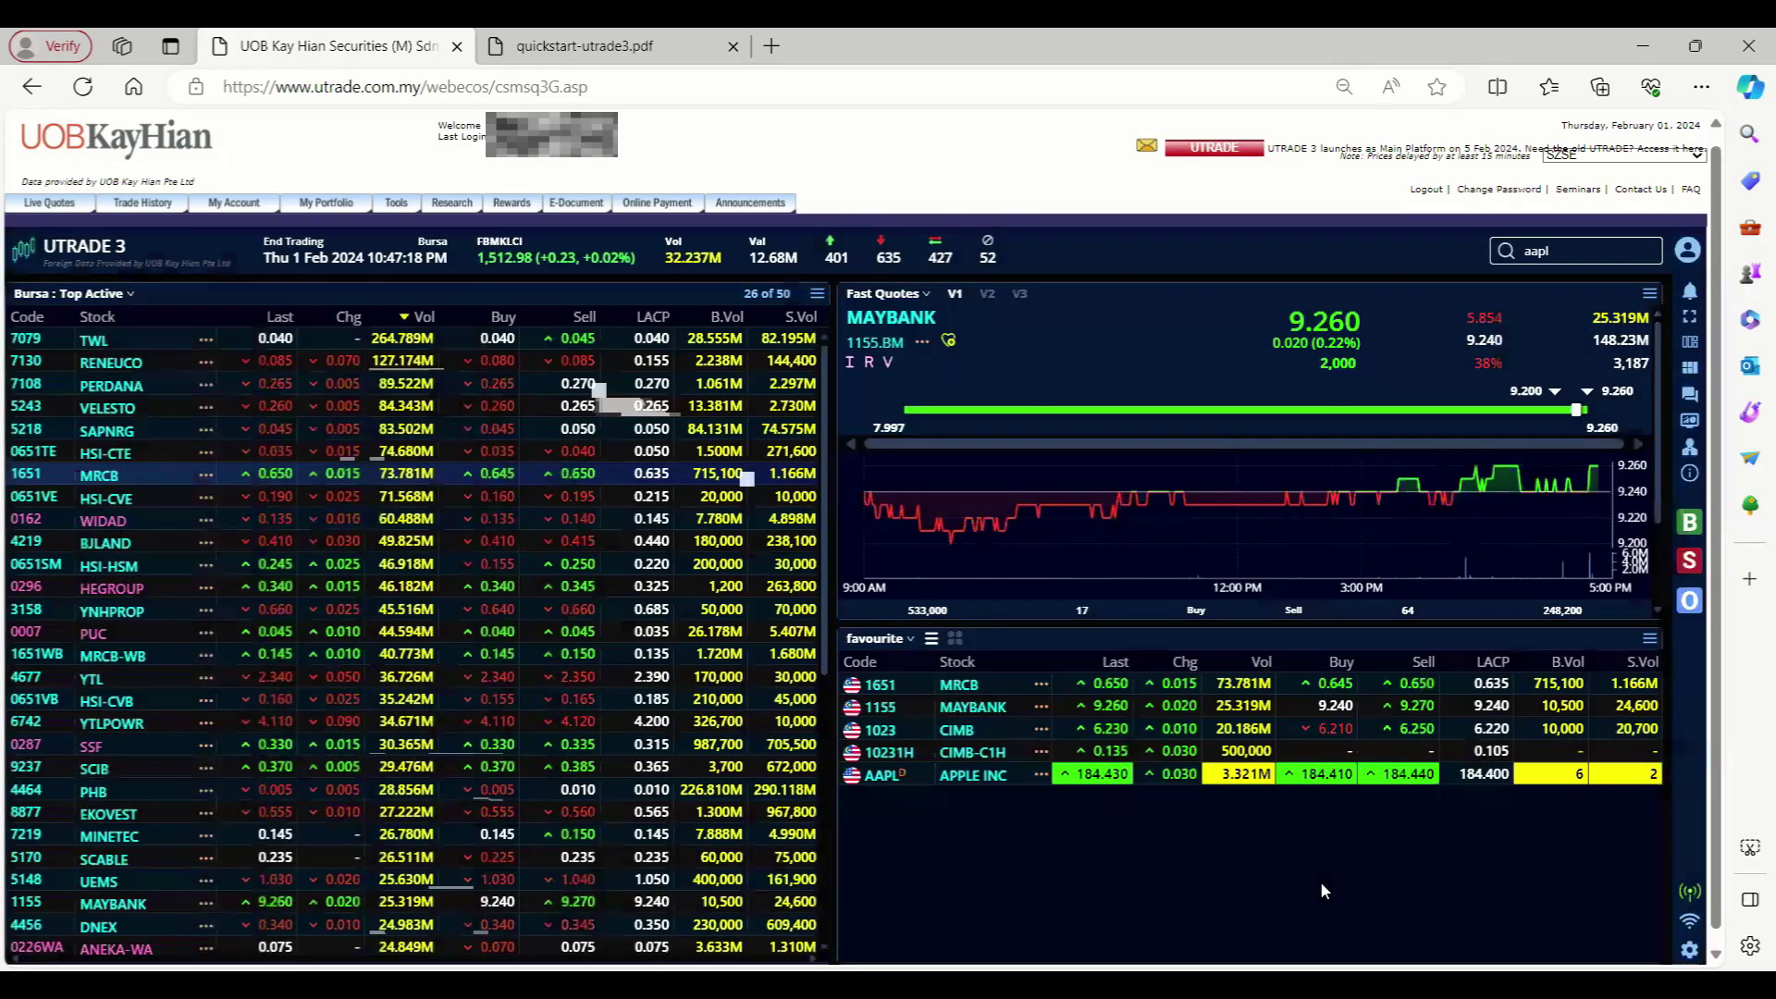